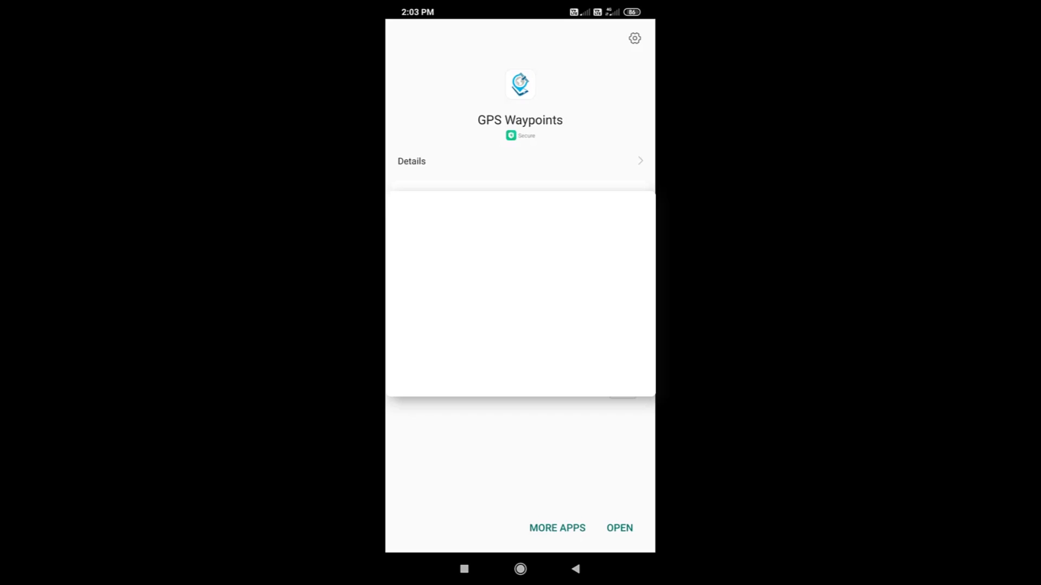
Launch the newly installed GPS Waypoints app and allow it to access the device's location, photos, media and files
left_click(620, 528)
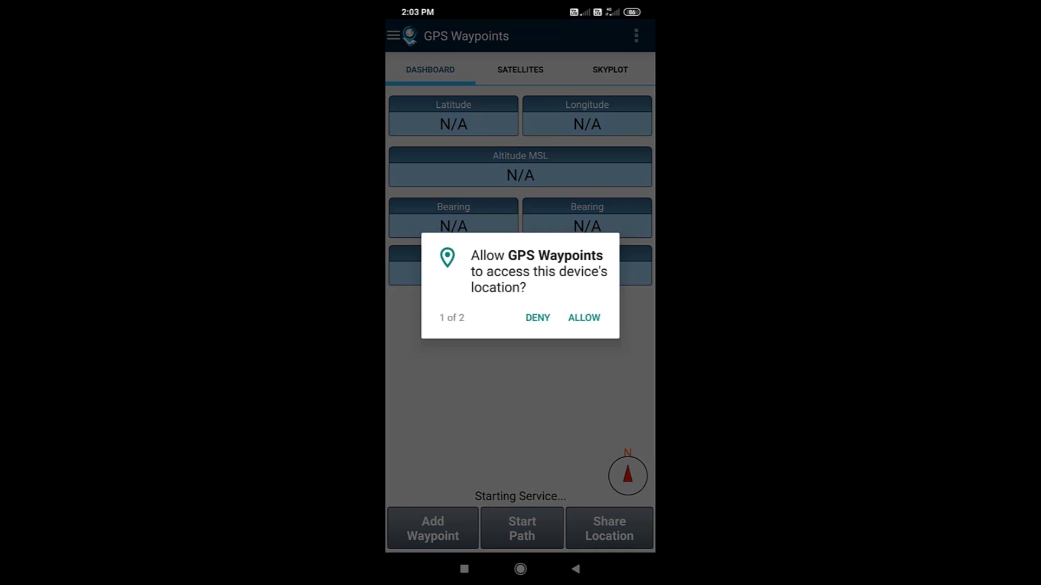
left_click(584, 318)
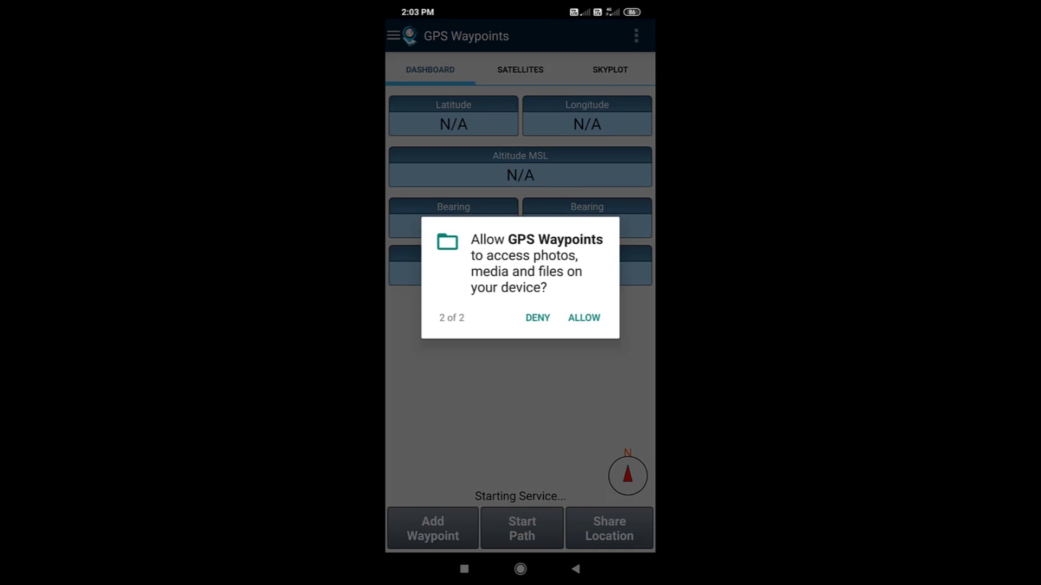
left_click(584, 317)
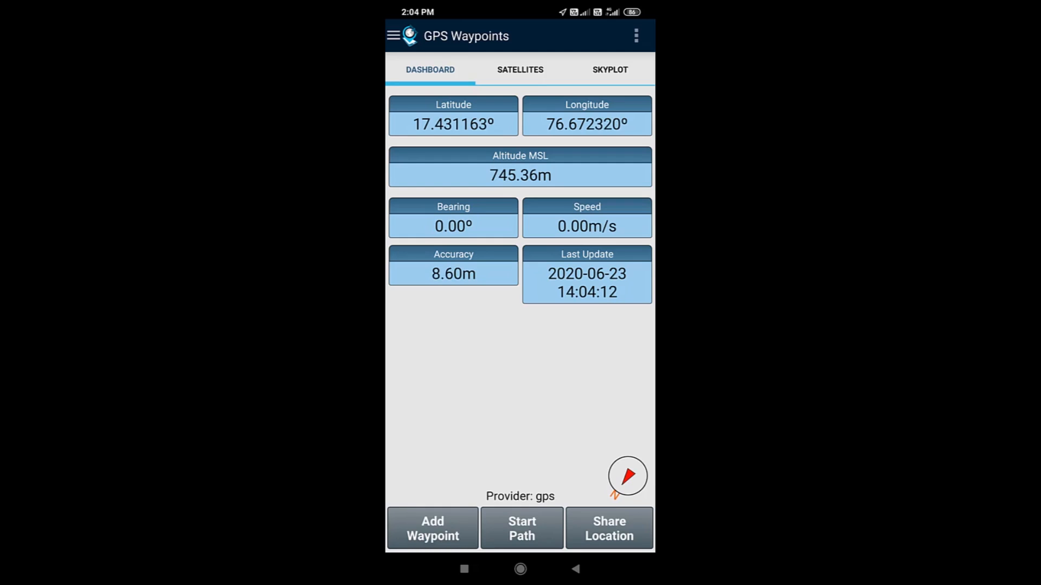
Examine the full list of satellites, checking which GPS, GLONASS and other satellites are highlighted
left_click(521, 70)
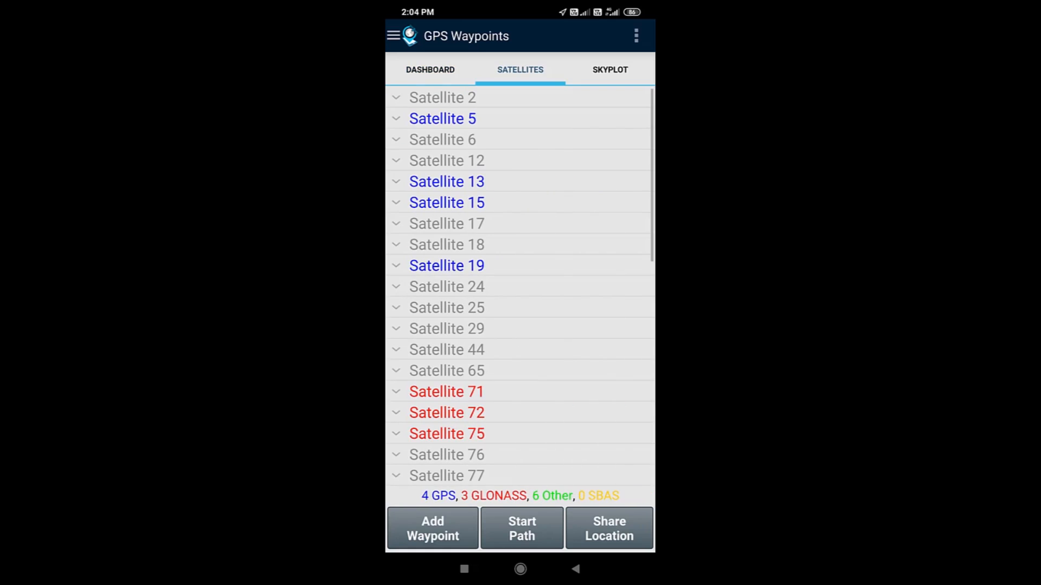
scroll(520, 288, "down", 8)
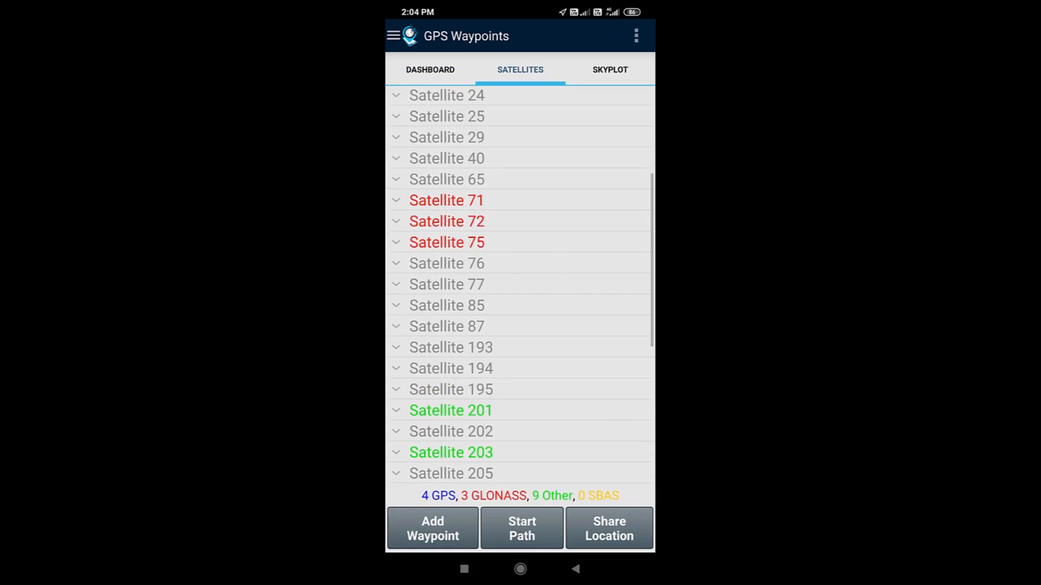
scroll(520, 287, "down", 5)
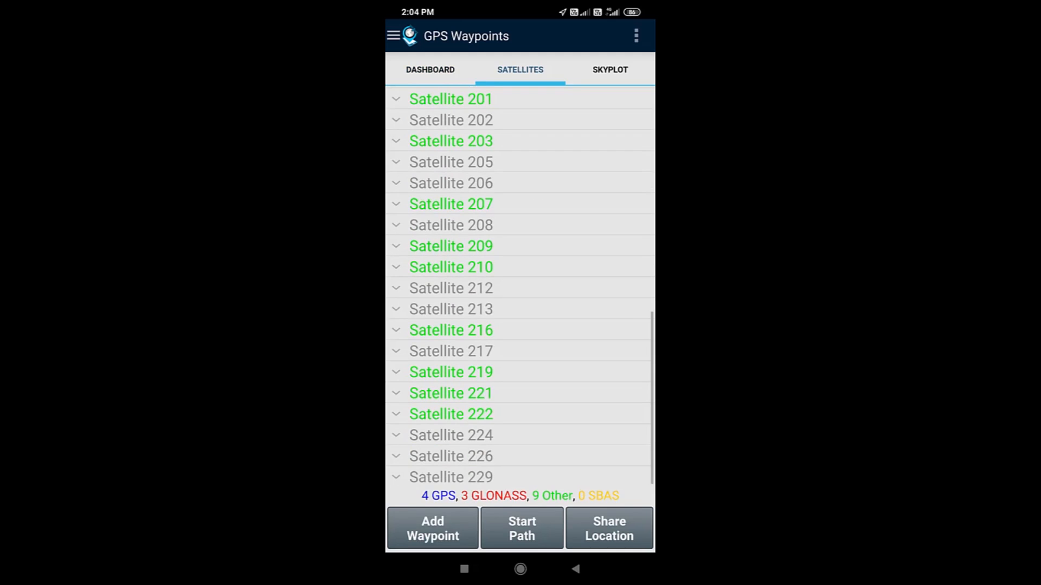
scroll(520, 287, "up", 8)
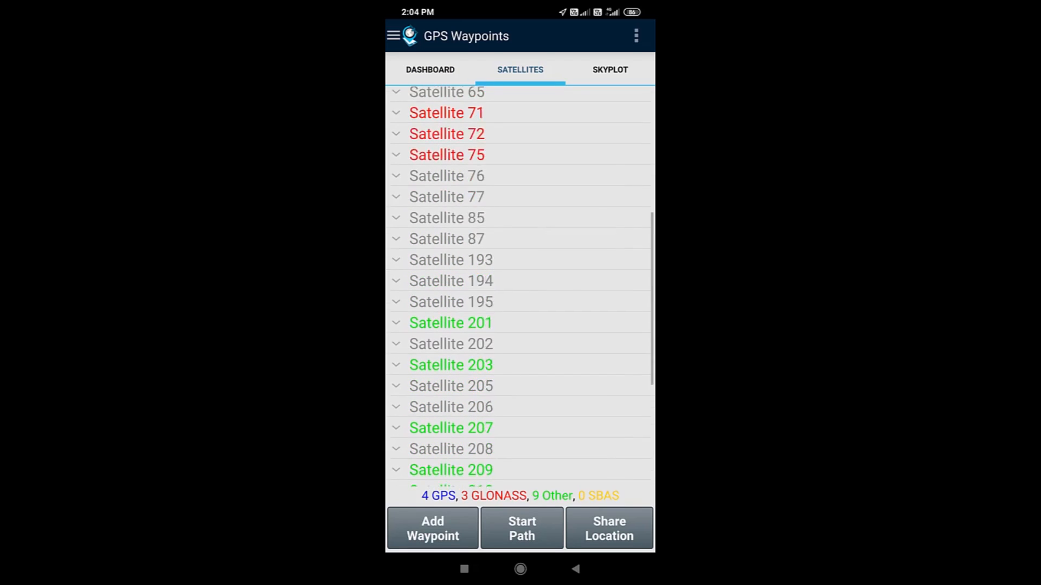
scroll(521, 288, "down", 8)
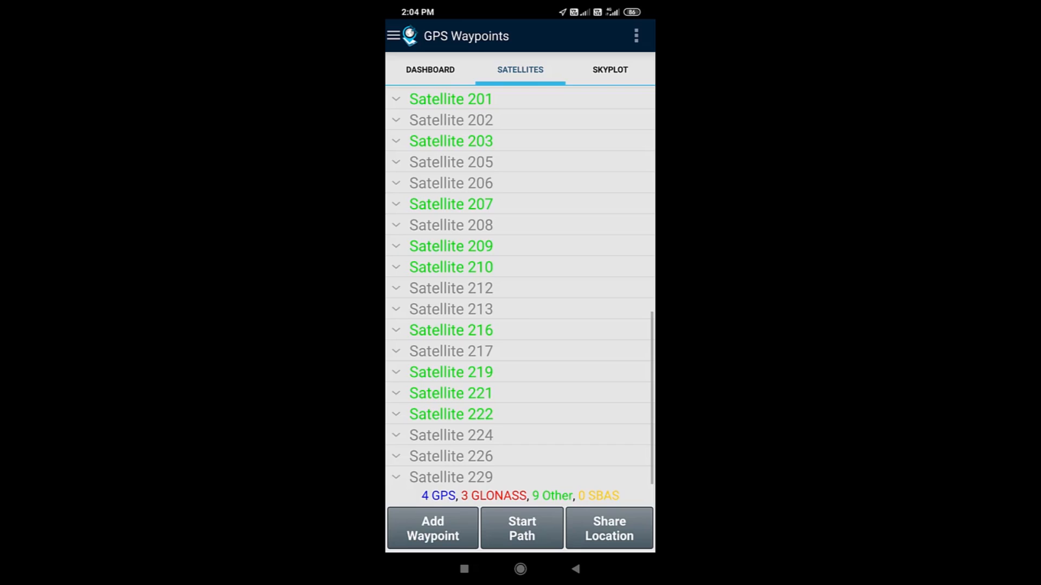
scroll(519, 288, "up", 6)
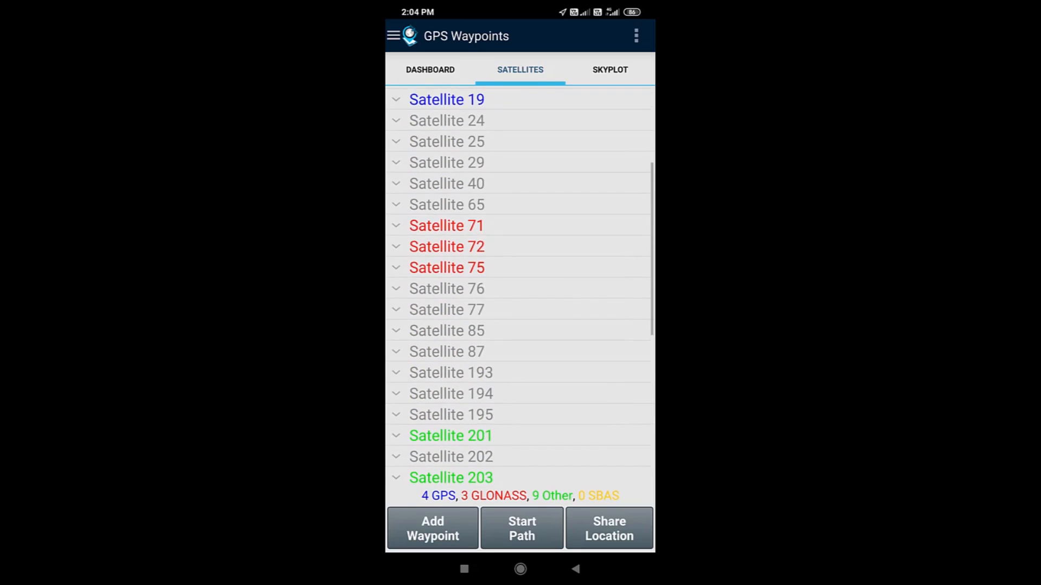
scroll(519, 287, "down", 6)
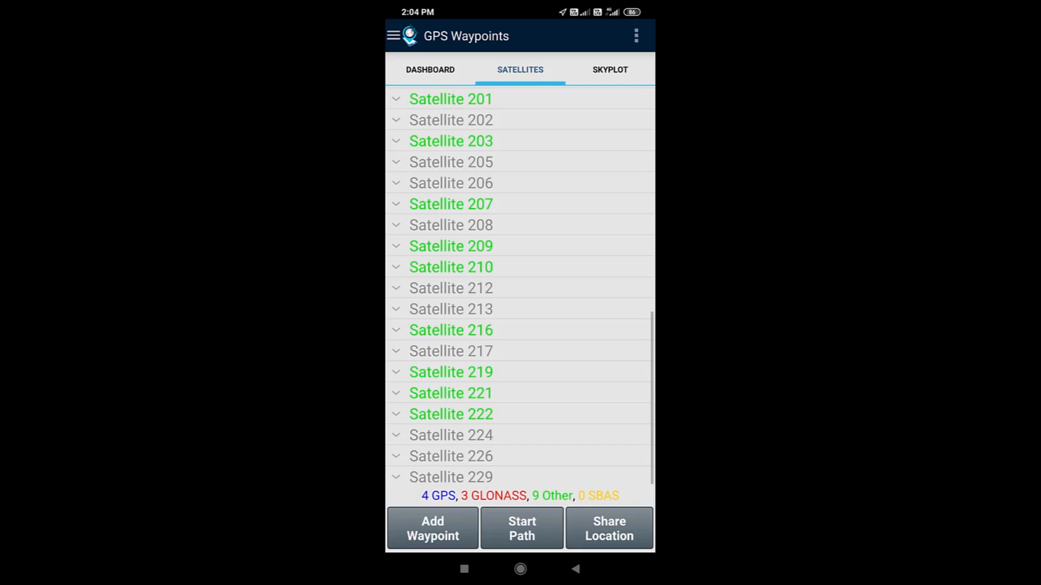
View the satellite skyplot and the NMEA data, and return to the dashboard
left_click(610, 70)
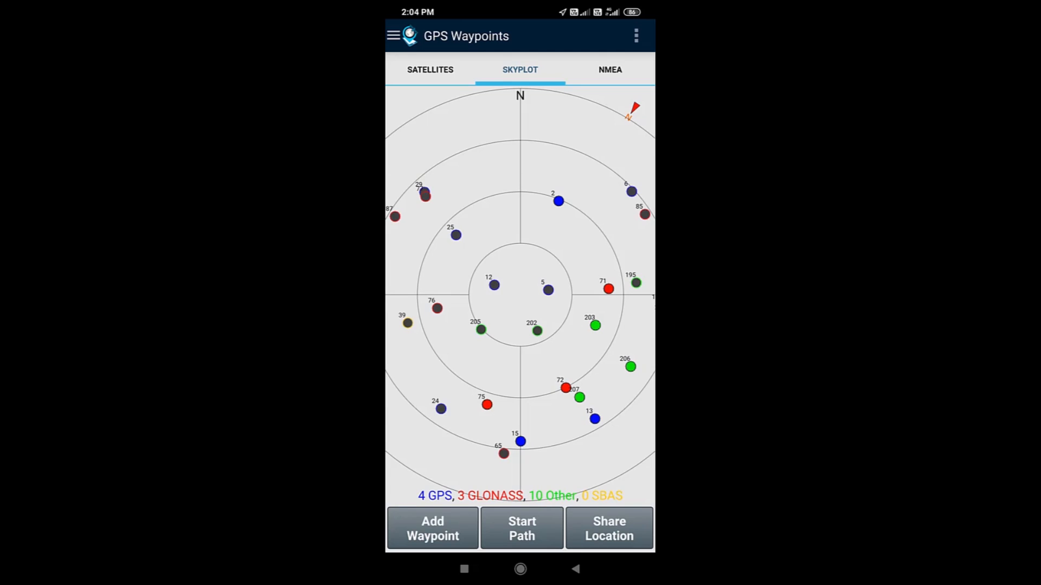
left_click(610, 70)
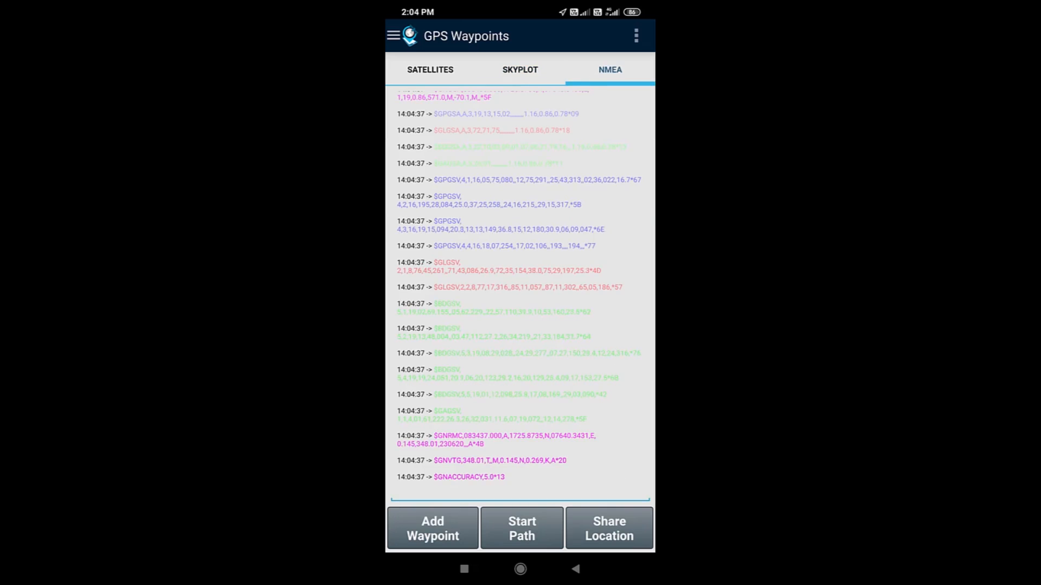
left_click(520, 70)
left_click(429, 70)
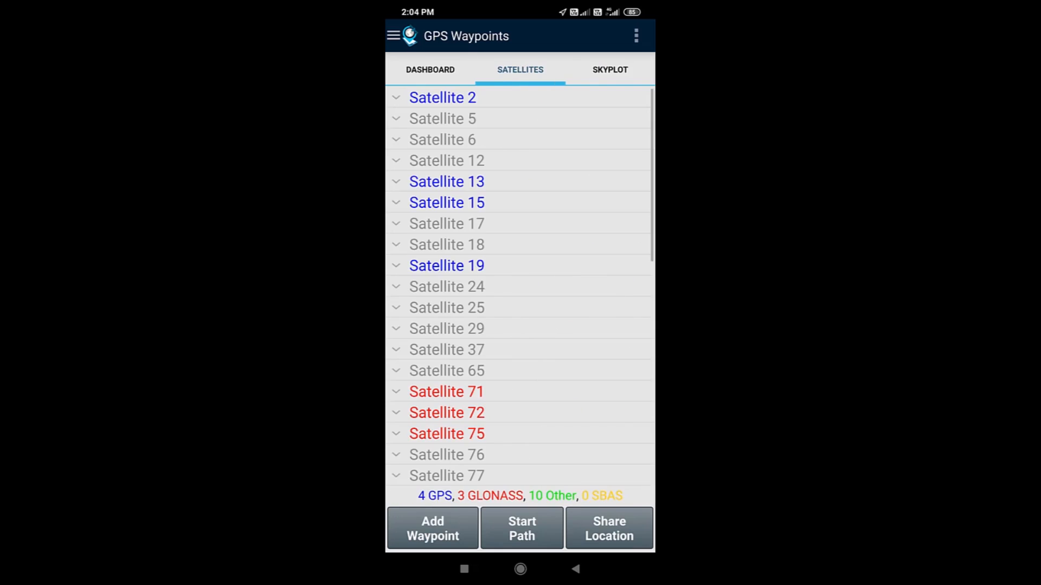
left_click(430, 70)
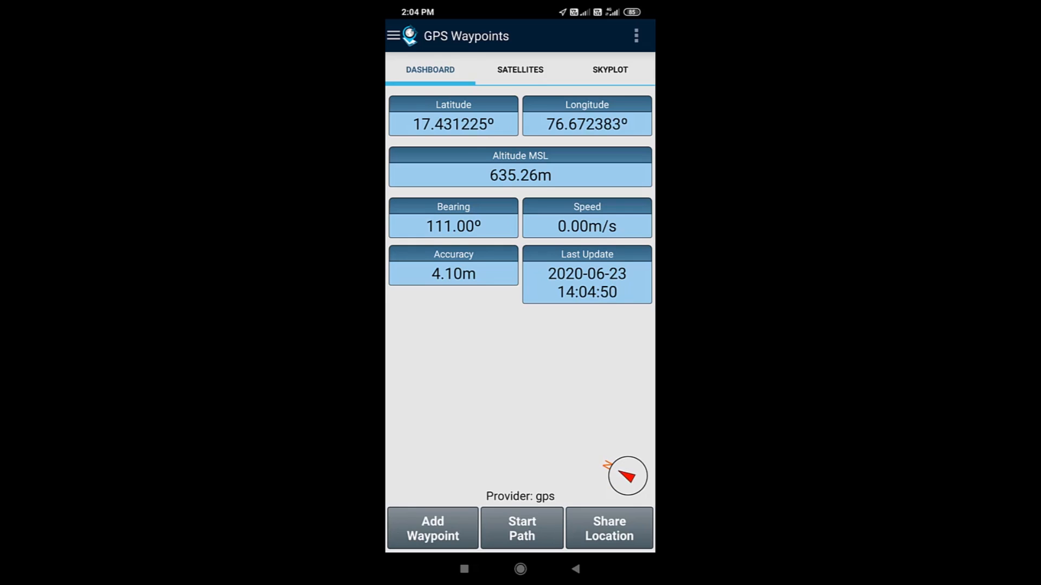
Save the current location as a waypoint named gcp1 without tags, and return to the dashboard
left_click(433, 528)
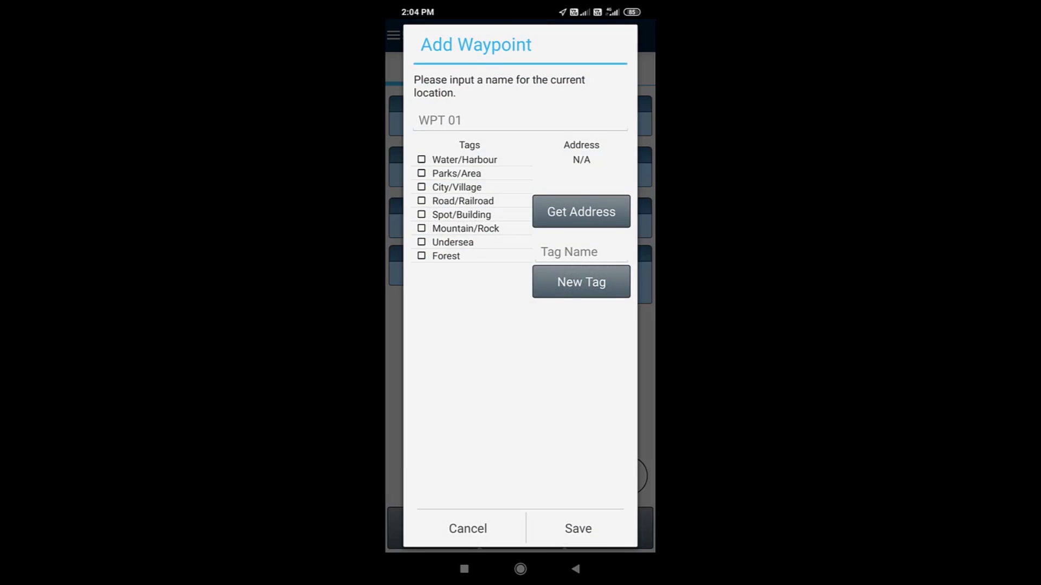
left_click(520, 120)
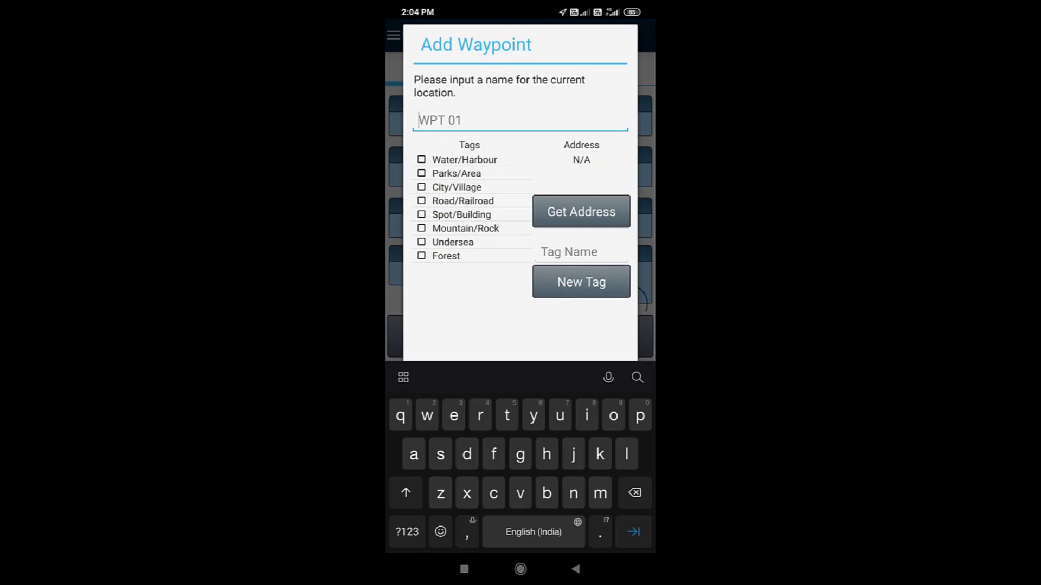
type("gcp")
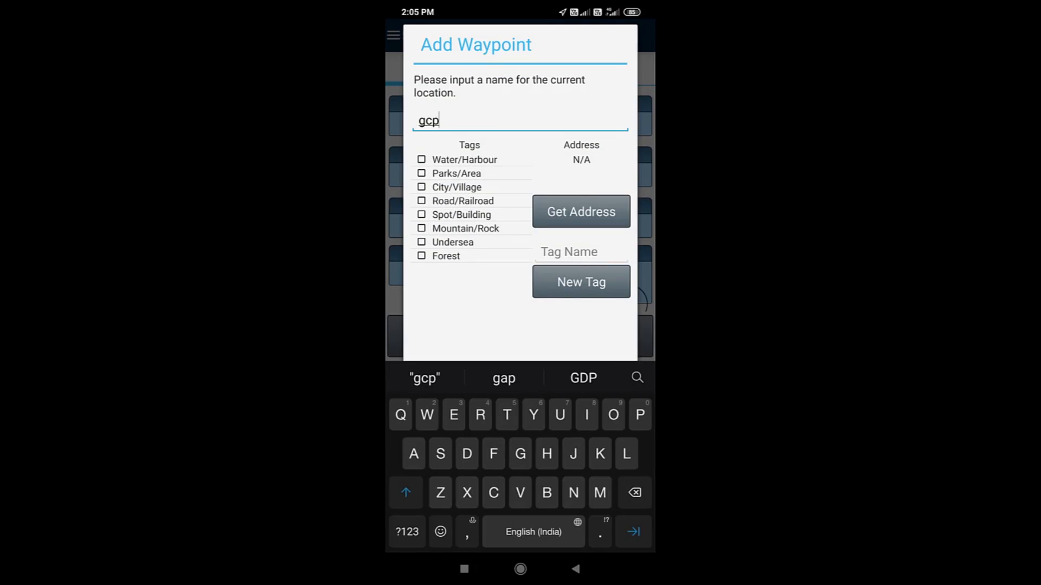
left_click(407, 532)
type("1")
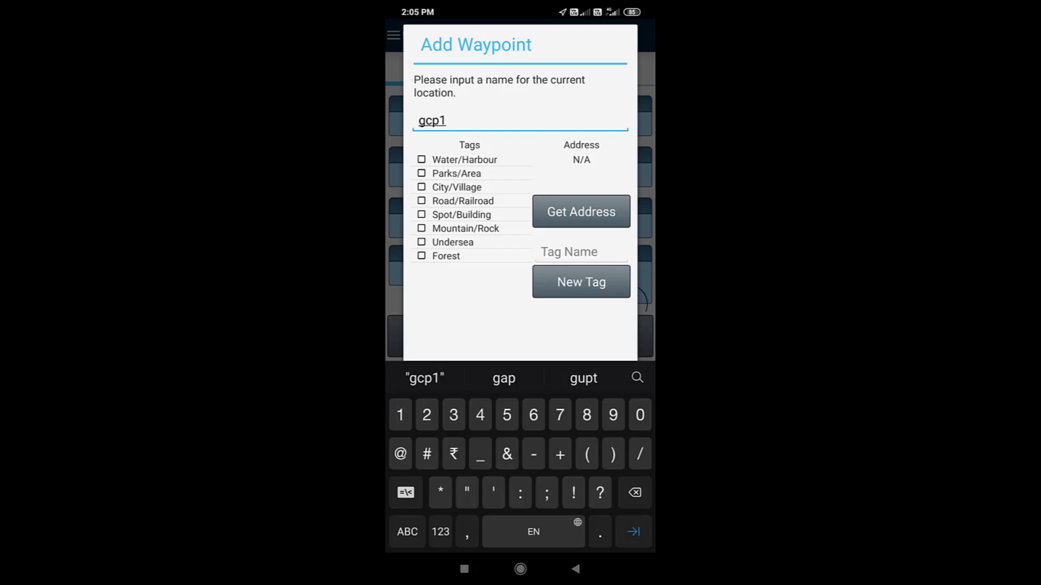
left_click(576, 569)
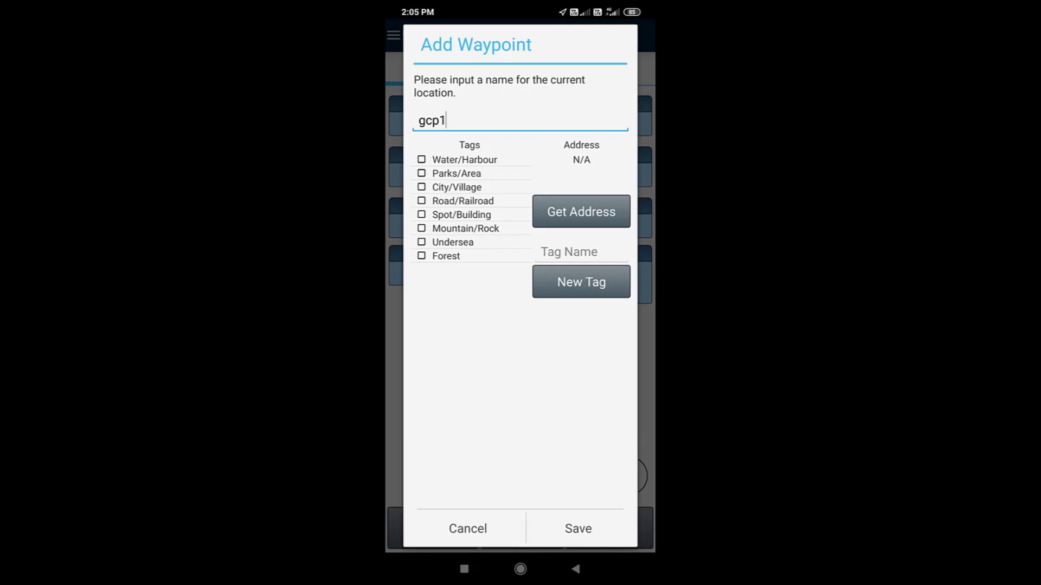
left_click(578, 529)
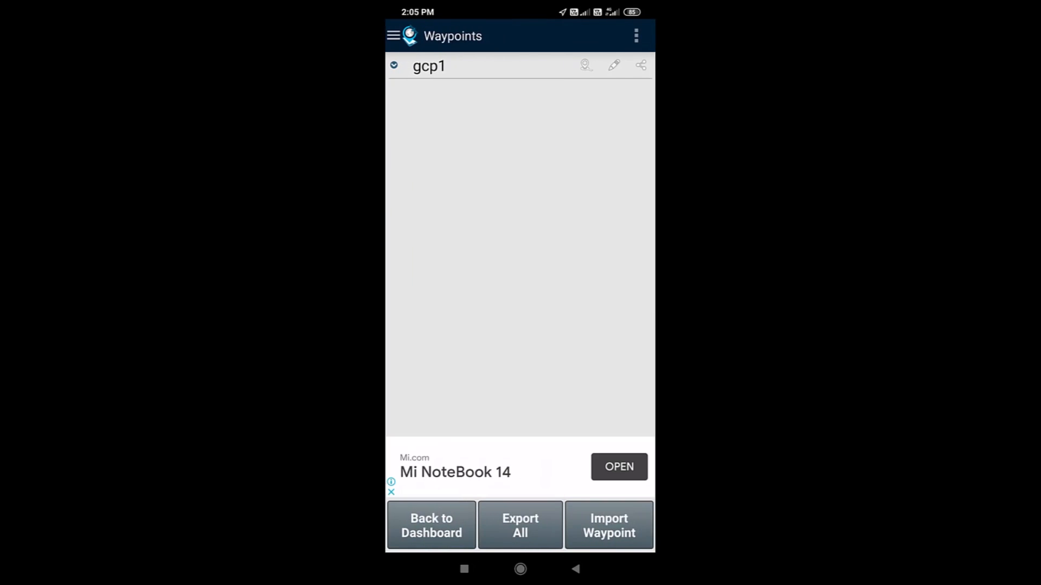
left_click(575, 569)
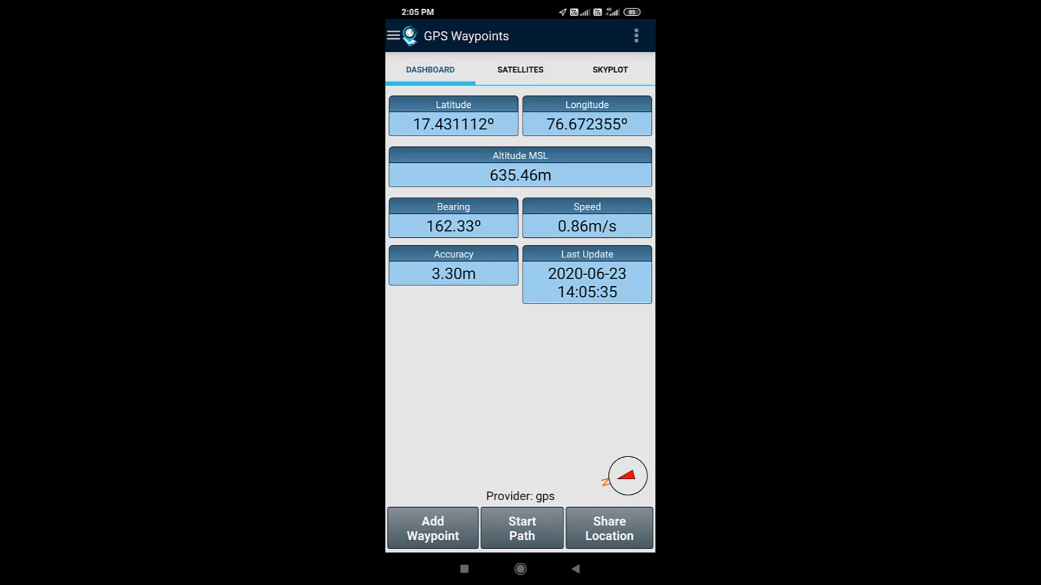
Save the current location as a second waypoint named gcp2 without tags
left_click(433, 529)
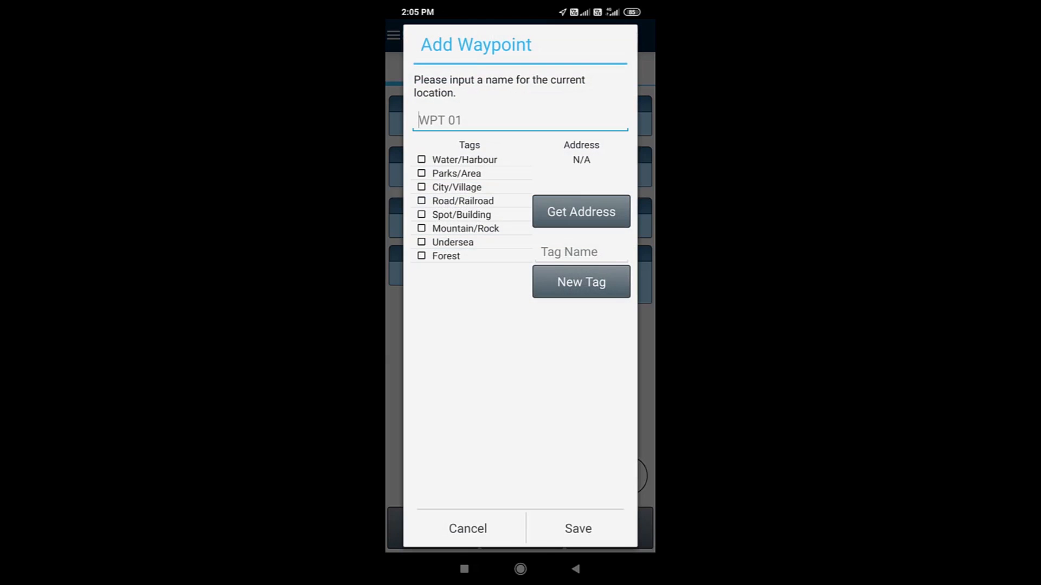
left_click(520, 120)
type("c")
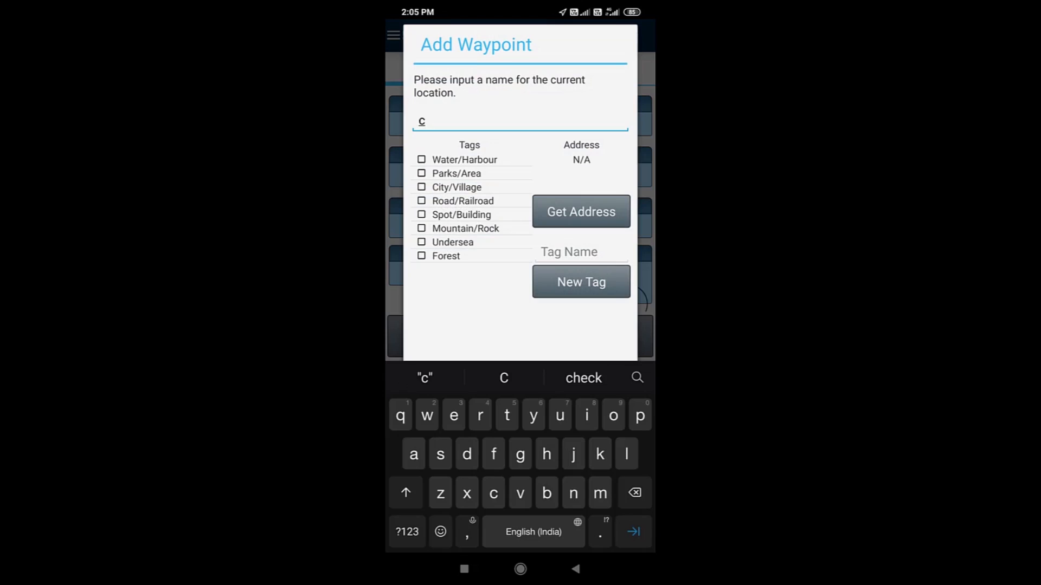
key("BackSpace")
type("gcp")
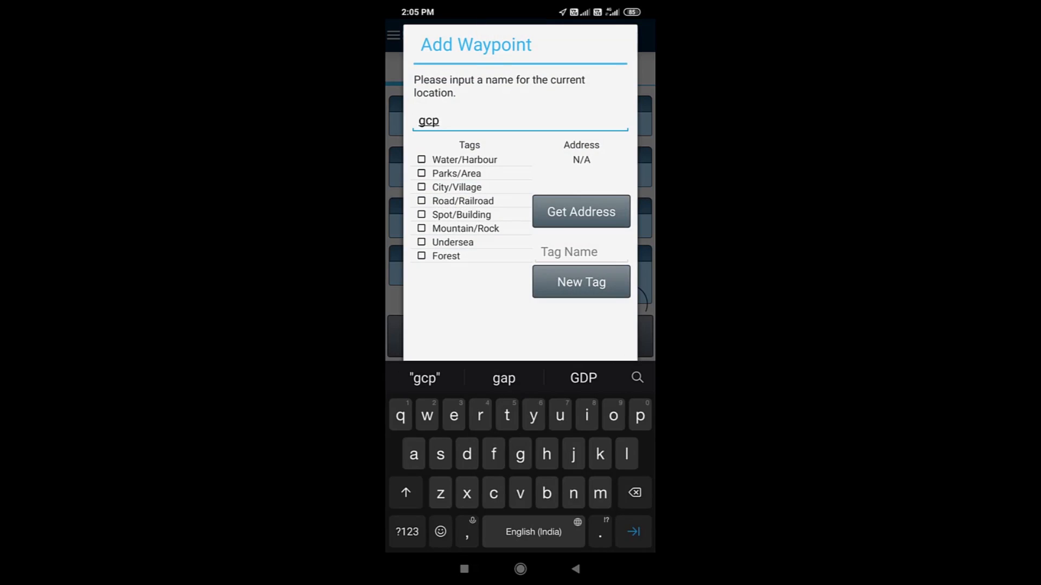
type("2")
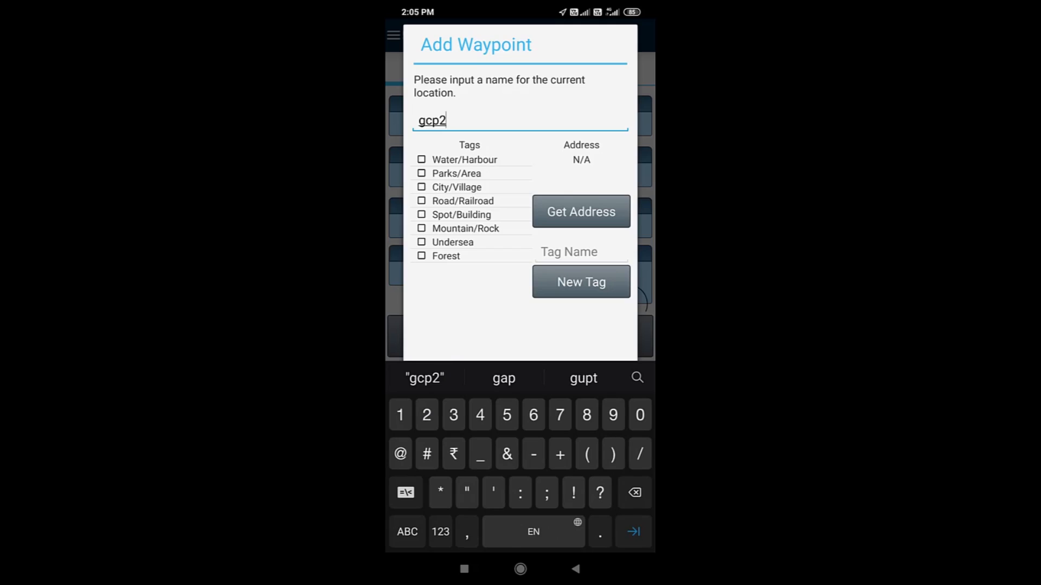
left_click(576, 569)
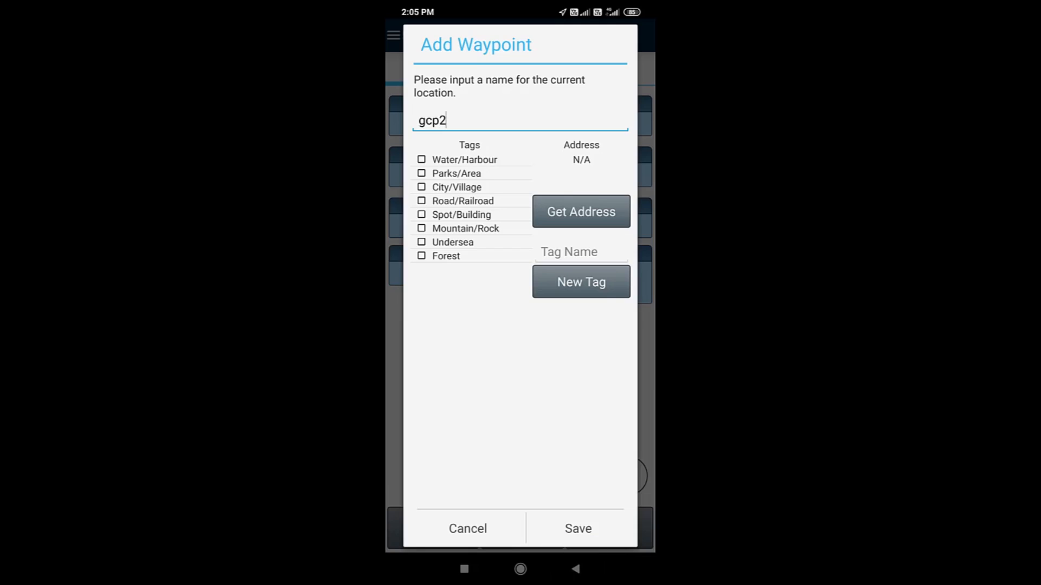
left_click(578, 528)
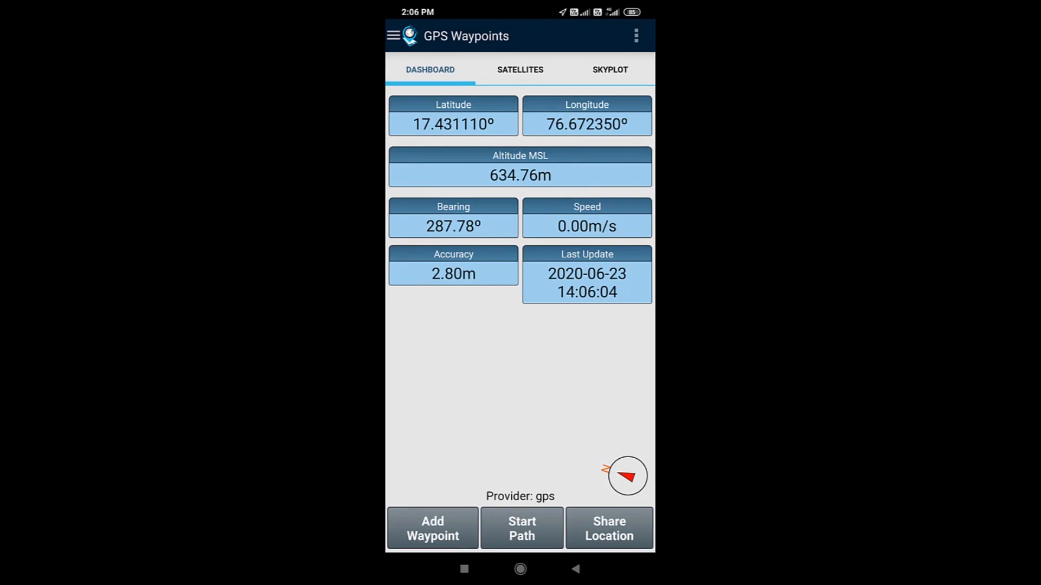
Start recording a path that adds a point automatically every 5 seconds
left_click(521, 529)
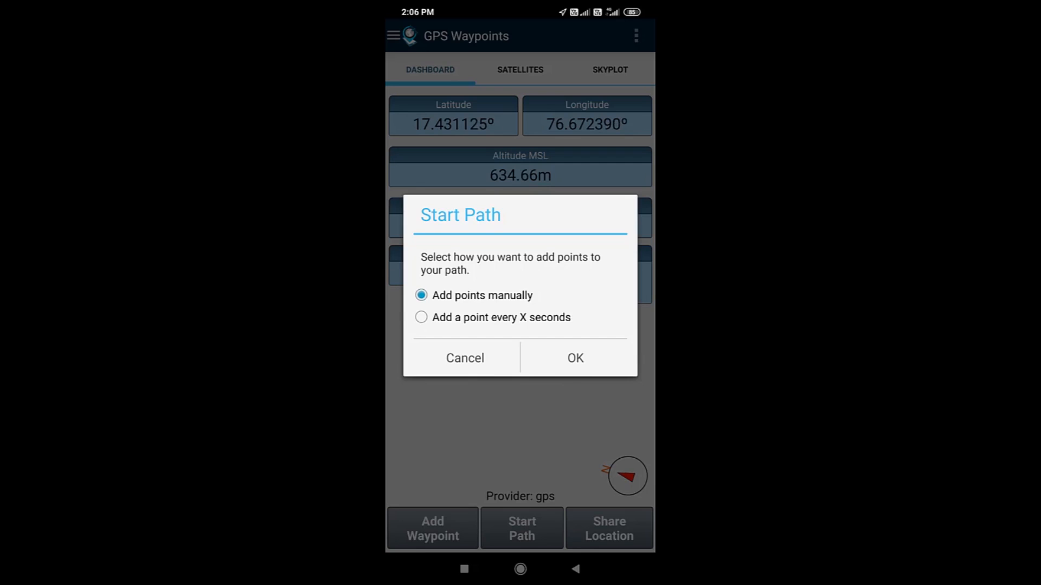
left_click(422, 317)
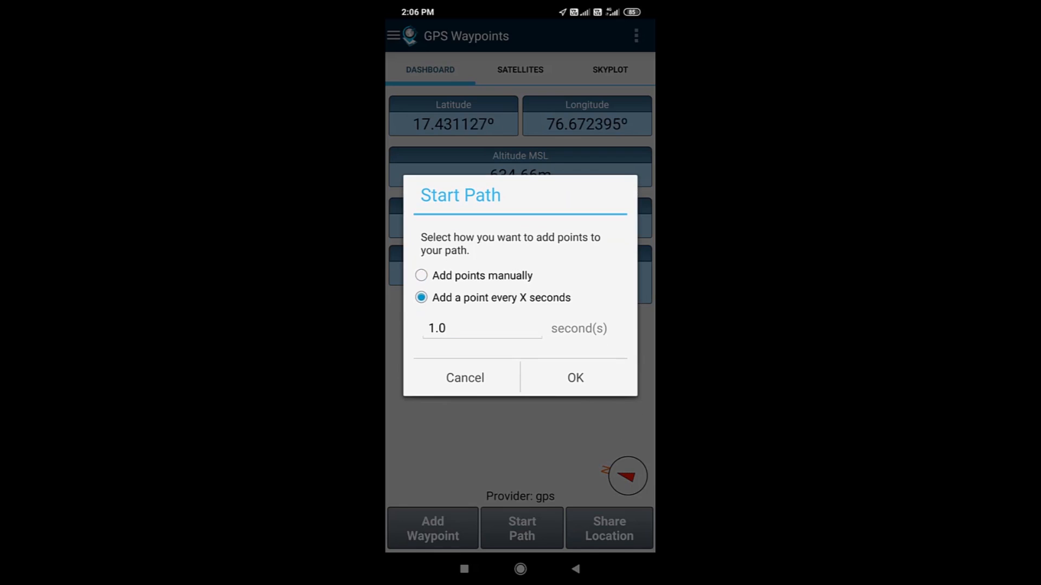
left_click(445, 327)
key("BackSpace")
key("BackSpace")
key("BackSpace")
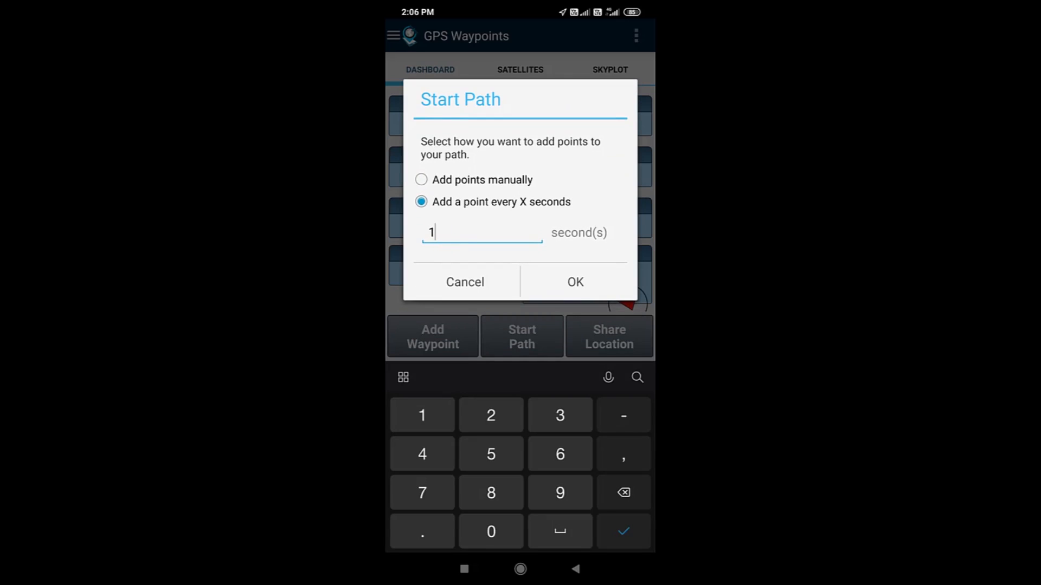
type("5")
left_click(575, 281)
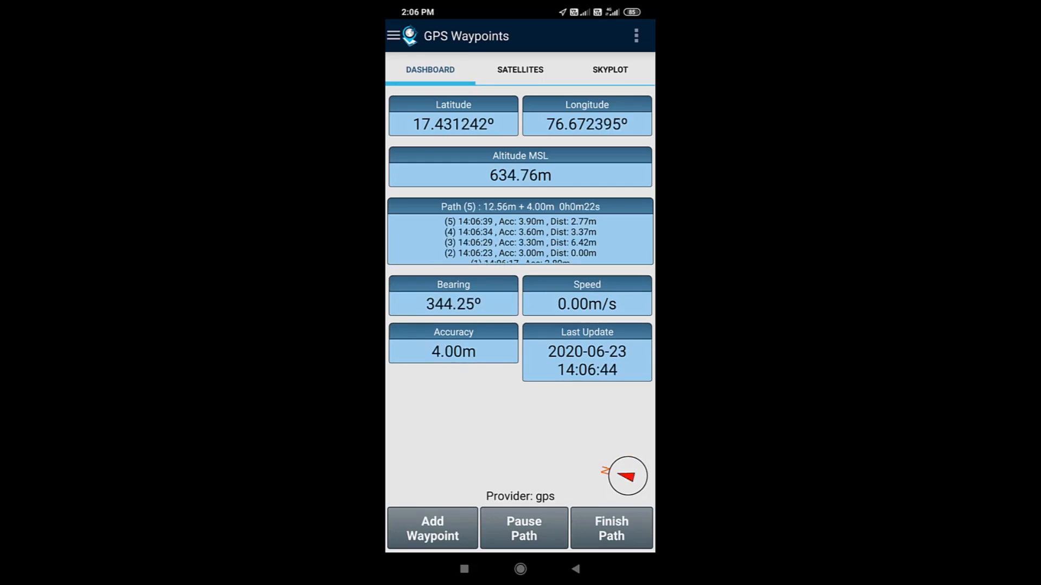
Finish the path and save it with all points under the default name, not enclosed as a polygon, and return to the dashboard
left_click(612, 529)
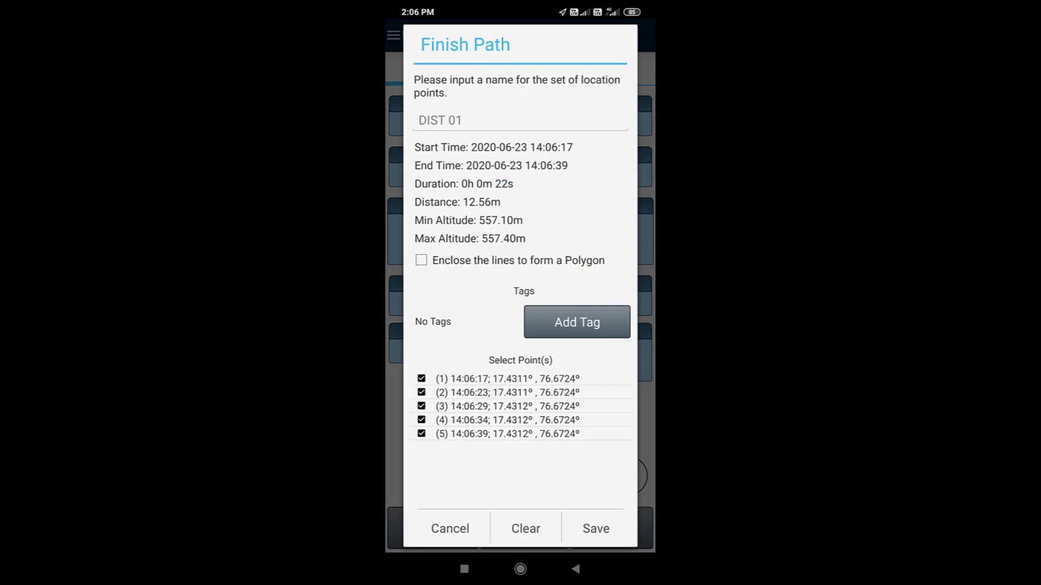
left_click(421, 260)
left_click(421, 260)
left_click(595, 528)
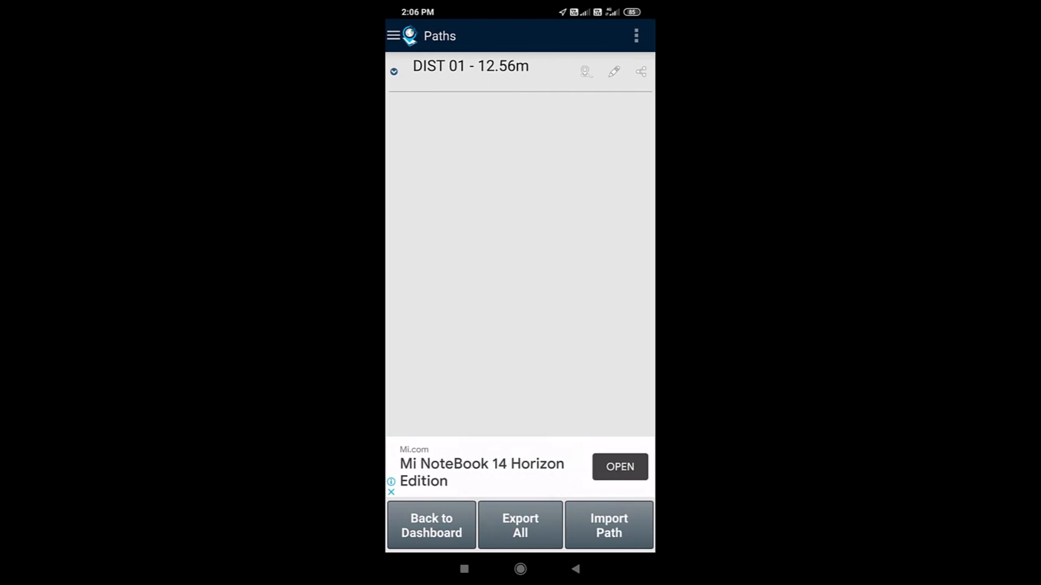
left_click(576, 569)
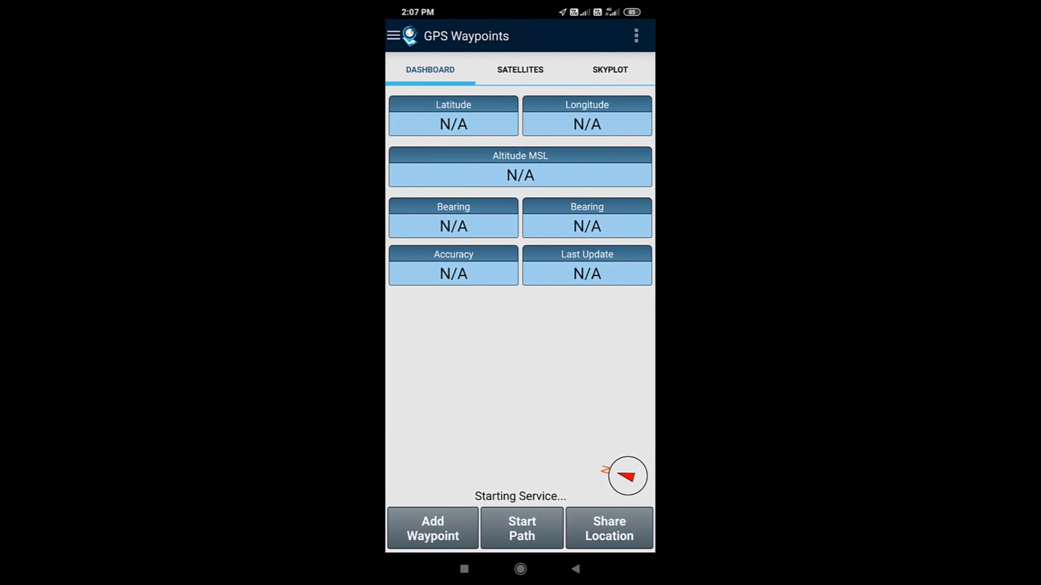
Look through the Dashboard, Waypoints, Paths and Tags pages to review the saved data and available tags
left_click(393, 35)
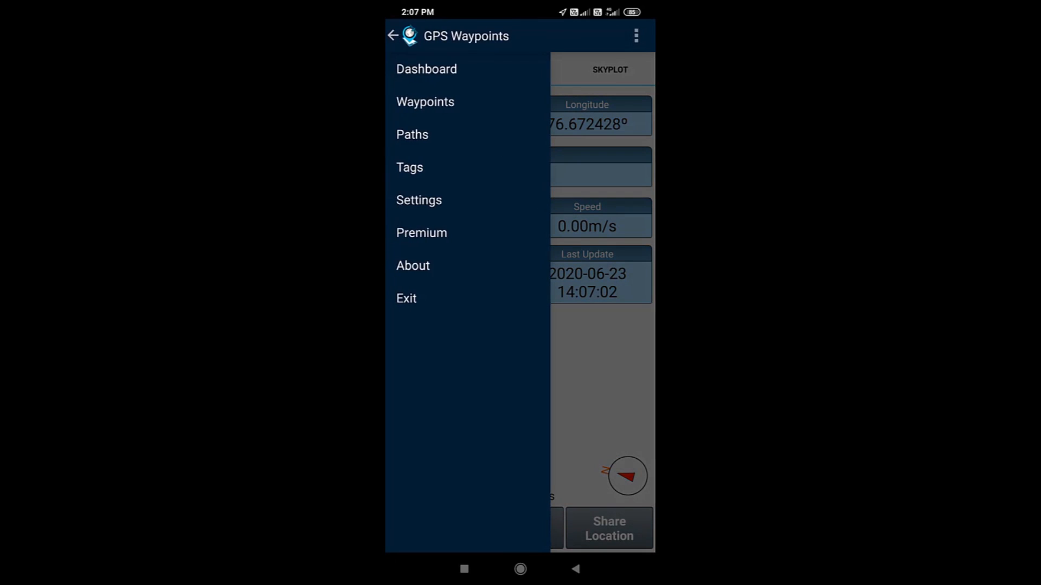
left_click(427, 69)
left_click(393, 36)
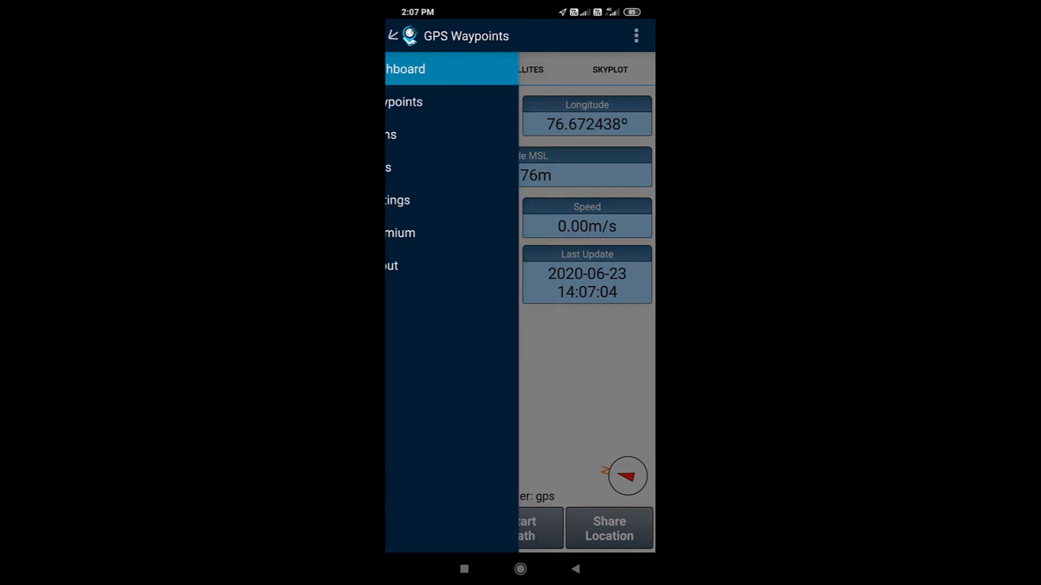
left_click(425, 102)
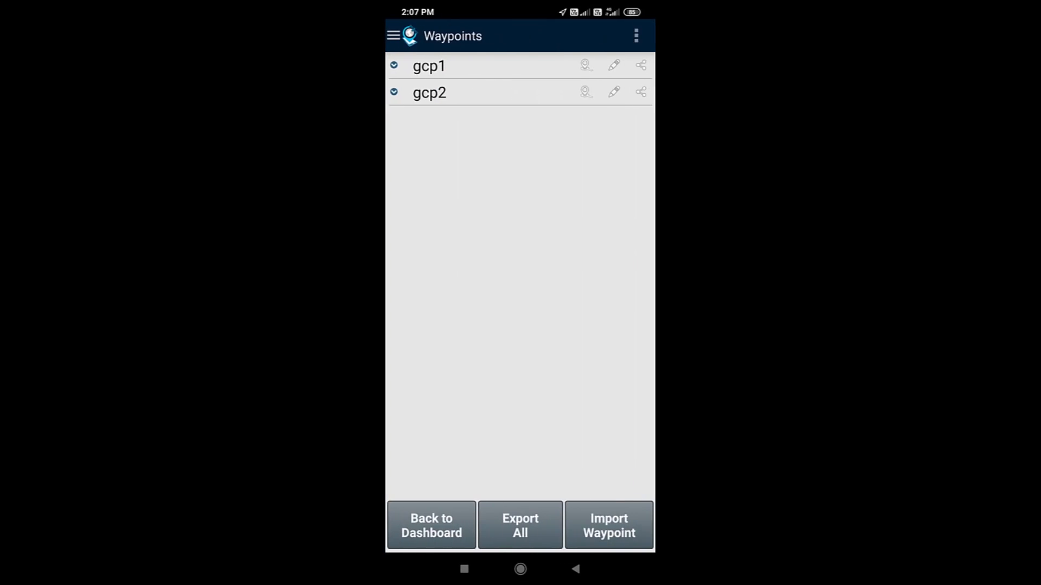
left_click(393, 35)
left_click(425, 132)
left_click(393, 35)
left_click(410, 168)
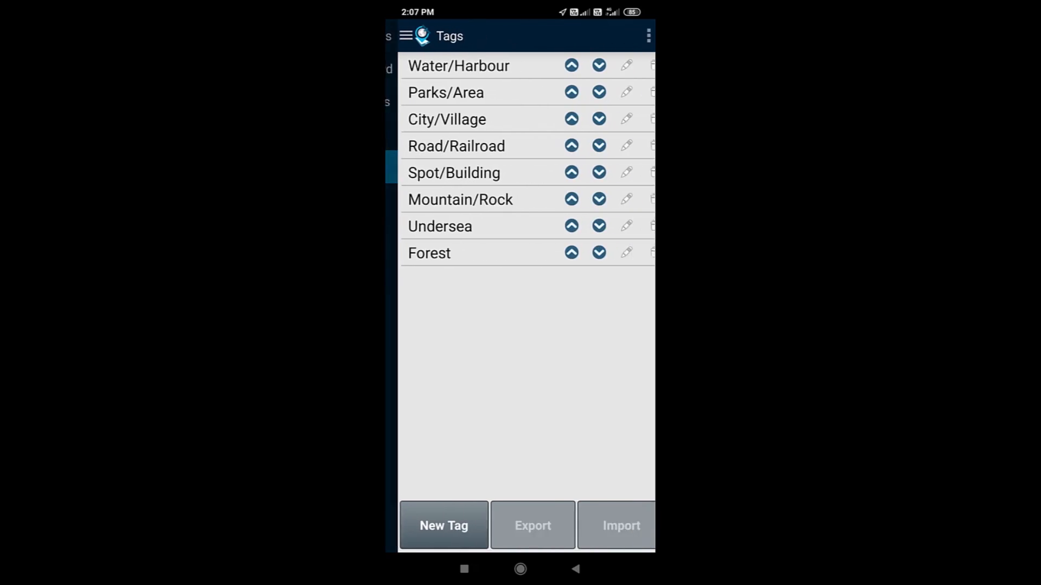
Export all saved waypoints to KML under the default file name GPSWaypoints-2020-06-23
left_click(393, 36)
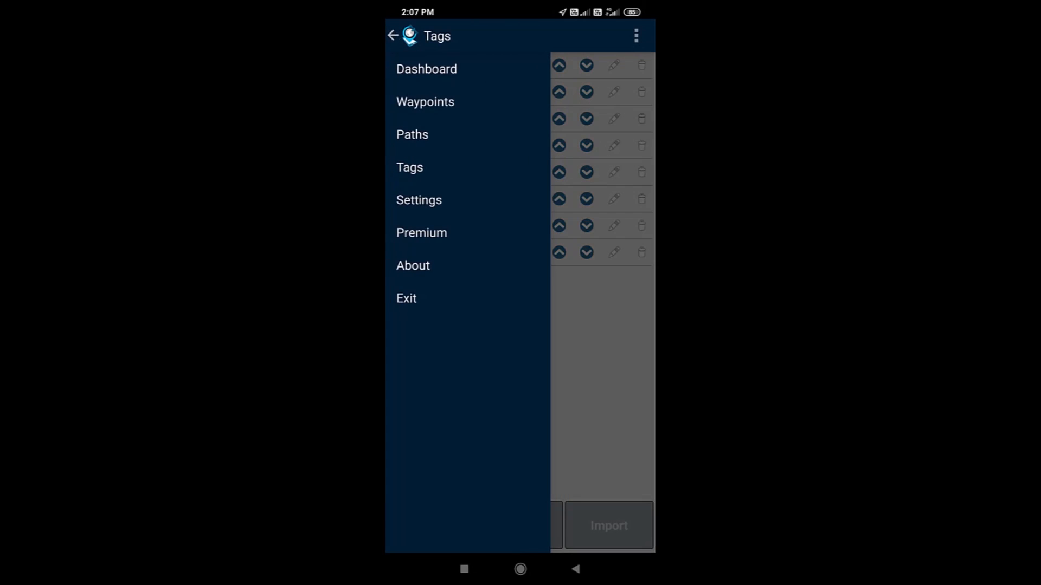
left_click(425, 102)
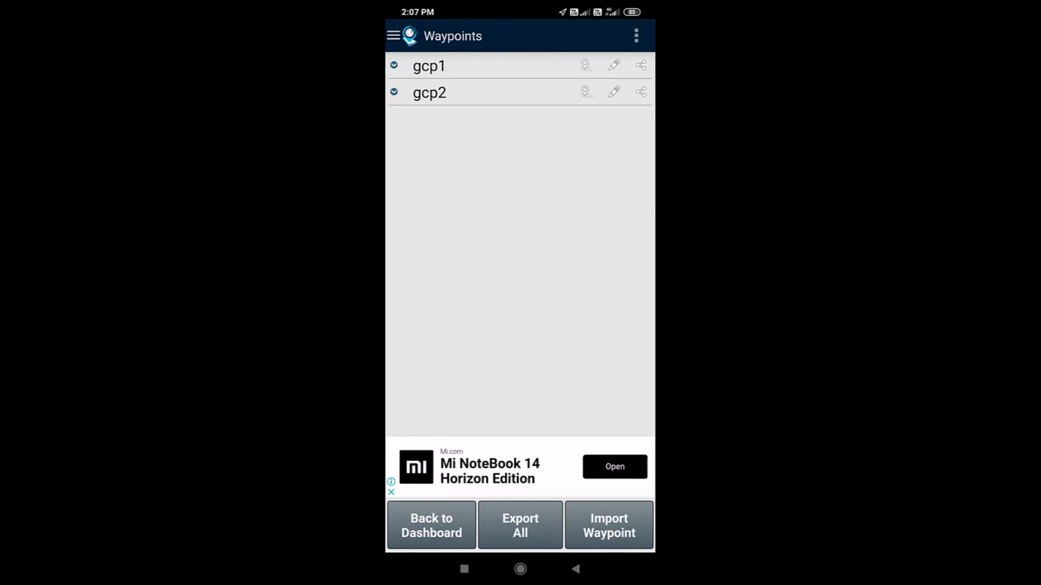
left_click(520, 526)
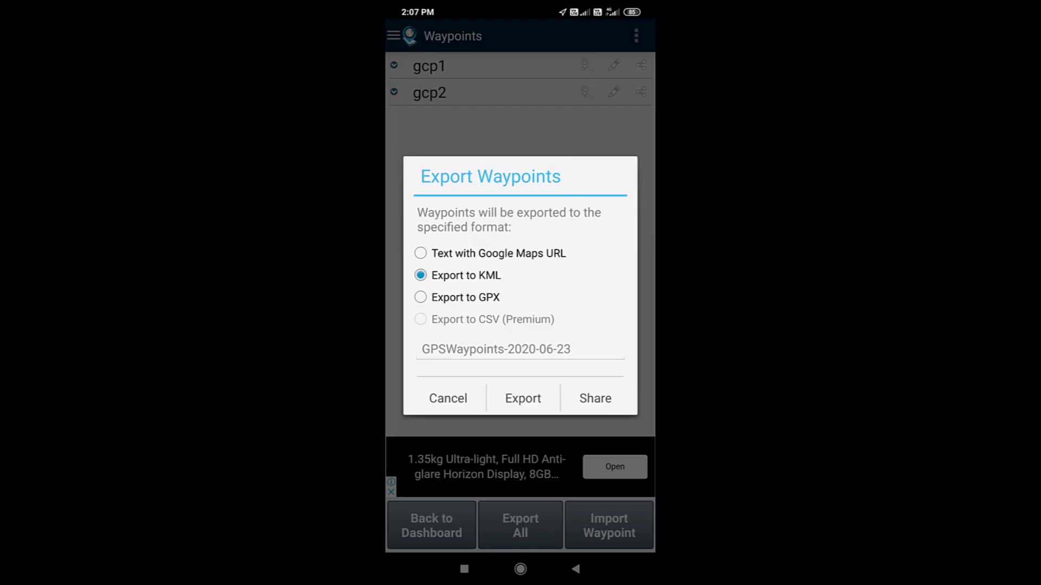
left_click(523, 399)
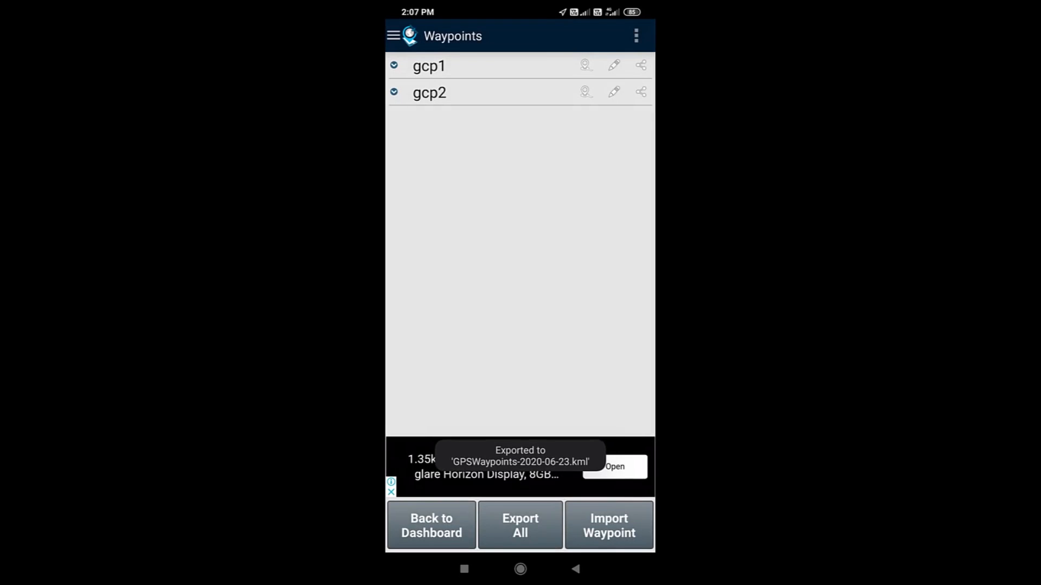
Export the recorded path DIST 01 to KML under the default file name GPSWaypoints-2020-06-23-path
left_click(395, 36)
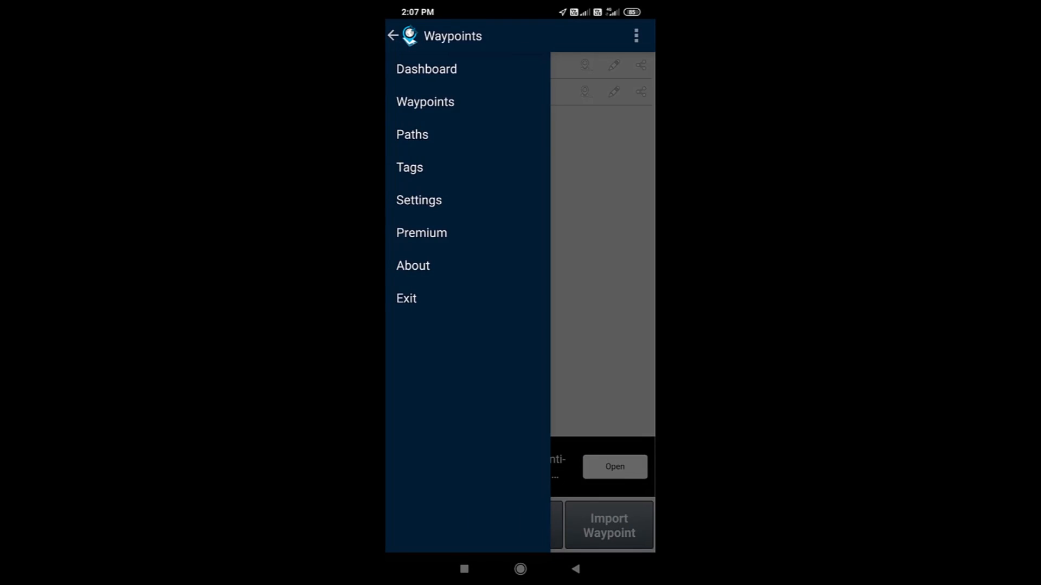
left_click(412, 134)
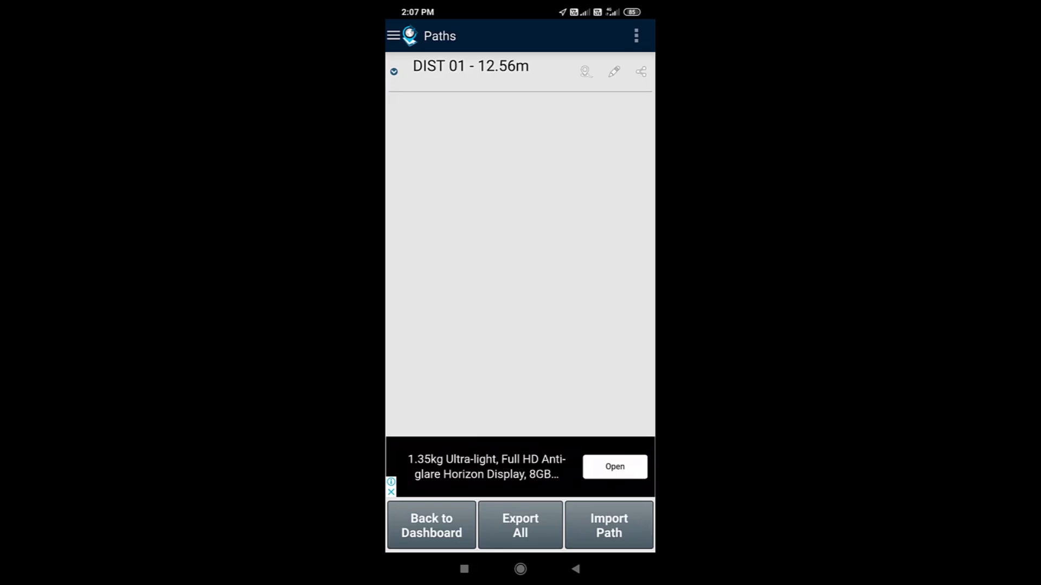
left_click(520, 525)
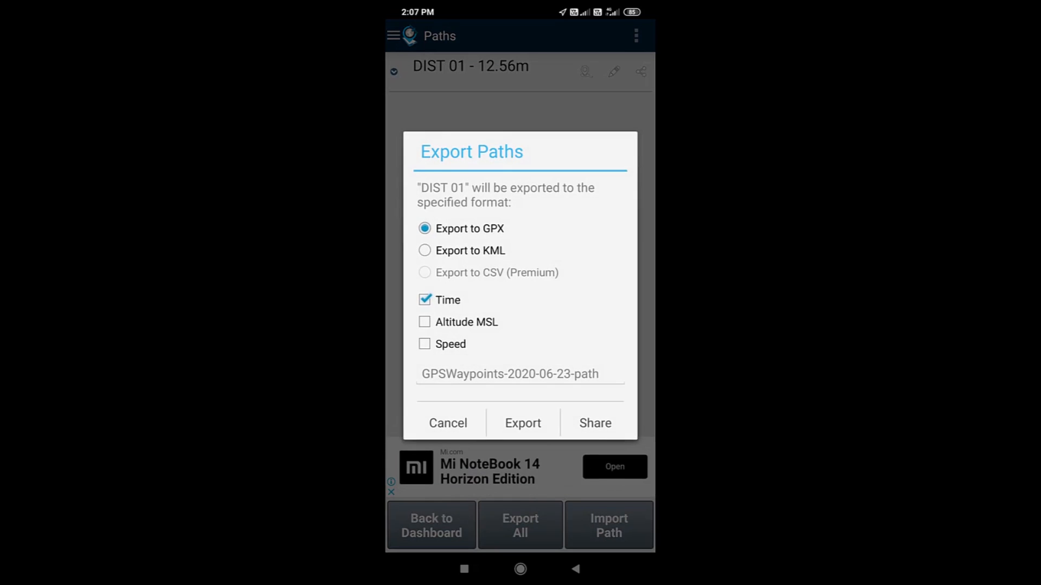
left_click(461, 251)
left_click(522, 399)
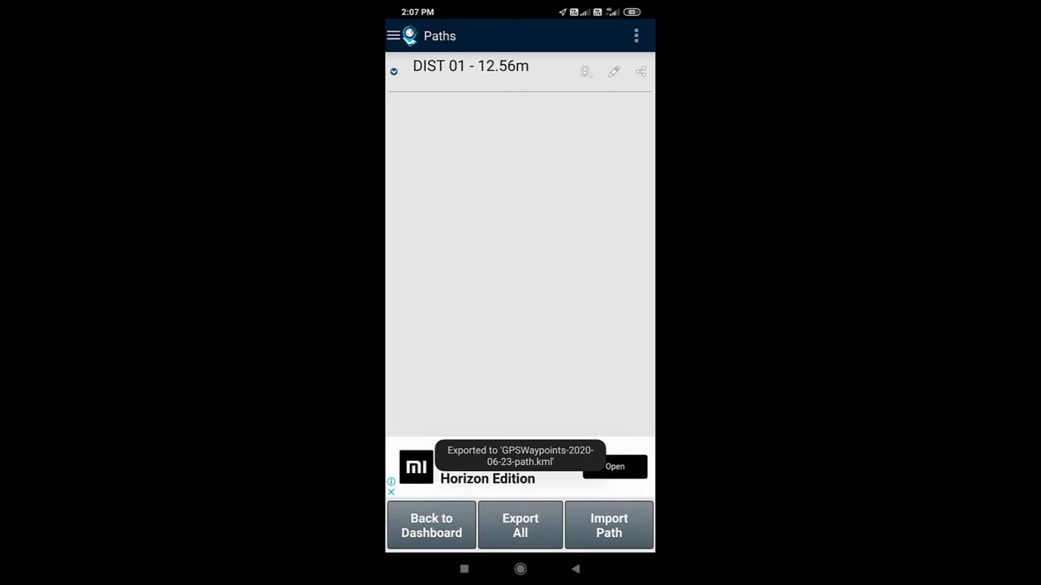
Switch to File Manager and locate the exported waypoint and path KML files in the gps-waypoints folder
left_click(521, 569)
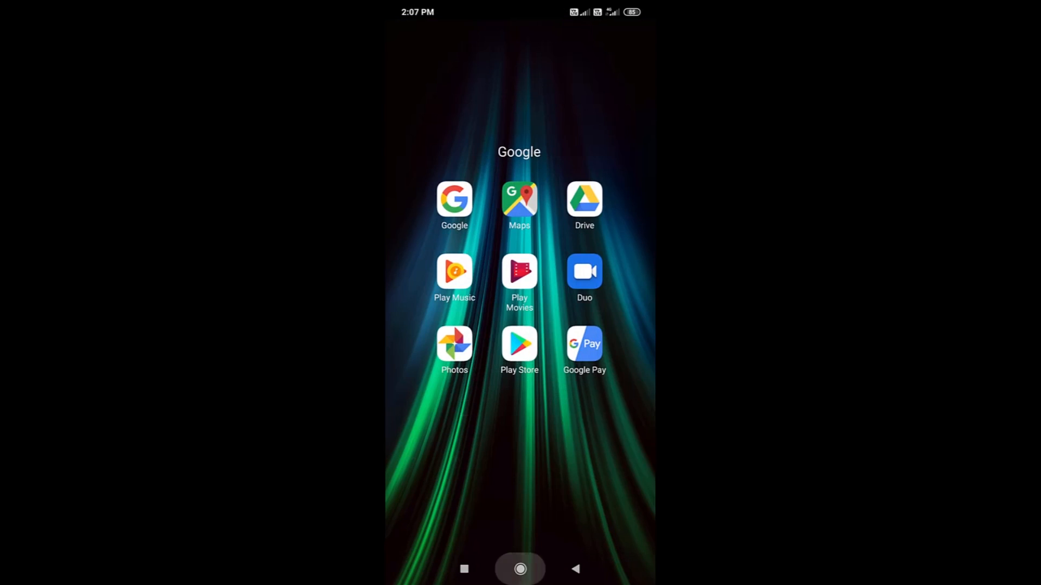
left_click_drag(596, 244, 433, 244)
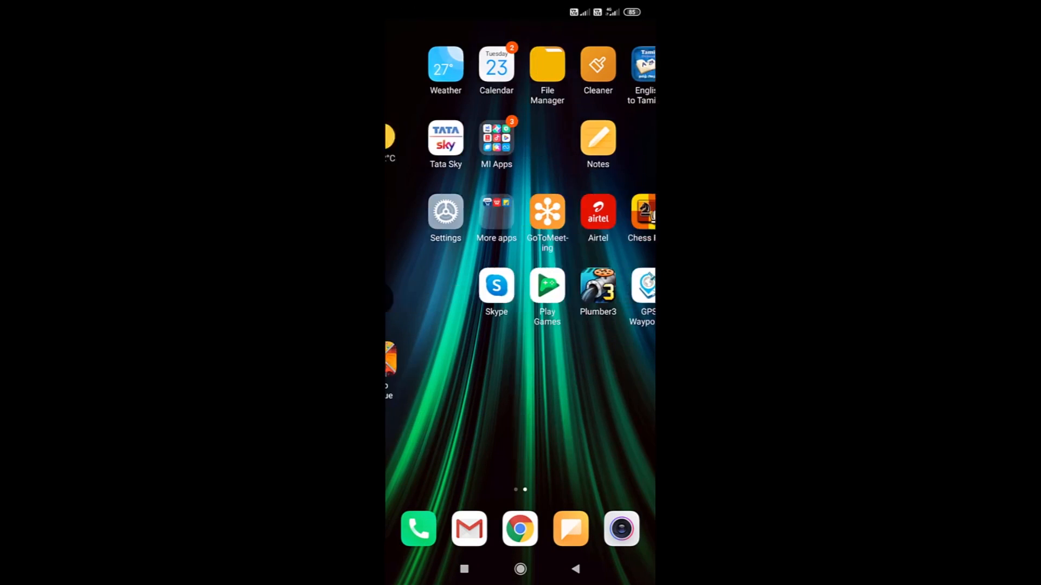
left_click(520, 64)
left_click(458, 369)
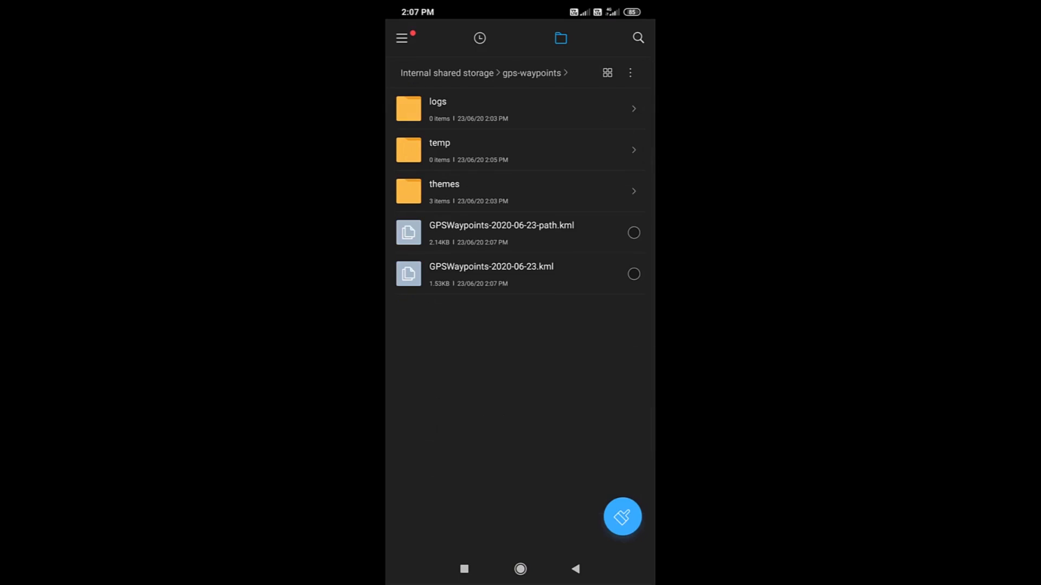
left_click(520, 233)
left_click(633, 274)
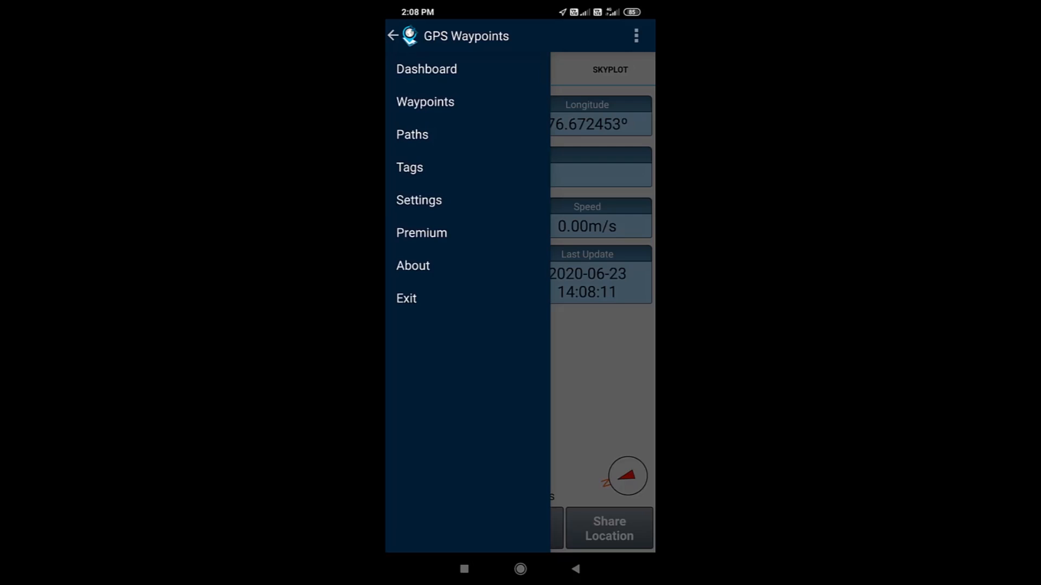
Review the GPS Waypoints settings for positioning source, units, coordinate system, export storage path and premium options
left_click(430, 199)
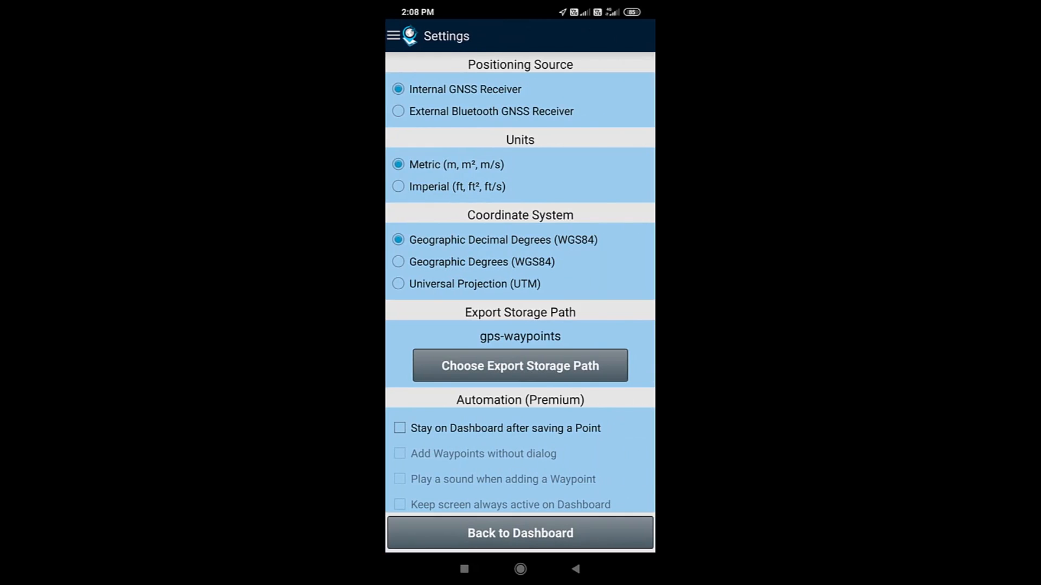
scroll(520, 282, "down", 2)
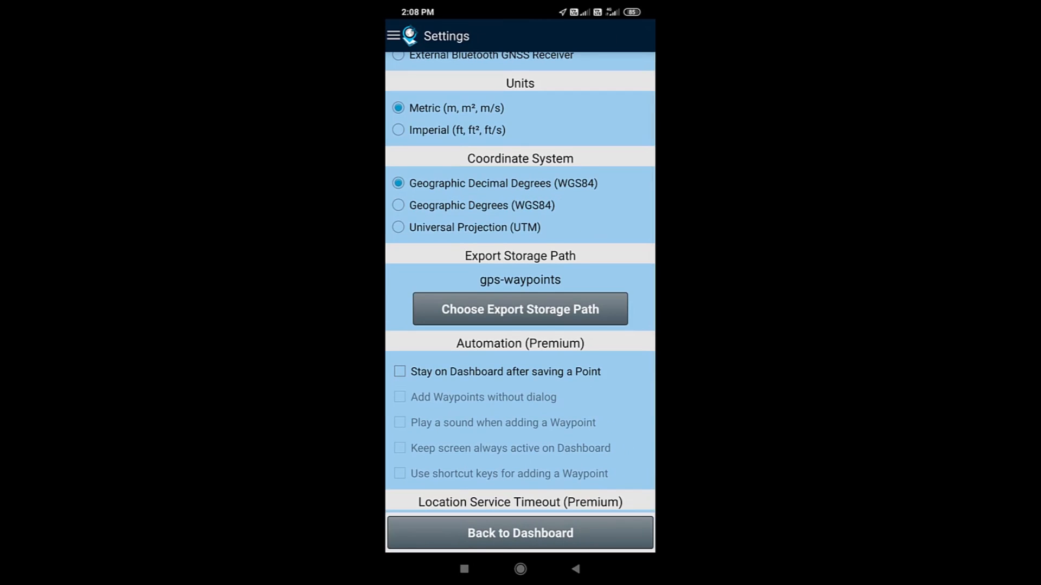
scroll(520, 282, "down", 5)
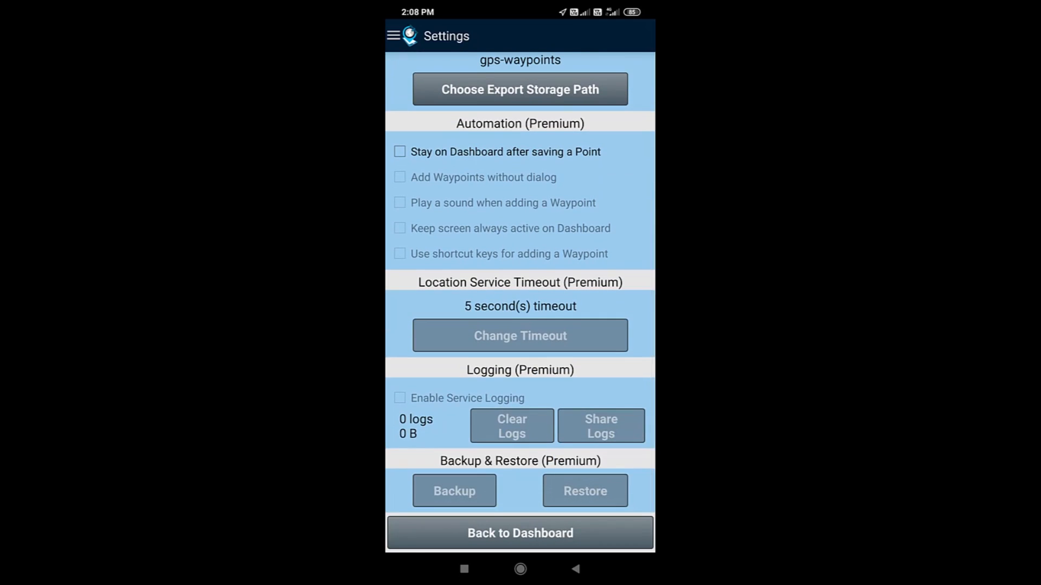
scroll(520, 282, "up", 6)
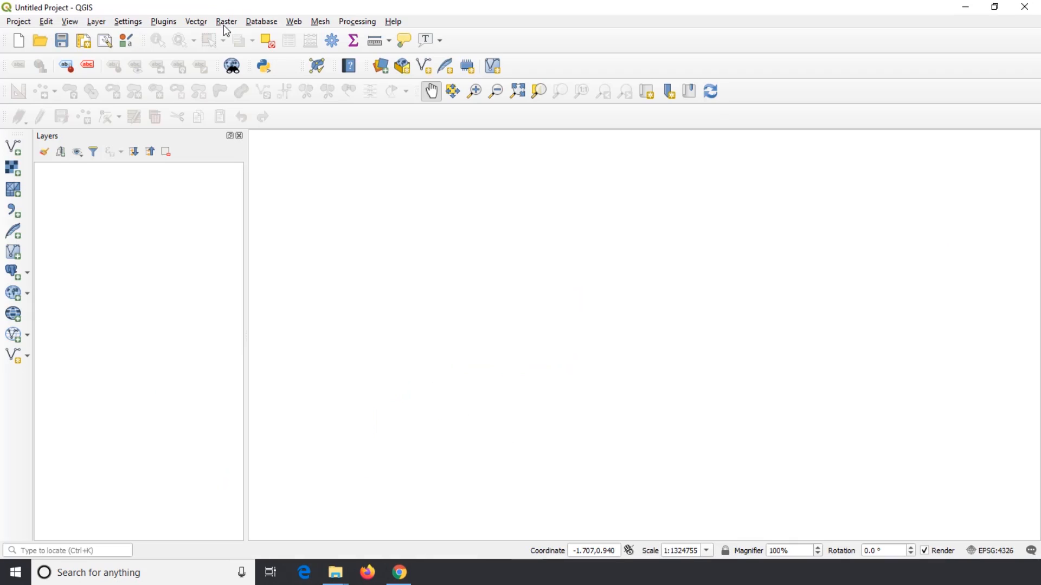
Open the Georeferencer in QGIS and load the raster Mysore_Words.jpg from the Mysore City folder
left_click(227, 22)
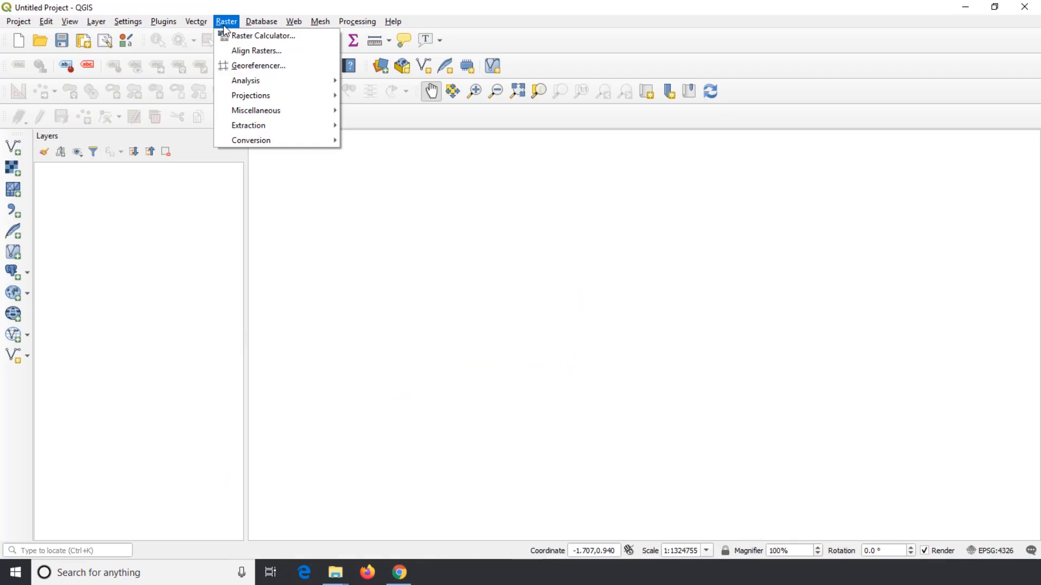
left_click(241, 67)
left_click(30, 67)
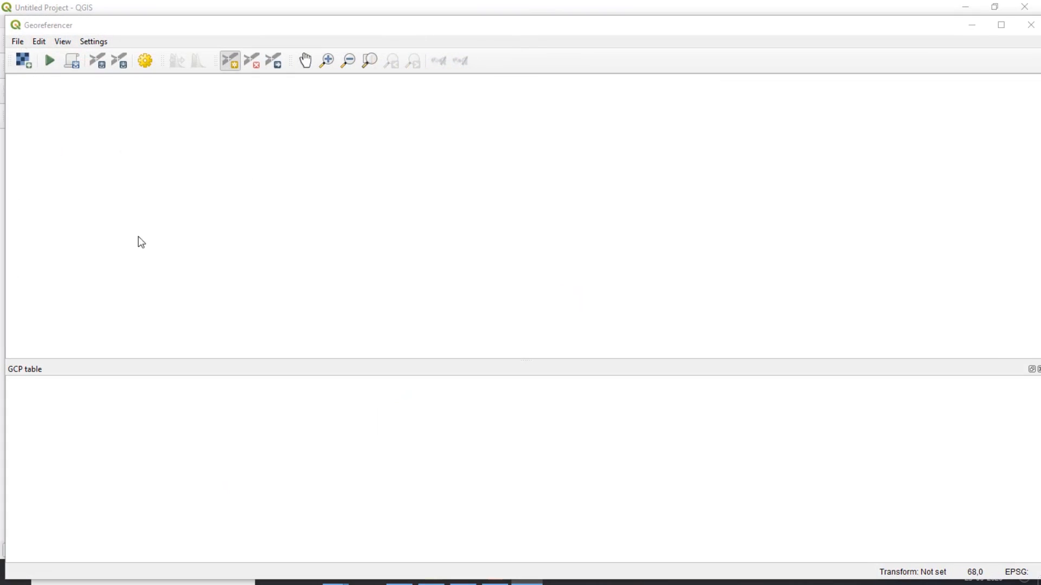
left_click(237, 140)
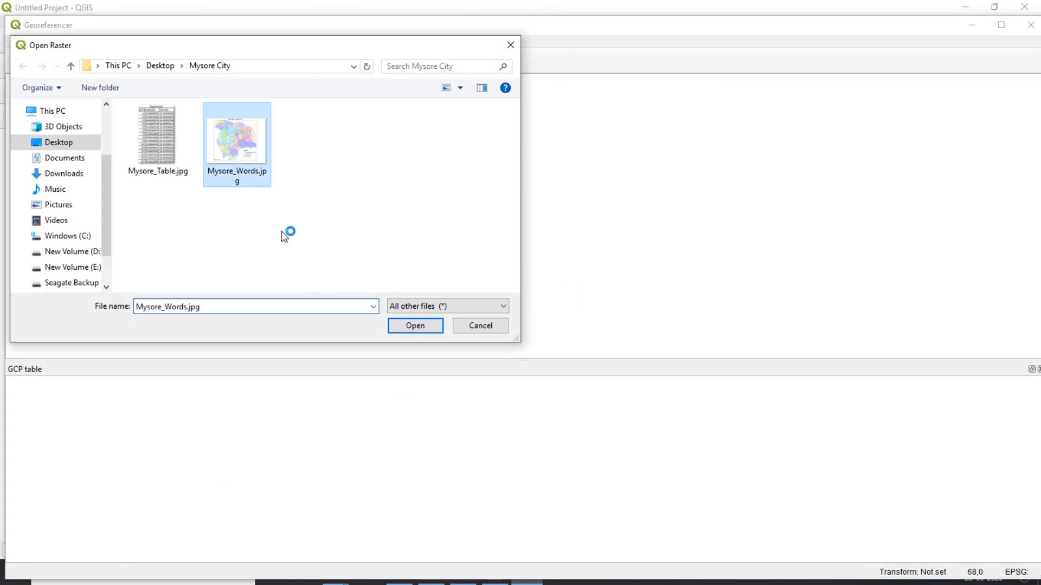
left_click(423, 327)
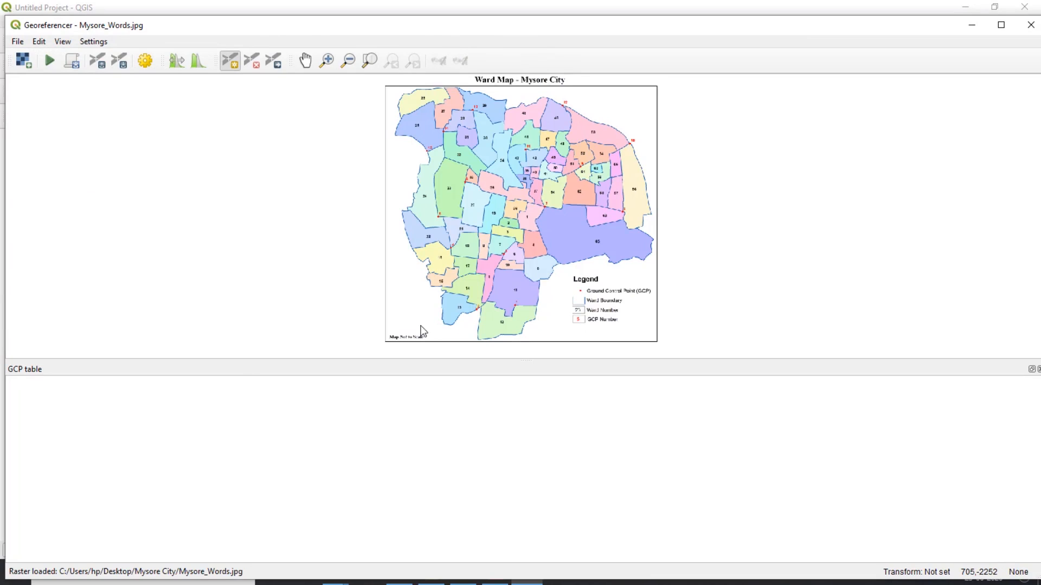
Add a control point on the red dot of GCP 1 with map coordinates X 76.648849050 and Y 12.267386148
left_click(327, 60)
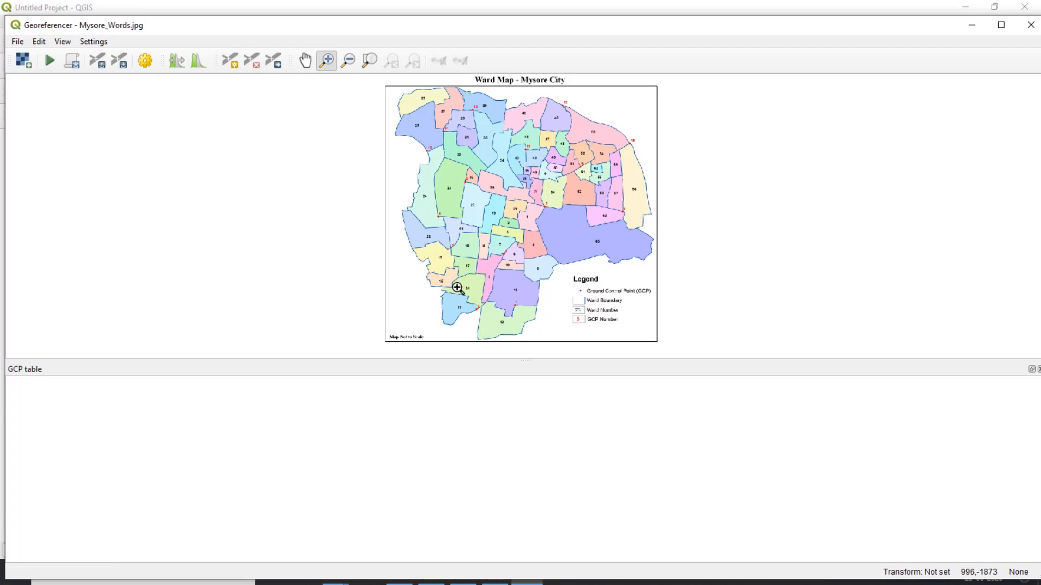
left_click_drag(494, 281, 541, 329)
left_click_drag(411, 132, 598, 302)
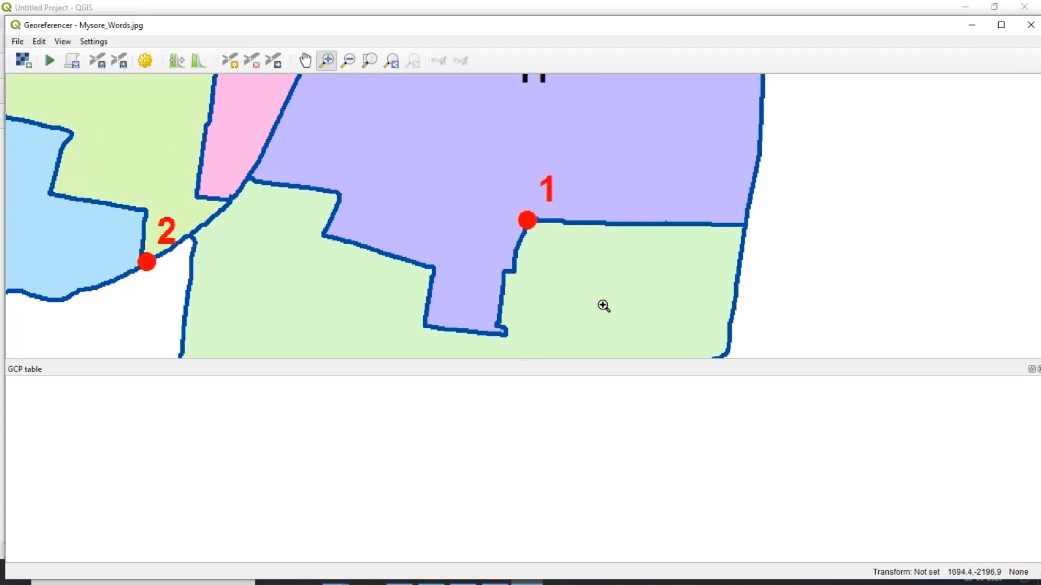
double_click(222, 35)
left_click(34, 22)
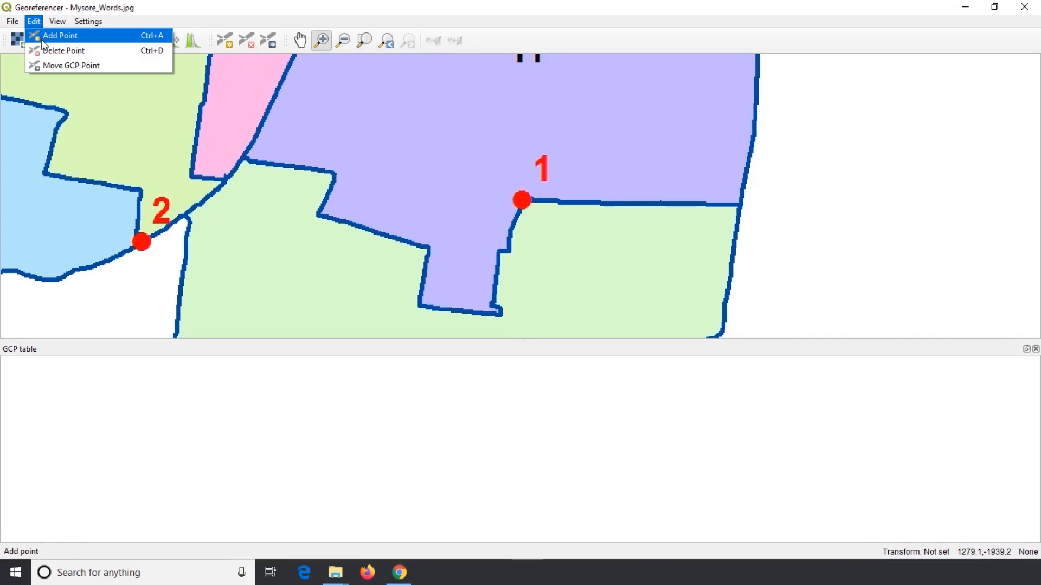
left_click(42, 39)
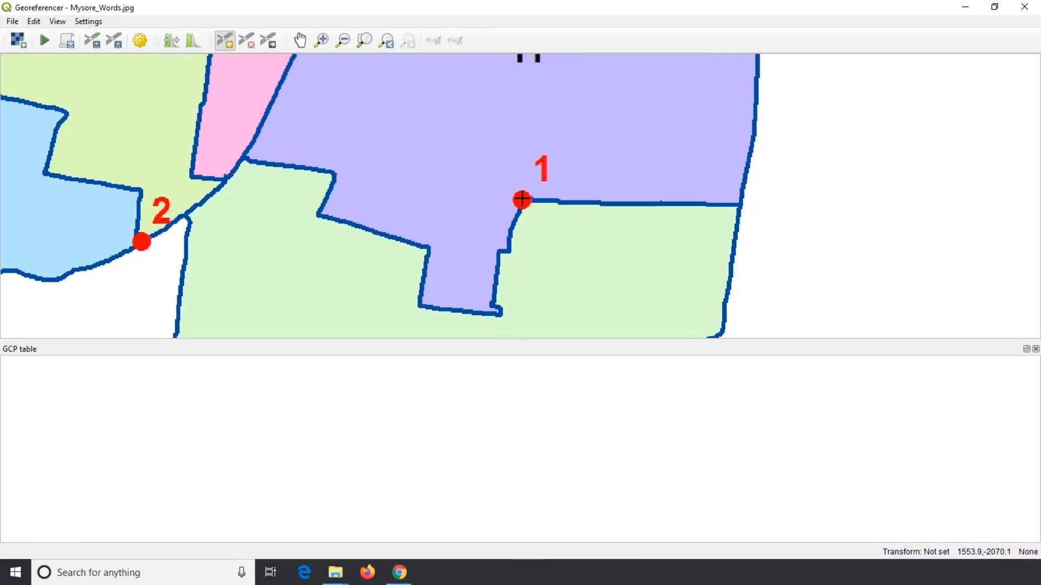
left_click(522, 200)
left_click(466, 344)
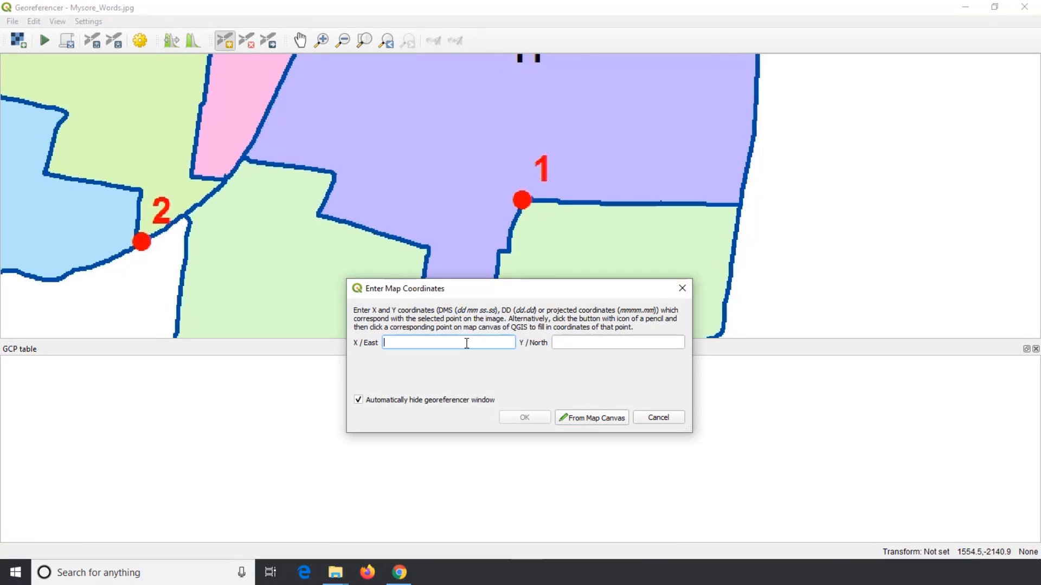
type("76.648849050")
key("Tab")
type("12.26")
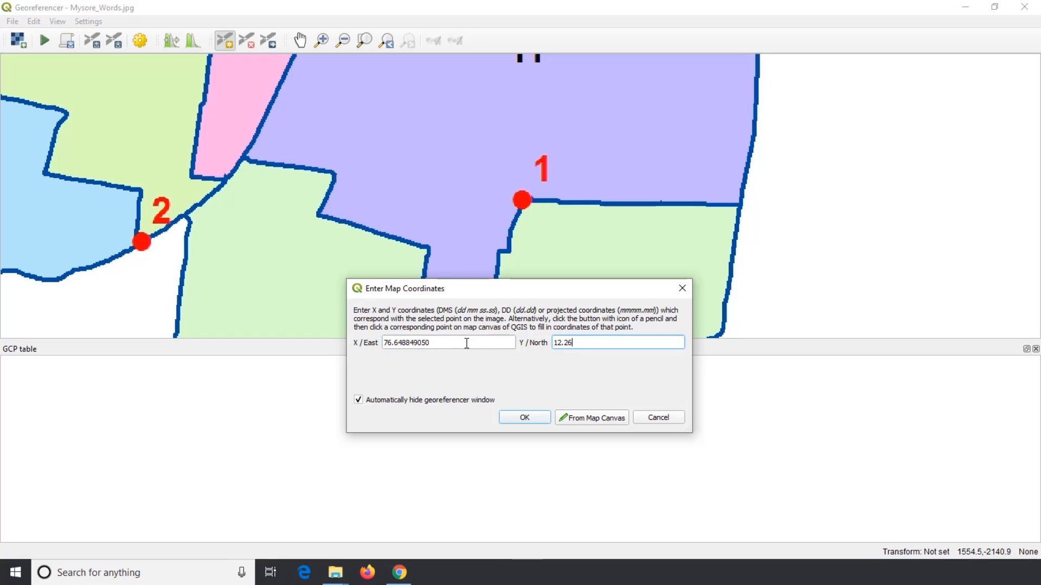
type("7386148")
key("Return")
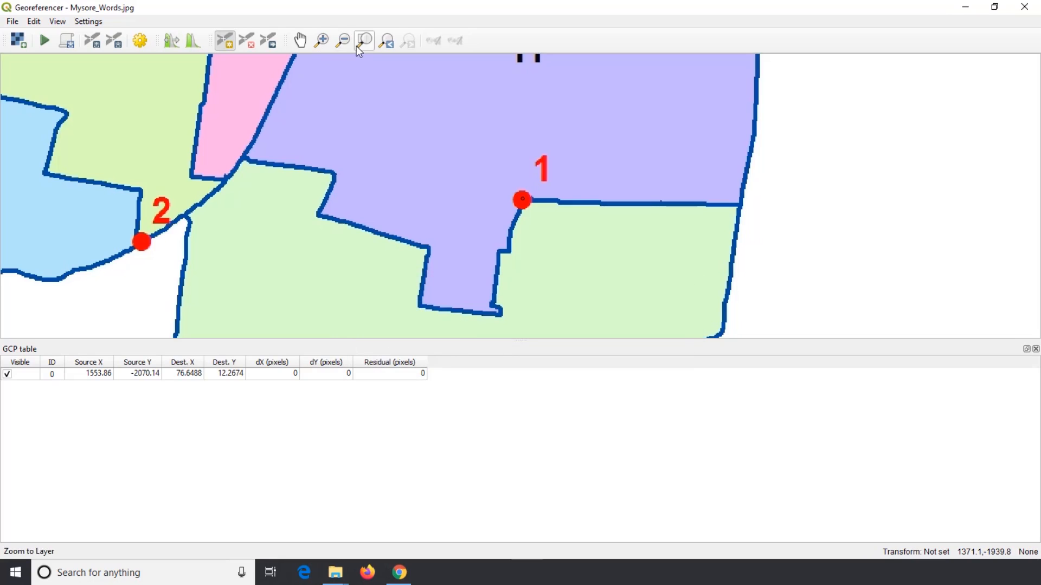
Add a control point on the red dot of GCP 12 with map coordinates X 76.666959208 and Y 12.347802222
left_click(362, 43)
left_click(321, 41)
left_click_drag(549, 74, 568, 96)
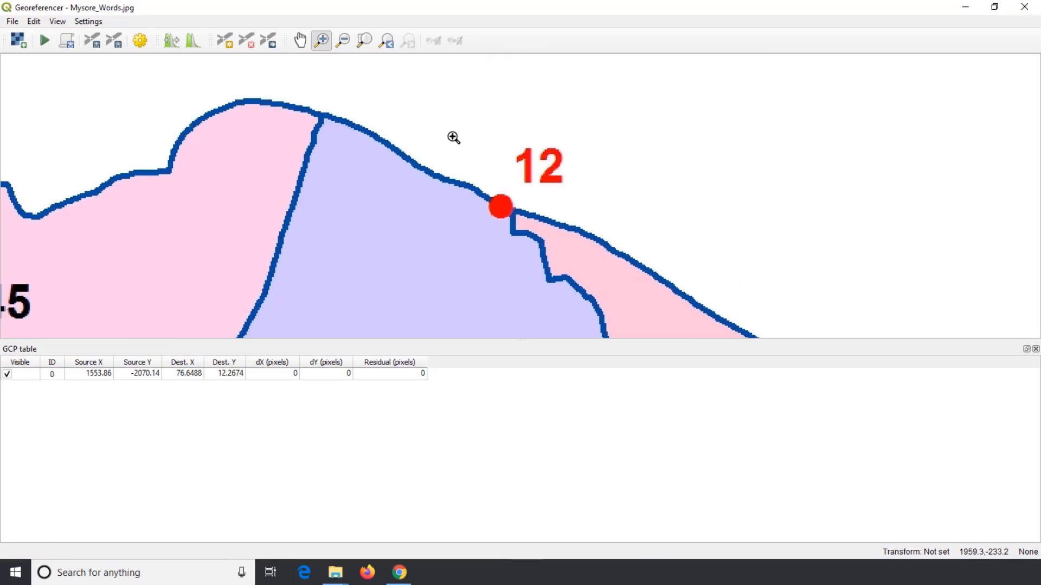
left_click(224, 41)
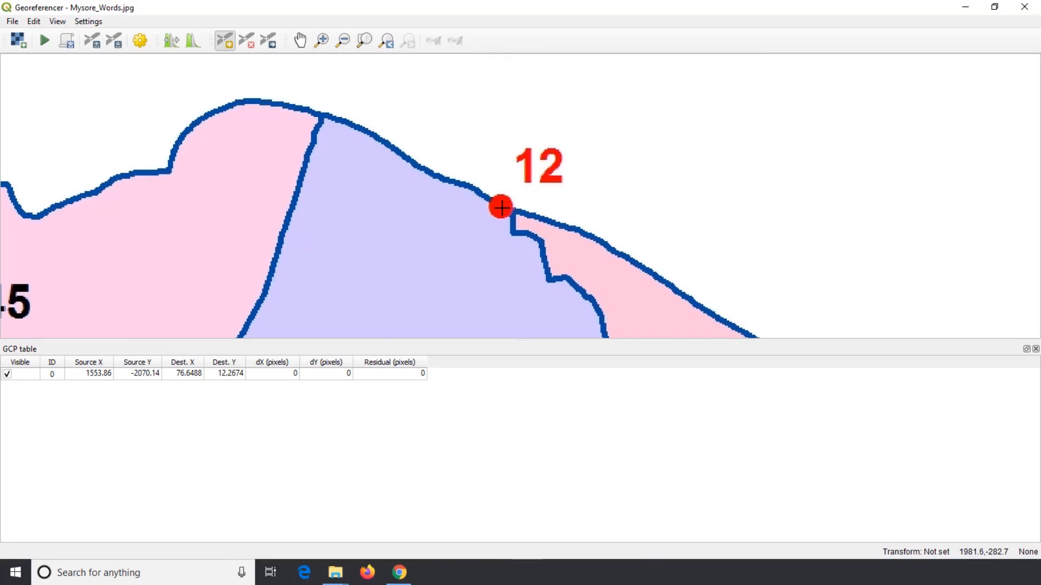
left_click(501, 207)
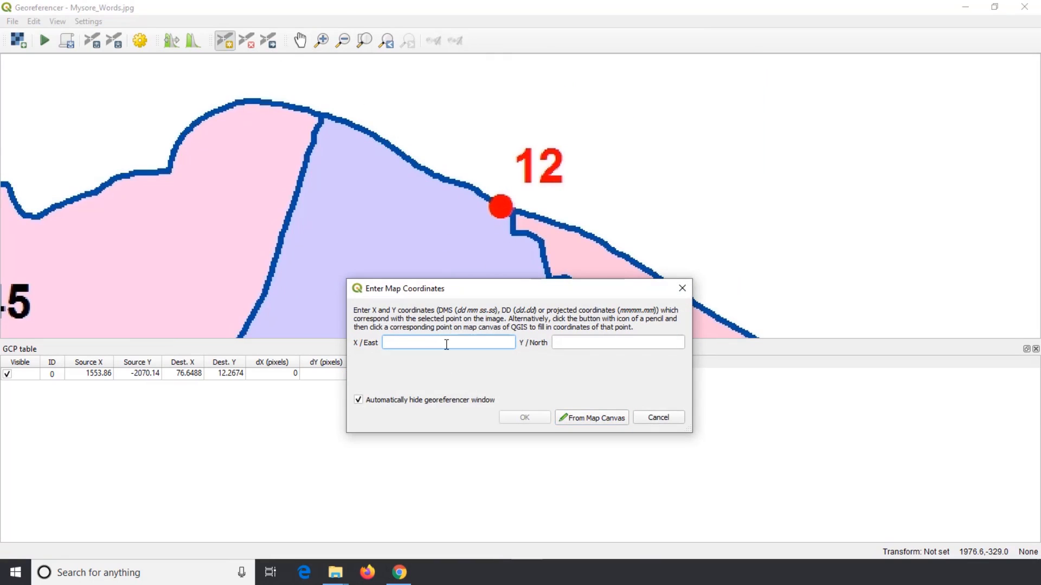
type("76.666959208")
key("Tab")
type("12.34")
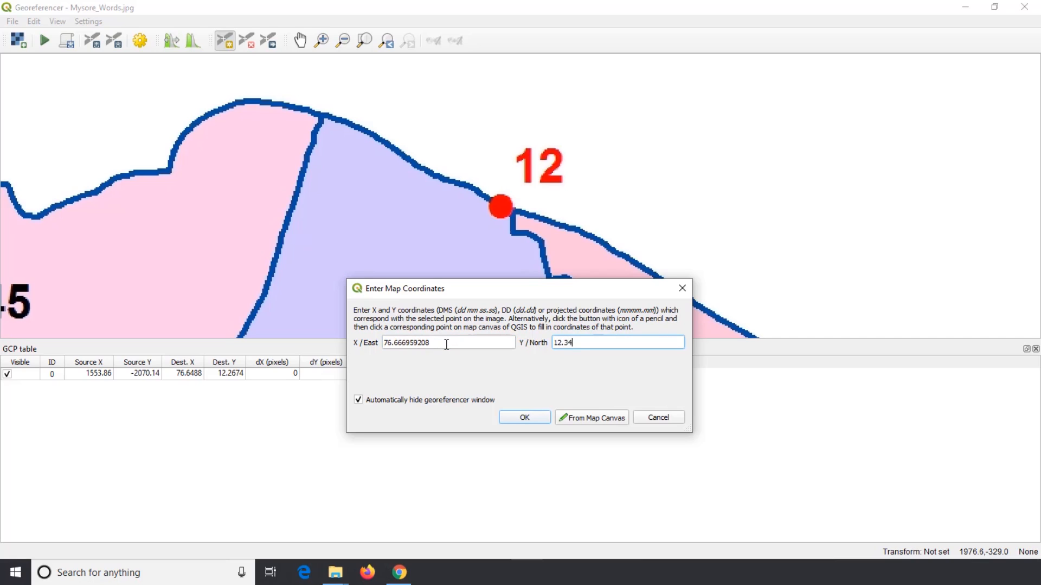
type("7802222")
key("Return")
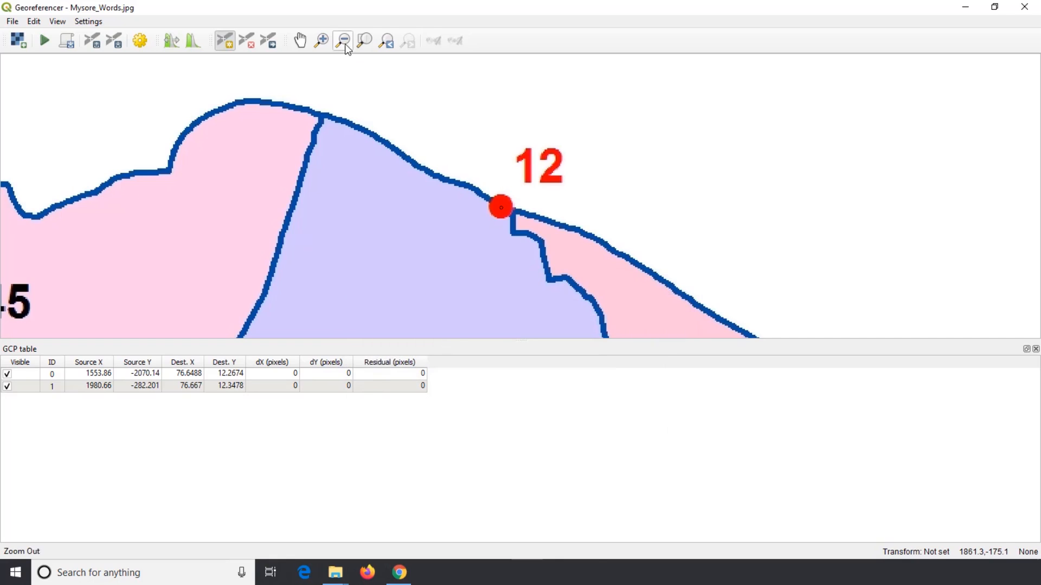
Add a control point on the red dot of GCP 8 with map coordinates X 76.692116262 and Y 12.305623314
left_click(365, 43)
left_click(322, 41)
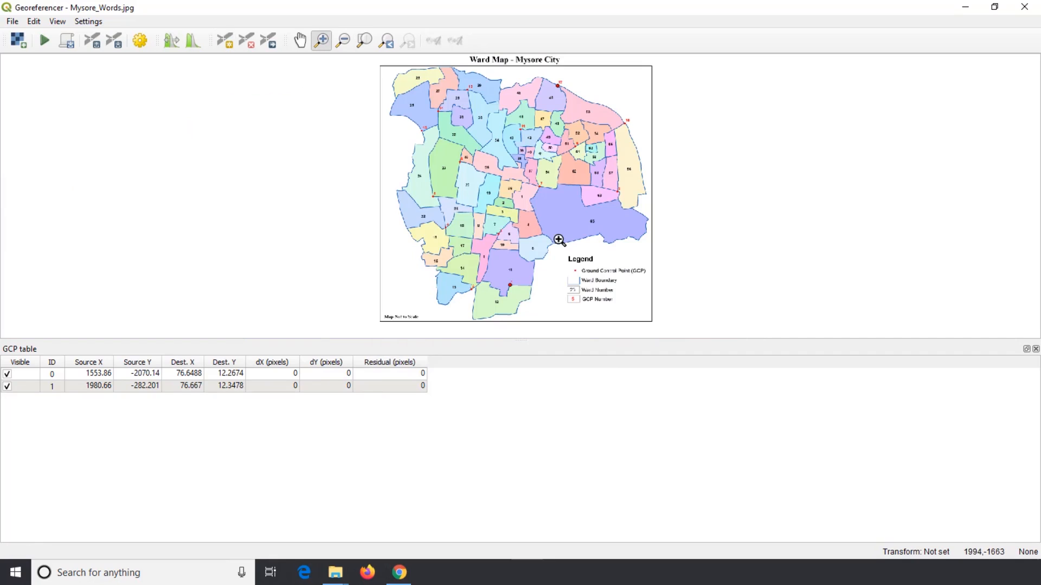
left_click_drag(584, 182, 639, 223)
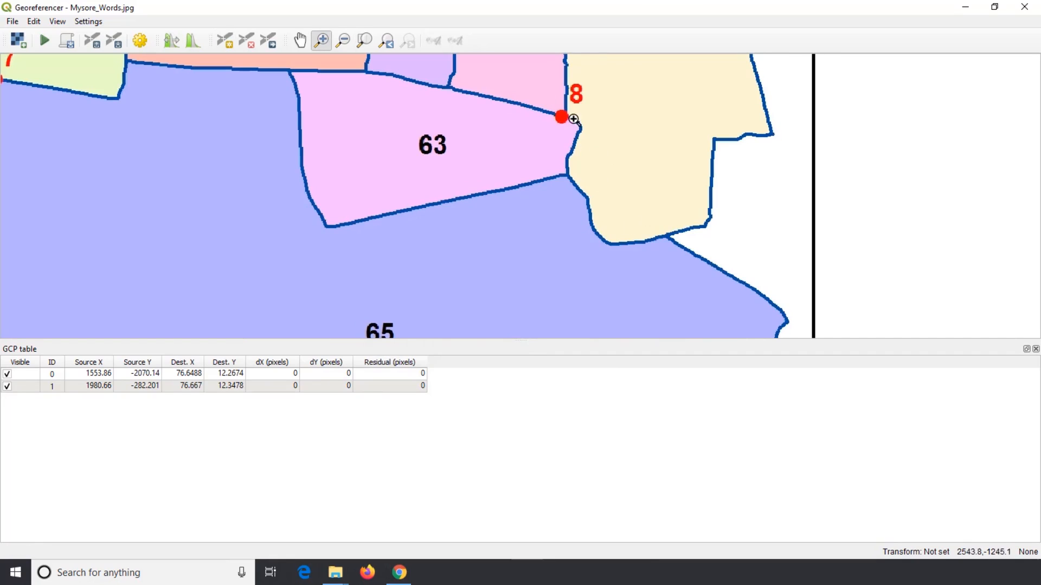
left_click_drag(522, 70, 633, 174)
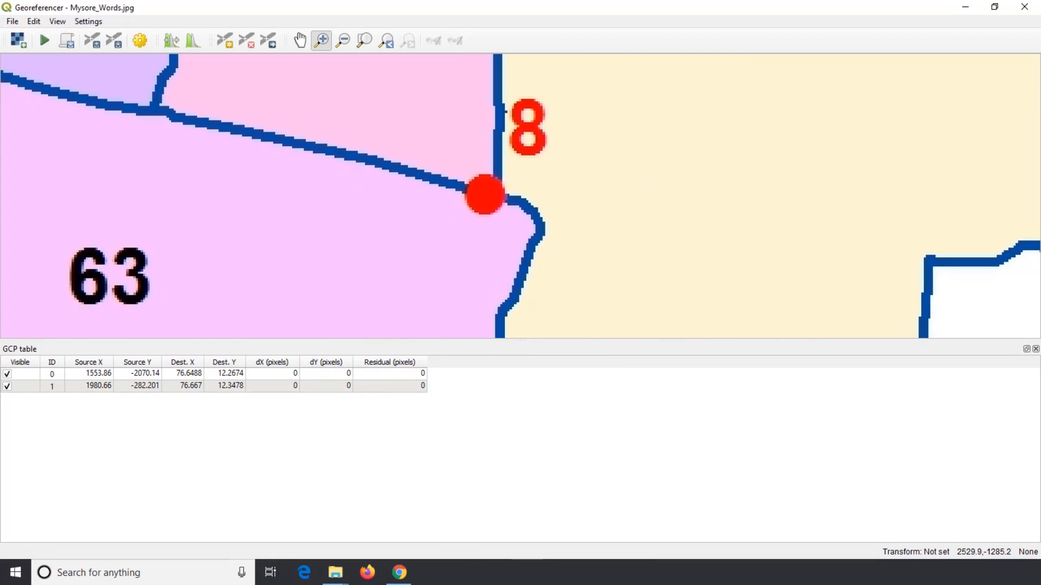
left_click(225, 40)
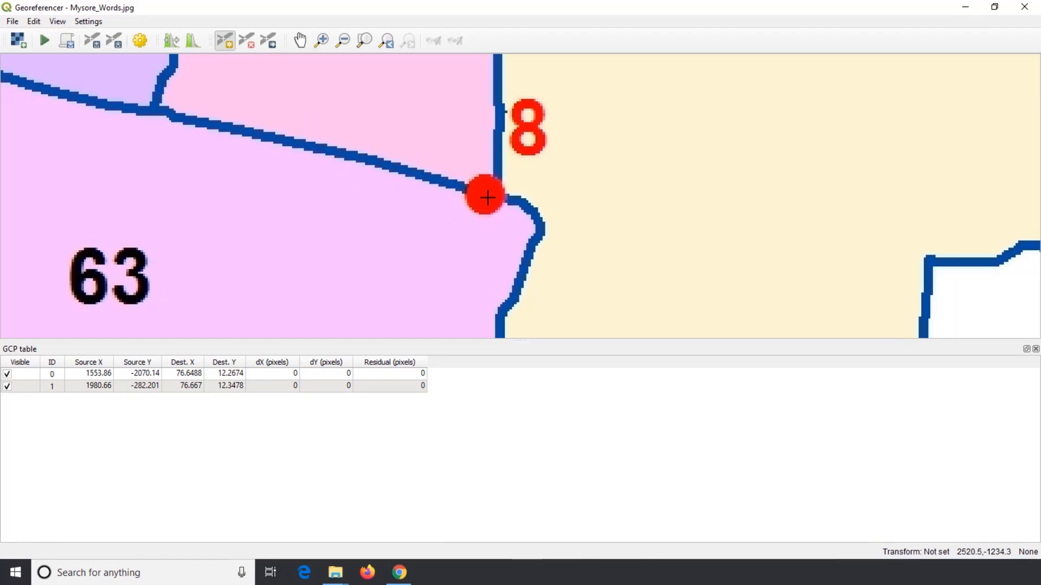
left_click(483, 193)
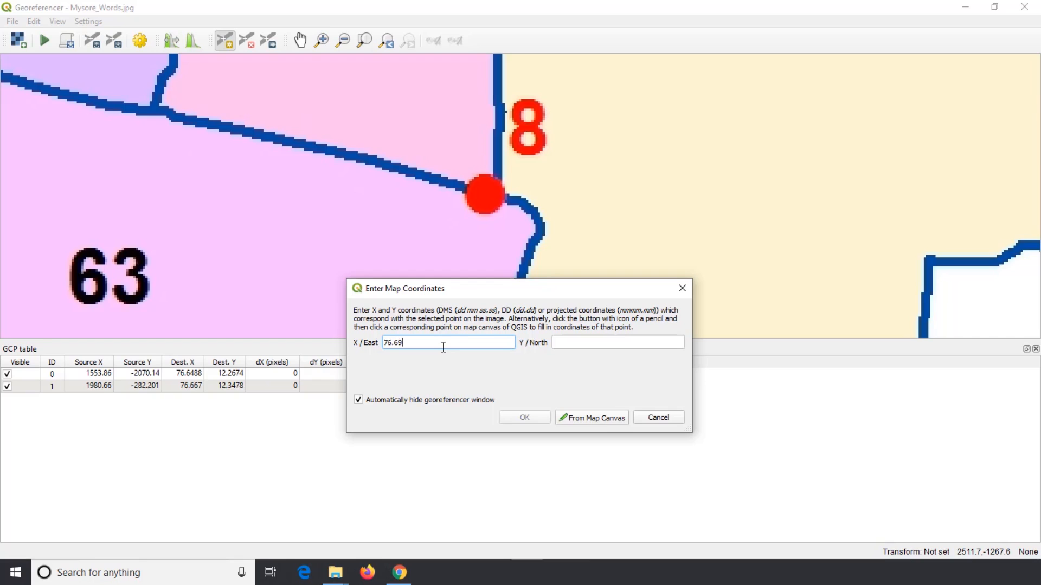
type("6262")
key("Tab")
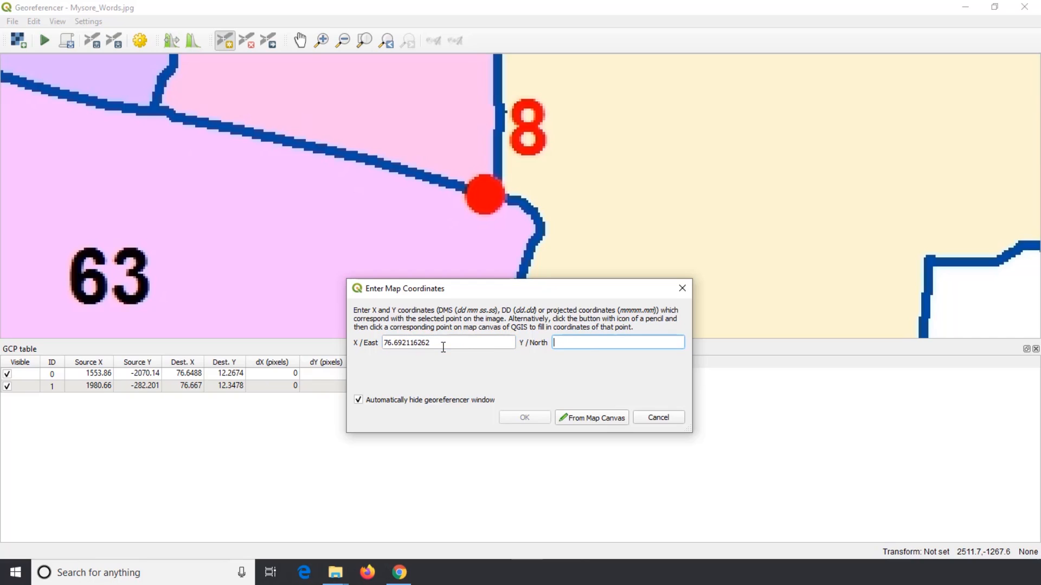
type("12.305623314")
key("Return")
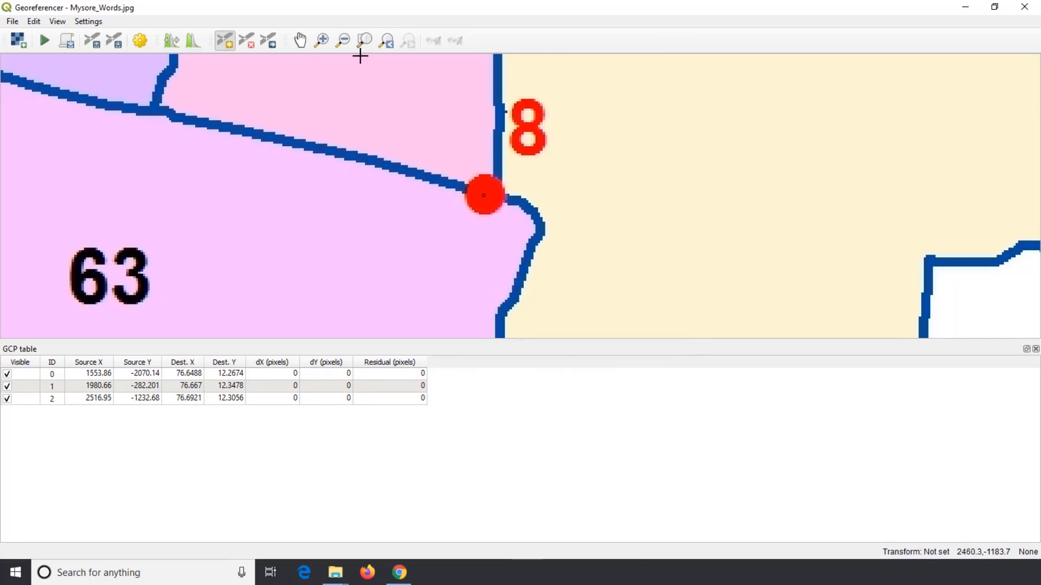
Add a control point on the red dot of GCP 15 with map coordinates X 76.611912984 and Y 12.3287
left_click(364, 41)
left_click(321, 40)
left_click_drag(402, 109, 450, 145)
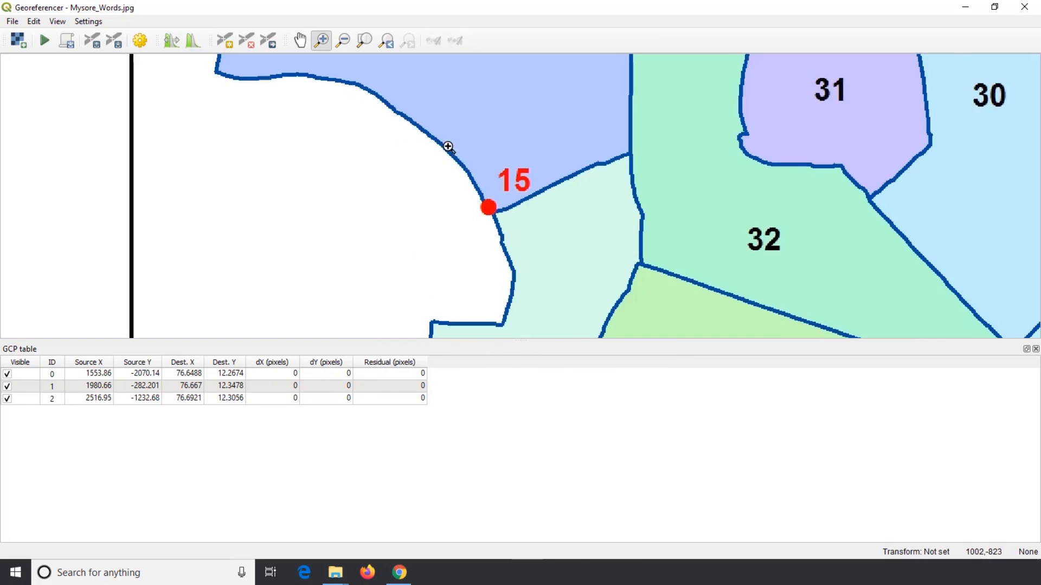
left_click(224, 41)
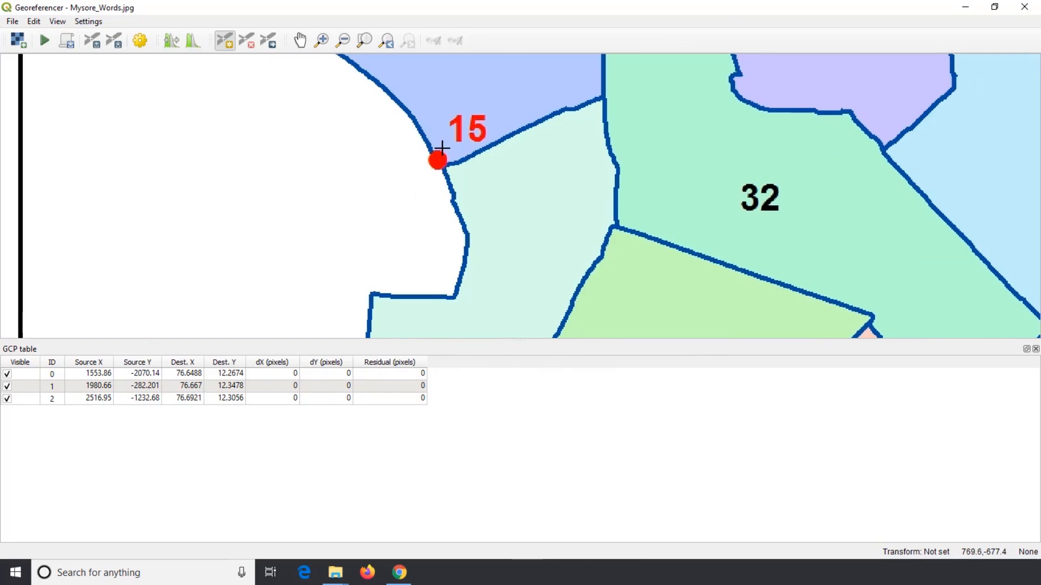
left_click(437, 159)
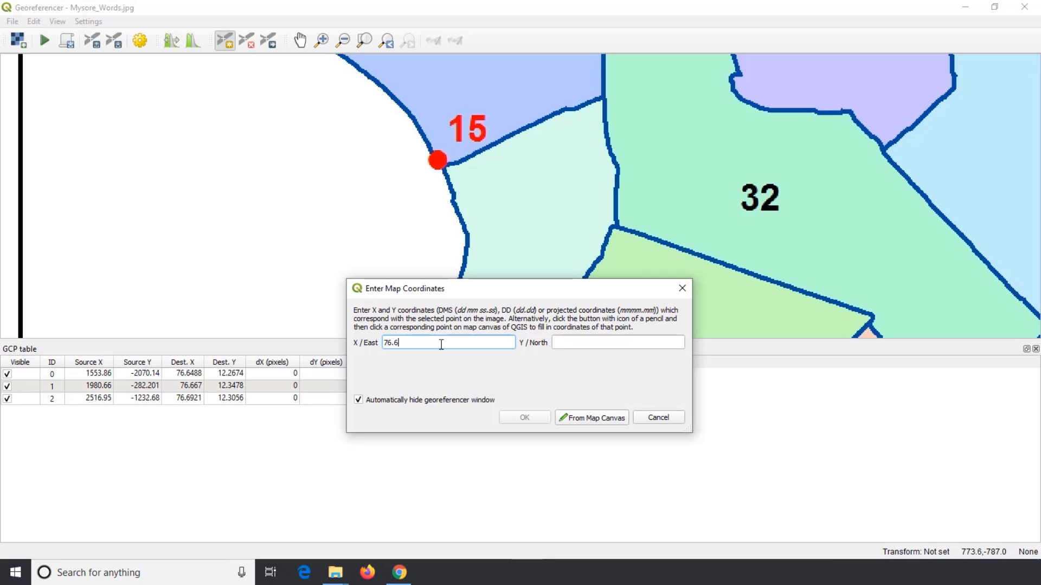
type("76.611912984")
key("Tab")
type("12")
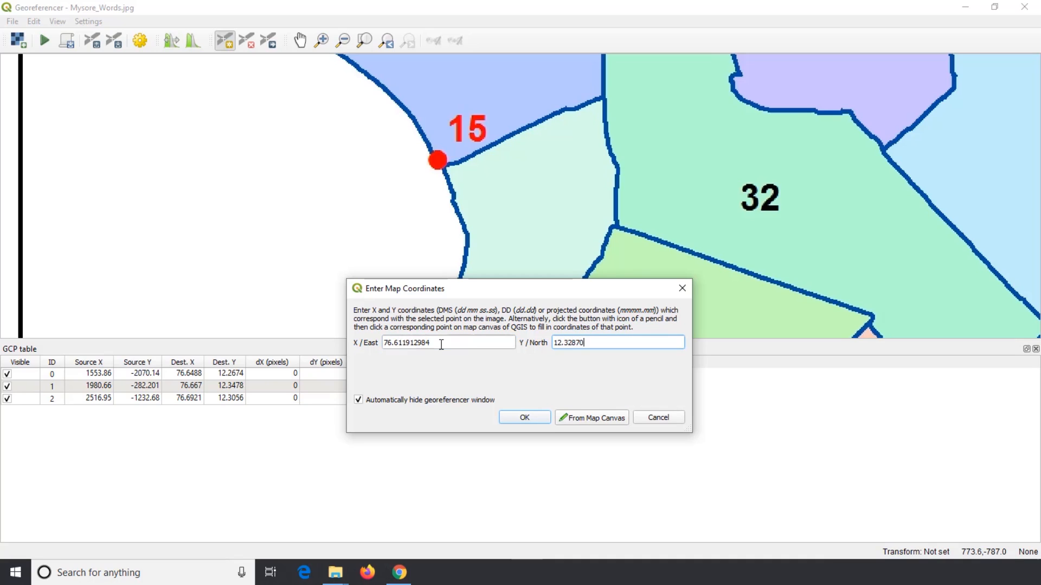
key("Return")
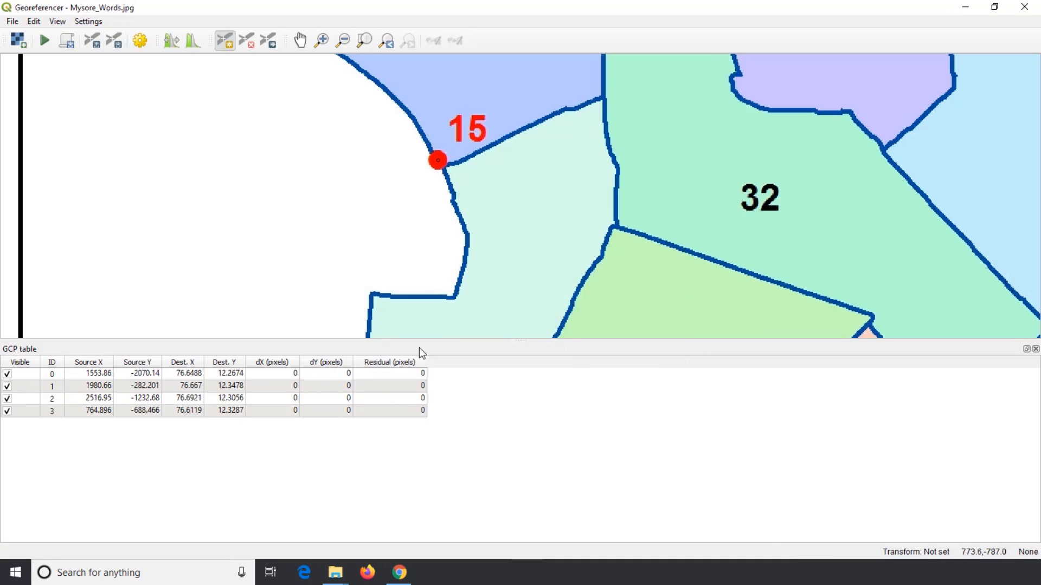
Add a control point on the red dot of GCP 2 with map coordinates X 76.6332 and Y 12.2654
left_click(364, 39)
left_click(322, 40)
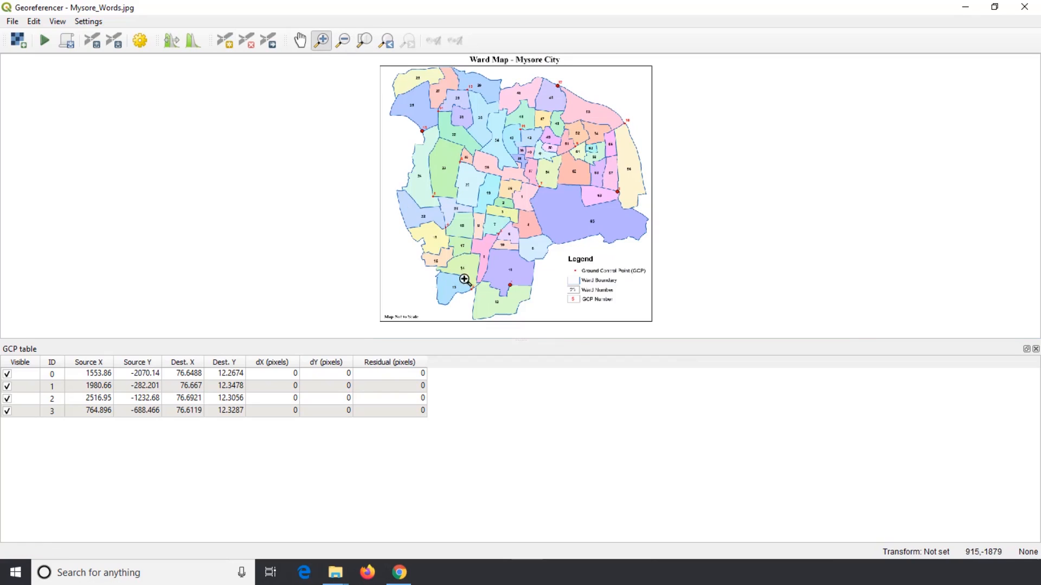
left_click_drag(460, 266, 489, 297)
left_click(225, 40)
left_click(491, 270)
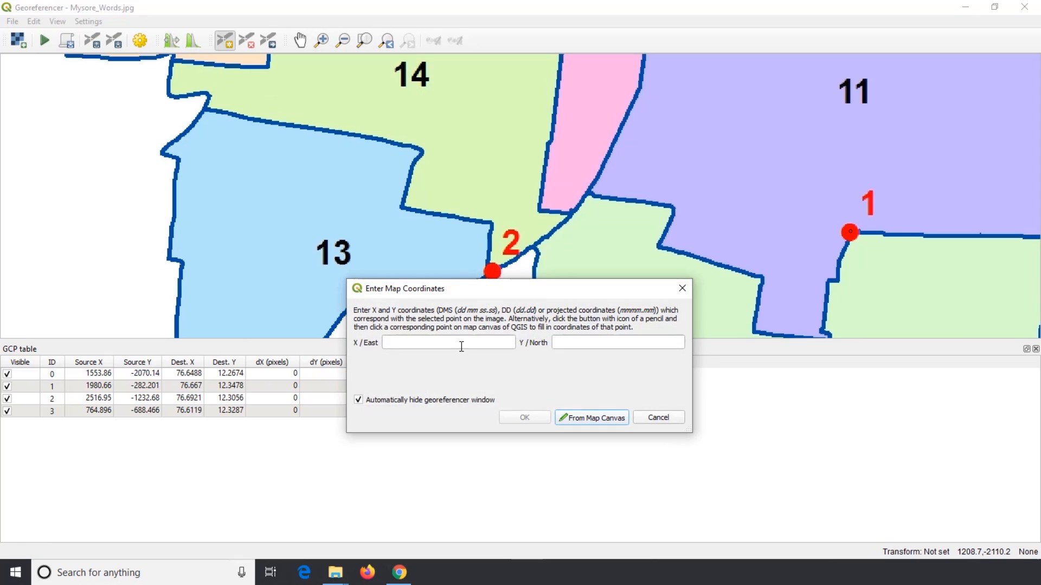
type("76.63317282")
key("Tab")
type("12.265412")
key("Return")
Add a control point on the red dot of GCP 4 with map coordinates X 76.6224 and Y 12.2901
left_click(365, 40)
left_click(321, 41)
left_click_drag(437, 216, 460, 230)
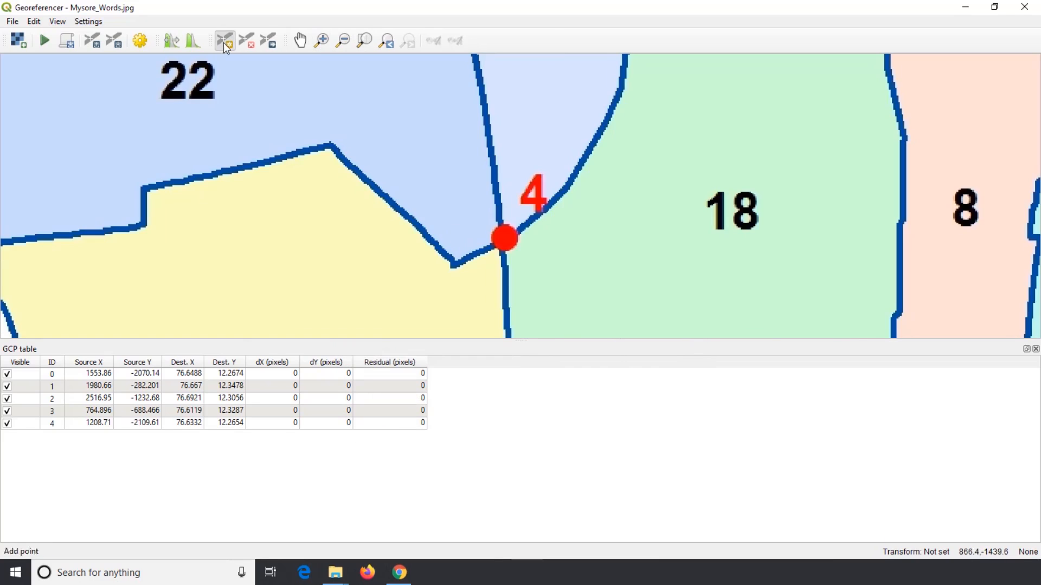
left_click(225, 40)
left_click(505, 239)
type("76.62238574")
key("Tab")
type("12.2901")
key("Return")
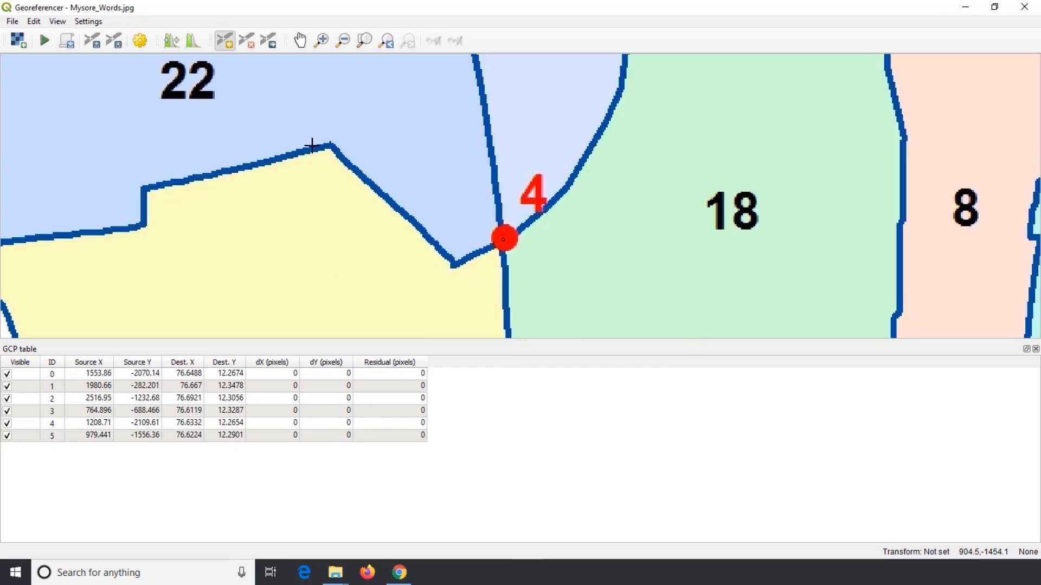
Add a control point on the red dot of GCP 5 with map coordinates X 76.6169 and Y 12.3023
left_click(364, 40)
left_click(320, 40)
left_click_drag(424, 178, 450, 211)
left_click(225, 40)
left_click(442, 192)
type("76.6")
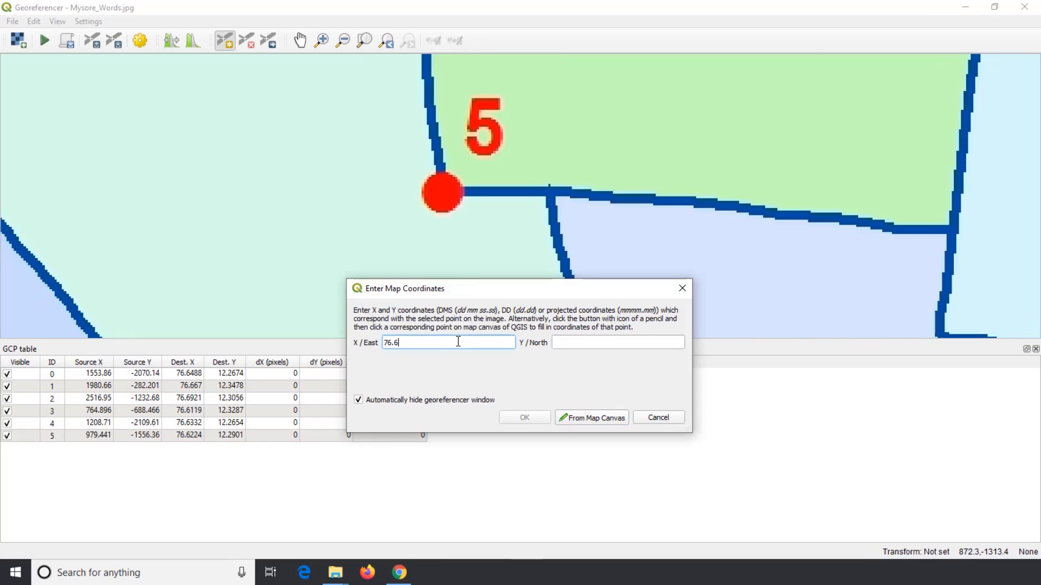
type("16882196")
key("Tab")
type("12.302345678")
key("Return")
Add a control point on the red dot of GCP 3 with map coordinates X 76.644052212 and Y 12.2878
left_click(364, 40)
left_click(321, 40)
left_click_drag(489, 213, 521, 242)
left_click(225, 39)
left_click(459, 249)
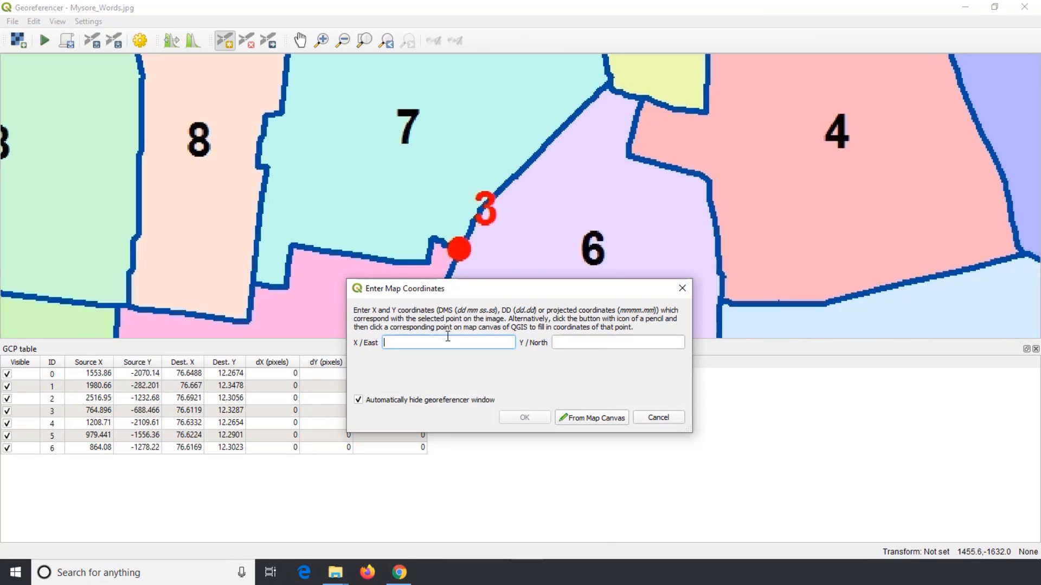
type("76.644090212")
key("Tab")
type("12.28783778")
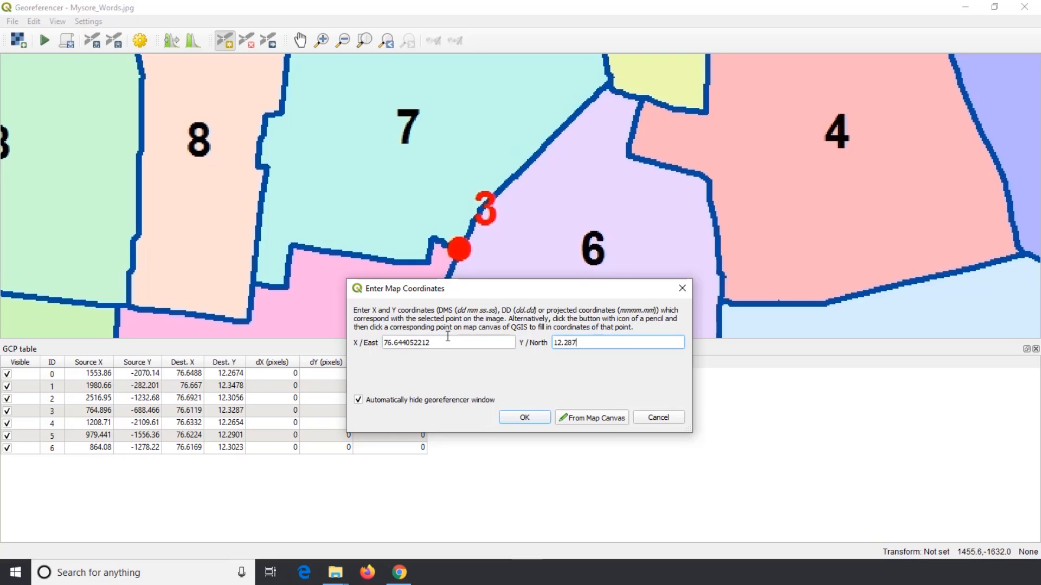
key("Return")
Add a control point on the red dot of GCP 6 with map coordinates X 76.6277 and Y 12.3165
left_click(365, 40)
left_click(325, 43)
left_click_drag(449, 153, 479, 175)
left_click(225, 40)
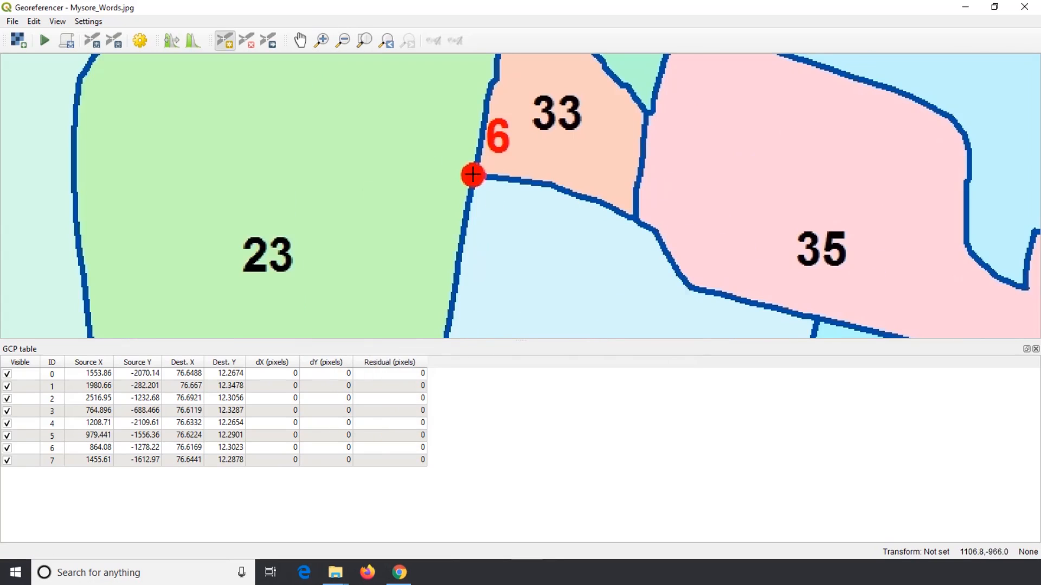
left_click(472, 175)
left_click(439, 344)
type("76.6276669375")
key("Tab")
type("12.31649012")
key("Return")
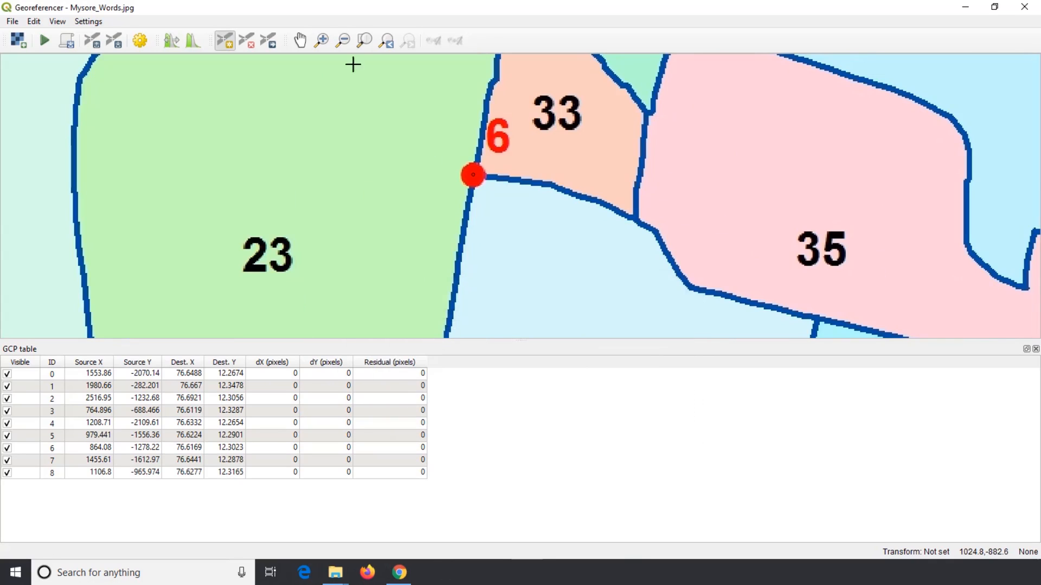
Add a control point on the red dot of GCP 14 with map coordinates X 76.6185 and Y 12.3366
left_click(364, 40)
left_click(323, 42)
left_click_drag(431, 106, 456, 119)
left_click(223, 44)
left_click(427, 222)
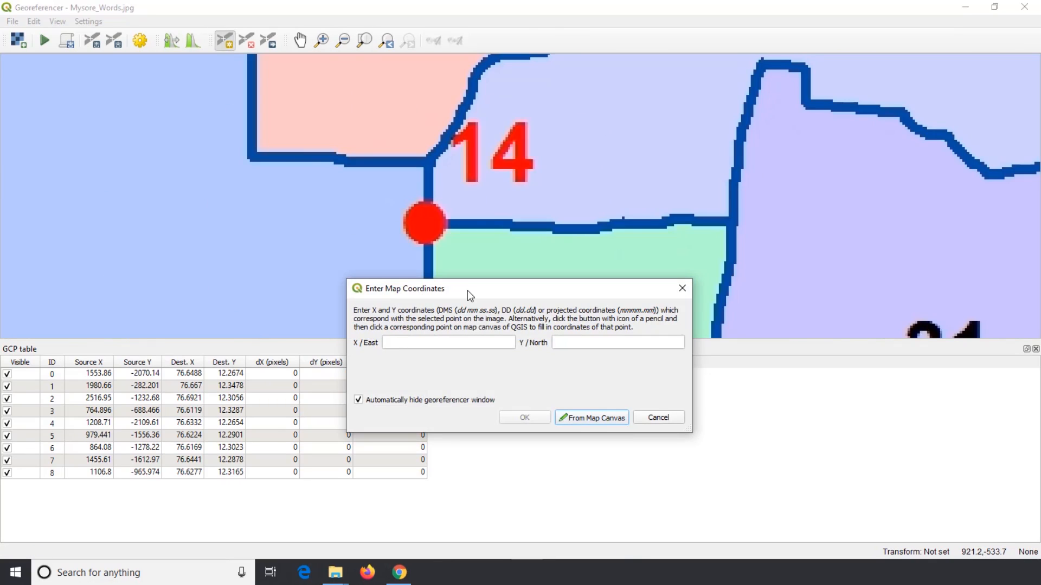
left_click(448, 342)
type("76.618523934")
key("Tab")
type("12")
key("Return")
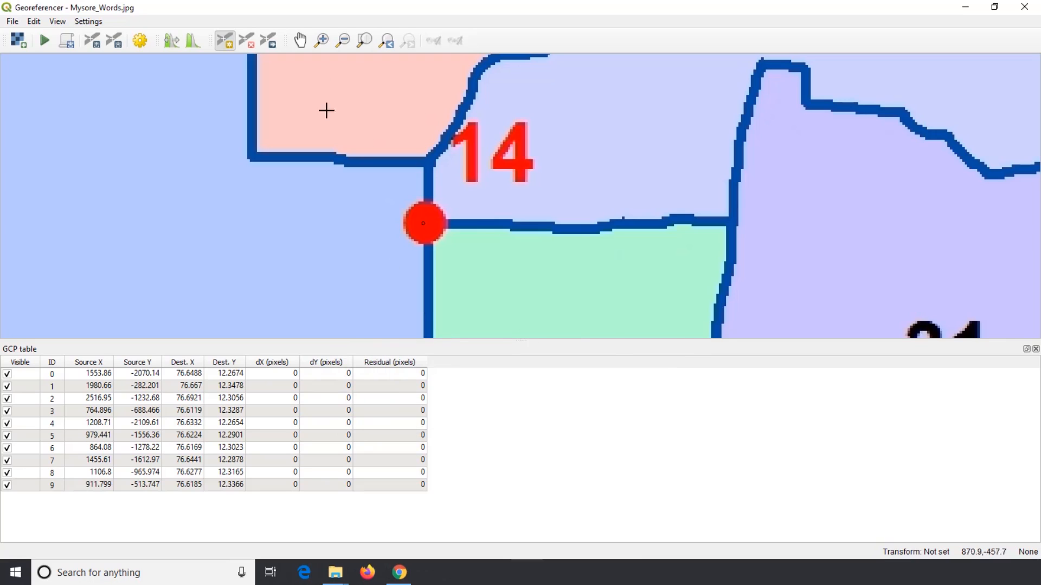
Add a control point on the red dot of GCP 13 with map coordinates X 76.630331570 and Y 12.3455
left_click(364, 40)
left_click(323, 41)
left_click_drag(432, 86, 527, 119)
left_click(225, 41)
left_click(417, 142)
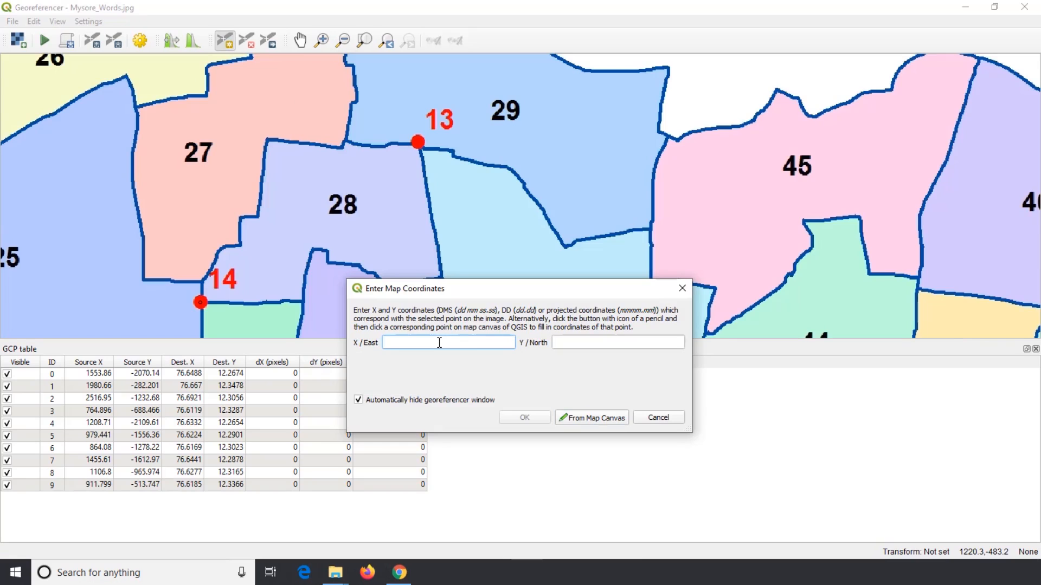
left_click(439, 343)
type("76.630323079")
key("Tab")
type("12.3455")
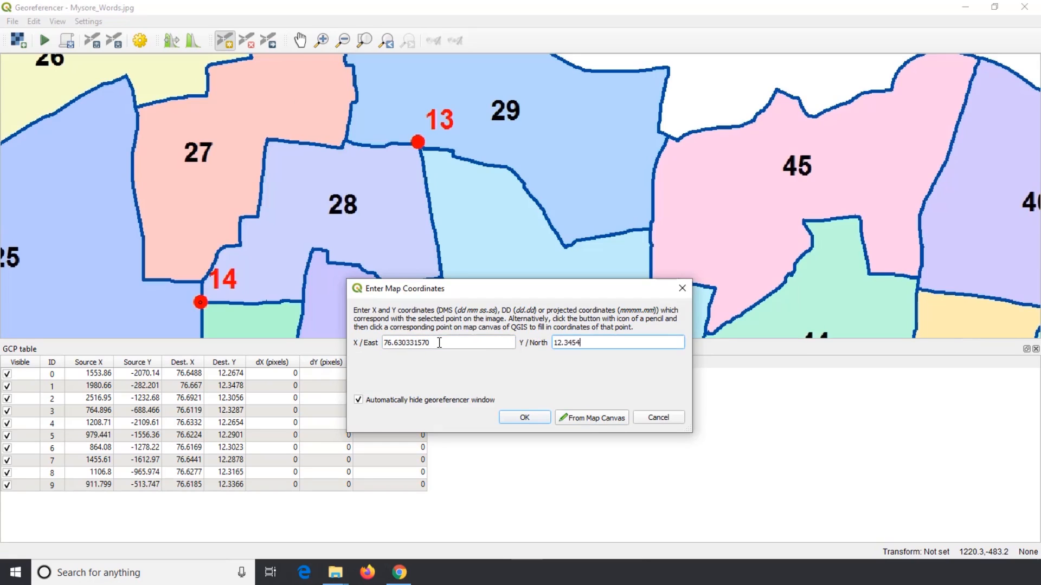
key("Return")
Add a control point on the red dot of GCP 11 with map coordinates X 76.652195657 and Y 12.33
left_click(300, 40)
left_click_drag(673, 156, 615, 292)
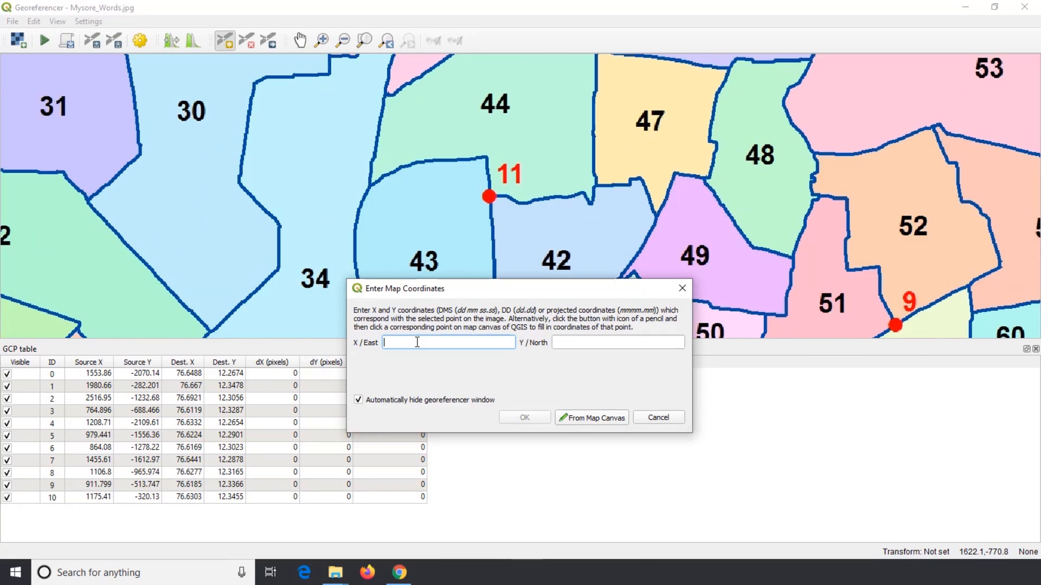
type("2195657")
key("Tab")
type("12.32999")
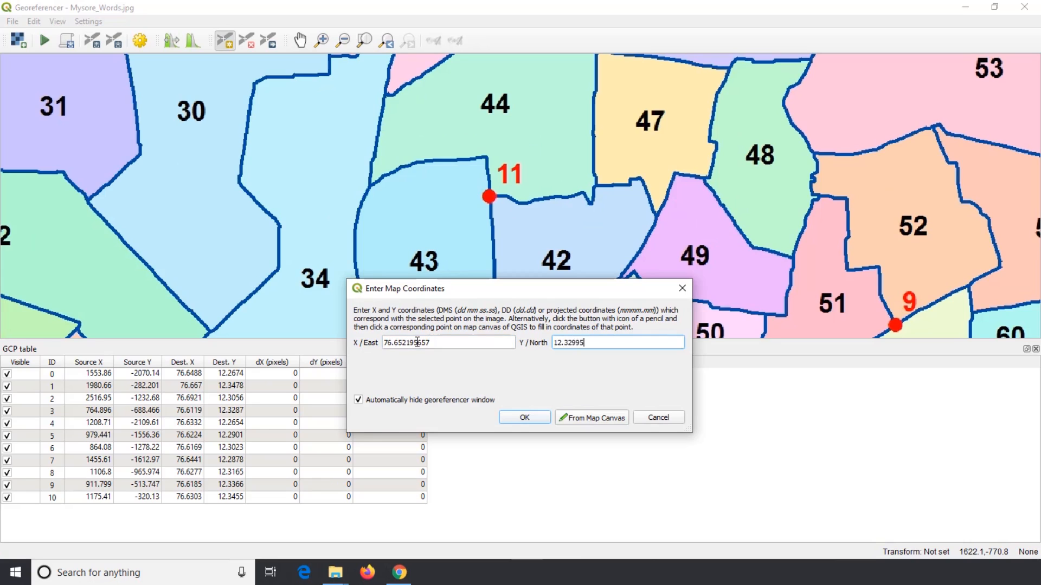
key("Return")
Add a control point on the red dot of GCP 9 with map coordinates X 76.6747 and Y 12.3233
left_click(300, 40)
left_click_drag(664, 169, 348, 70)
left_click(225, 40)
left_click(579, 226)
type("76.6746")
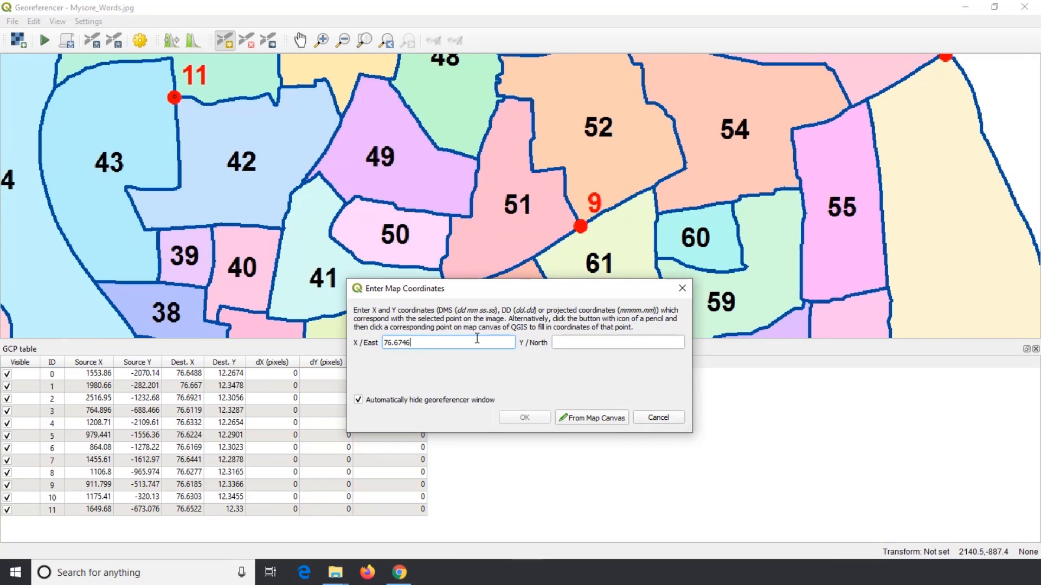
key("Tab")
type("12.32334018")
key("Return")
Add a control point on the red dot of GCP 7 with map coordinates X 76.6603 and Y 12.3071
left_click(299, 41)
left_click_drag(667, 260, 525, 77)
left_click_drag(237, 264, 560, 87)
left_click(225, 40)
left_click(496, 162)
type("76.660330959")
key("Tab")
type("12.307149")
key("Return")
Add a control point on the red dot of GCP 10 with map coordinates X 76.694648762 and Y 12.33298
left_click(365, 40)
left_click(321, 40)
left_click_drag(607, 106, 651, 145)
key("ctrl+a")
left_click(482, 180)
type("76.694")
key("Tab")
type("12.332966103")
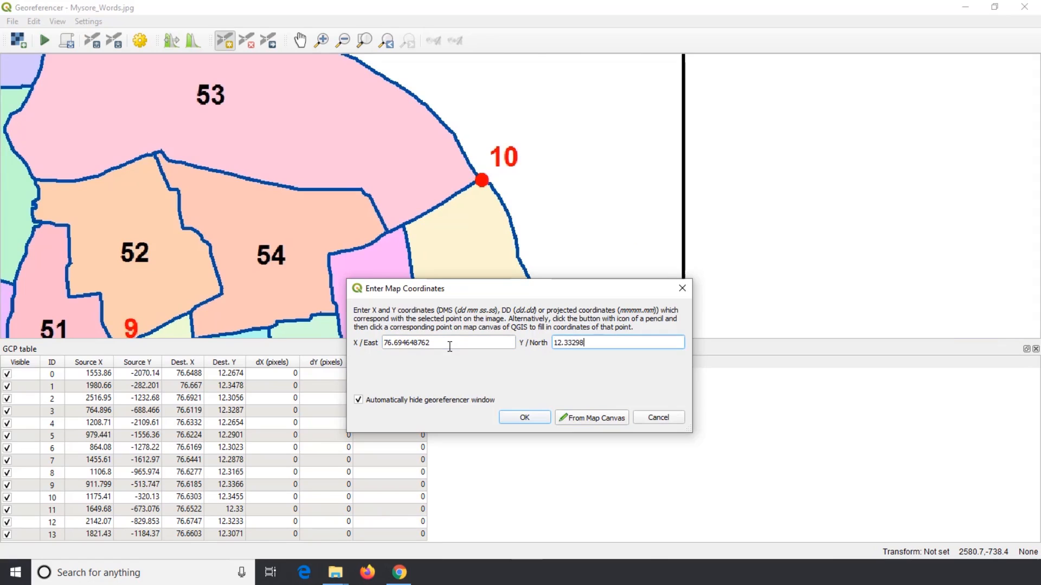
left_click(520, 418)
left_click(365, 41)
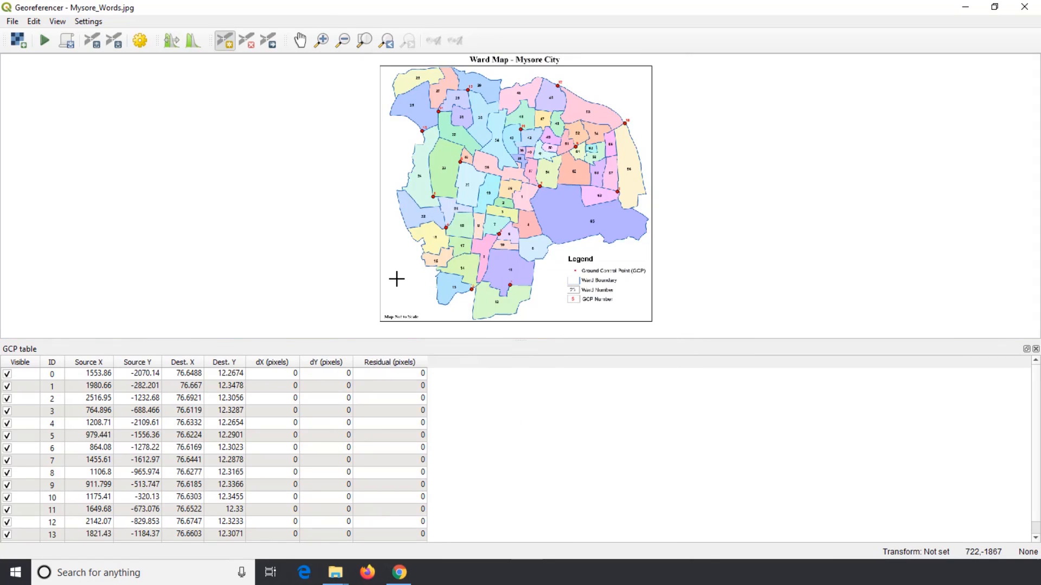
In the georeferencer's transformation settings, choose EPSG:4326 - WGS 84 as the target SRS
left_click(89, 22)
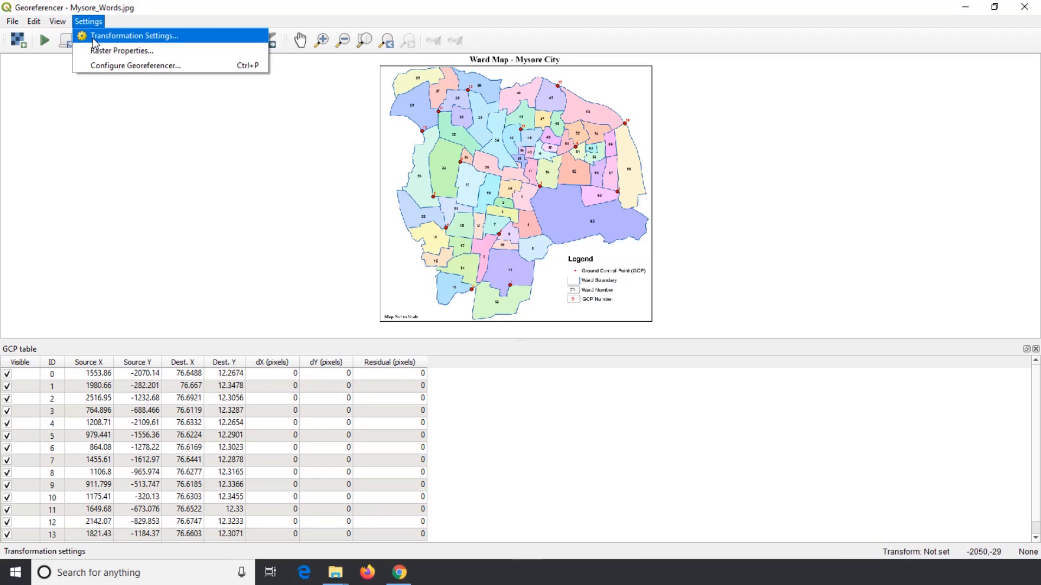
left_click(110, 22)
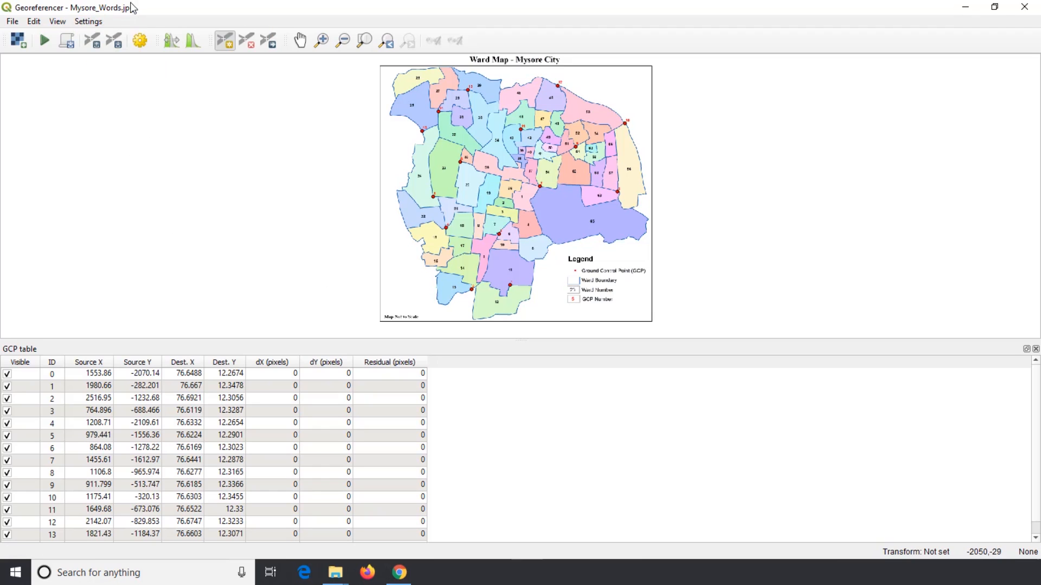
left_click(139, 42)
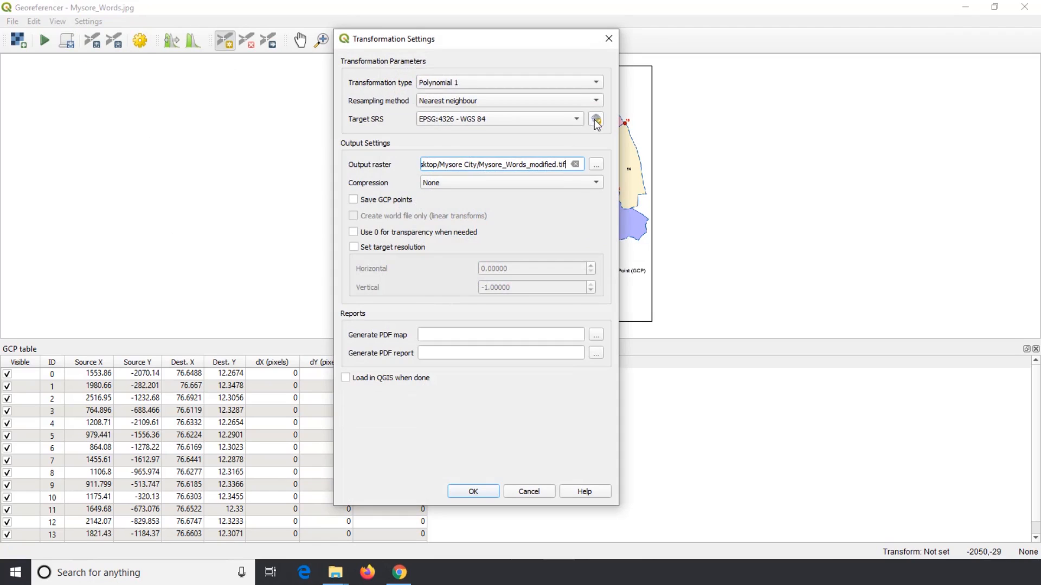
left_click(596, 119)
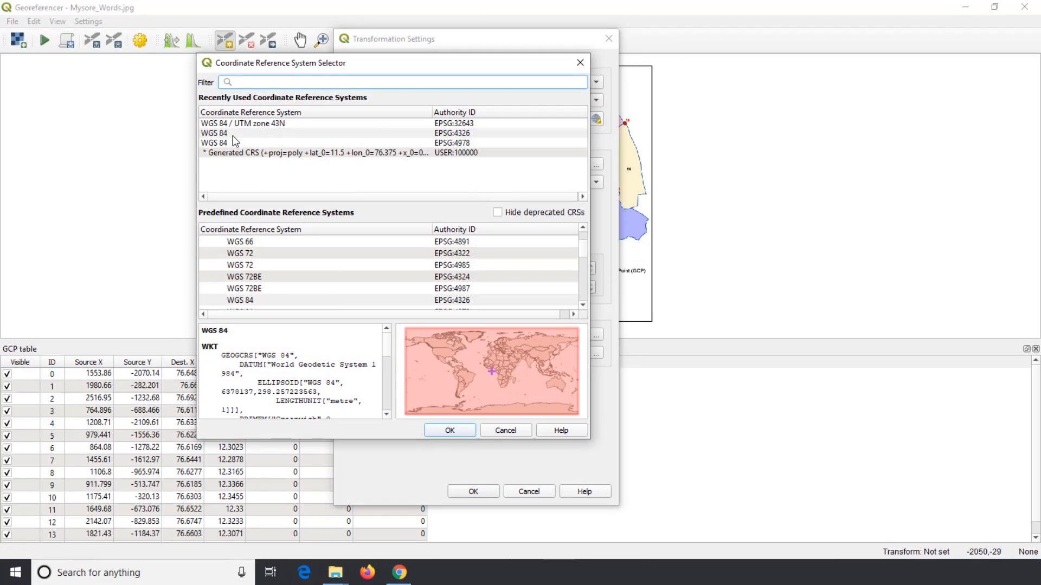
left_click(233, 135)
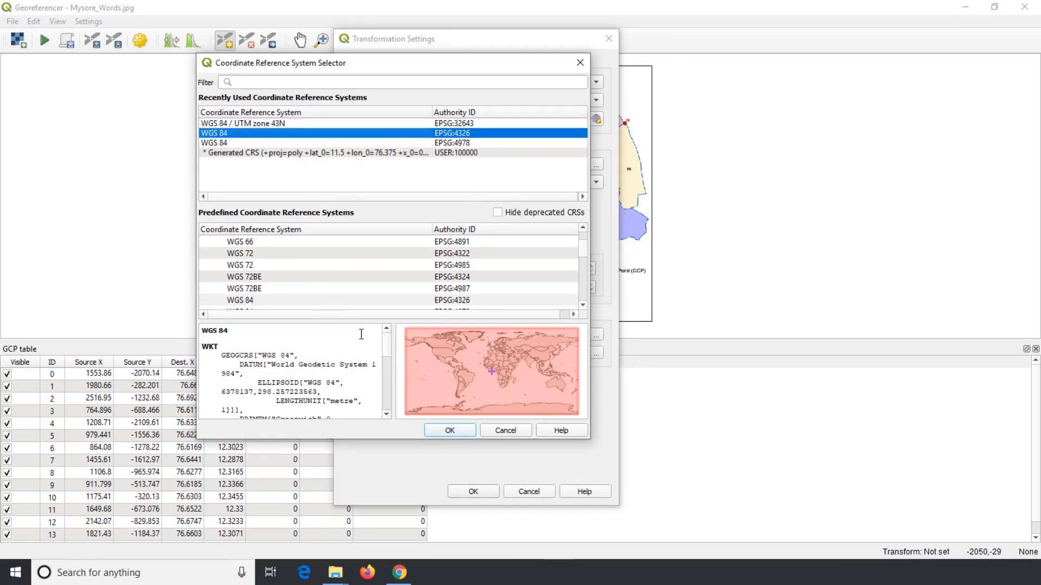
left_click(450, 431)
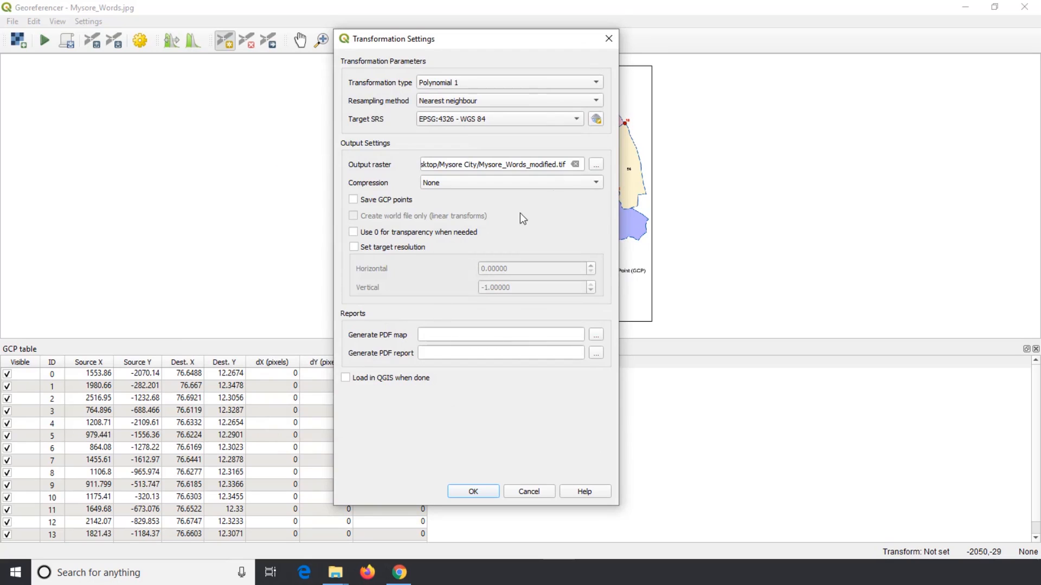
Set the output raster to Georef_Image.tif in the Mysore City folder and apply the Polynomial 1 transformation settings
left_click(594, 165)
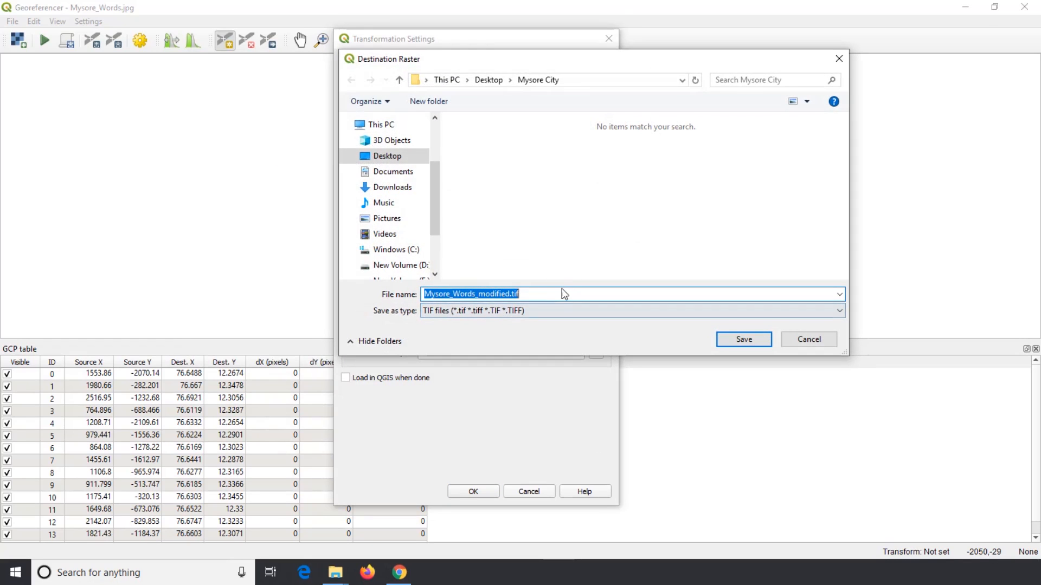
type("Georef_Image")
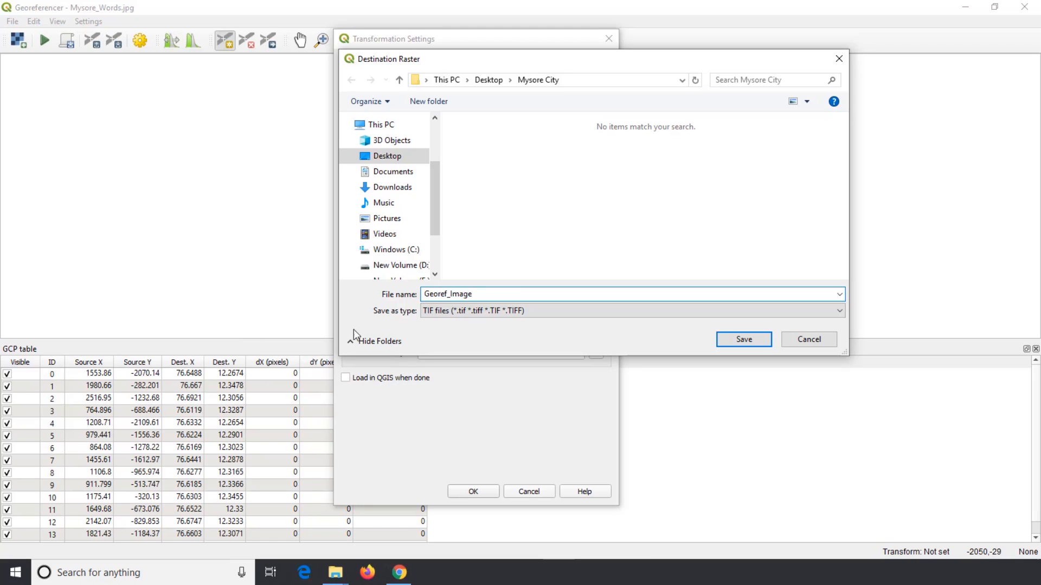
left_click(721, 339)
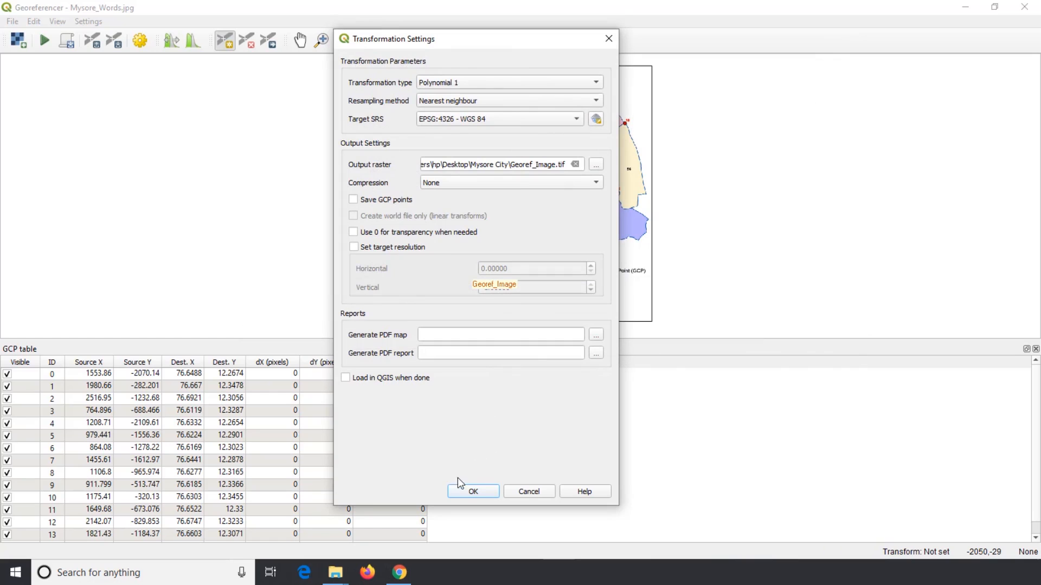
left_click(471, 490)
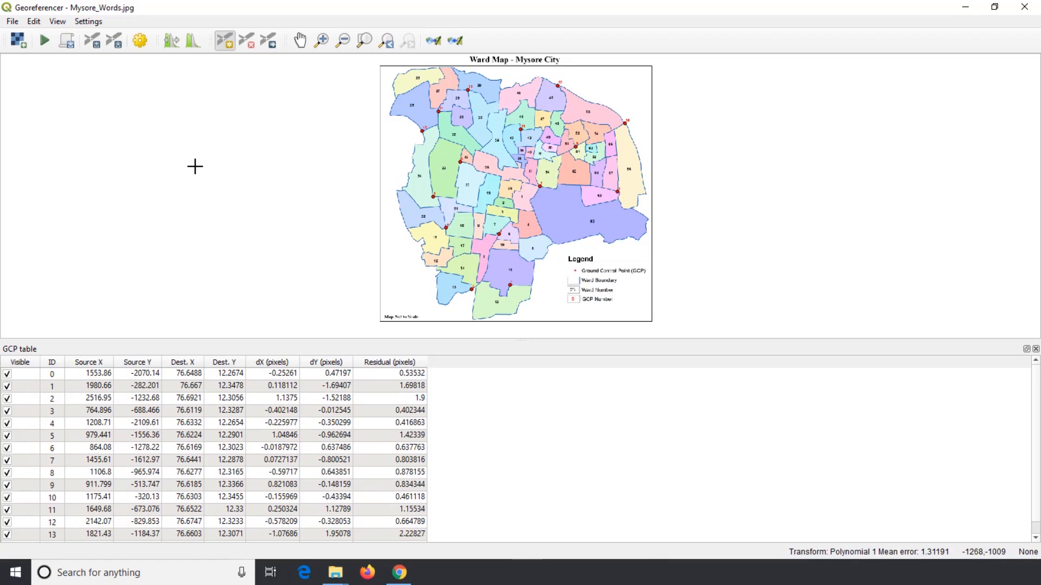
Run the georeferencing of the ward map and close the georeferencer, discarding the GCP points
left_click(12, 21)
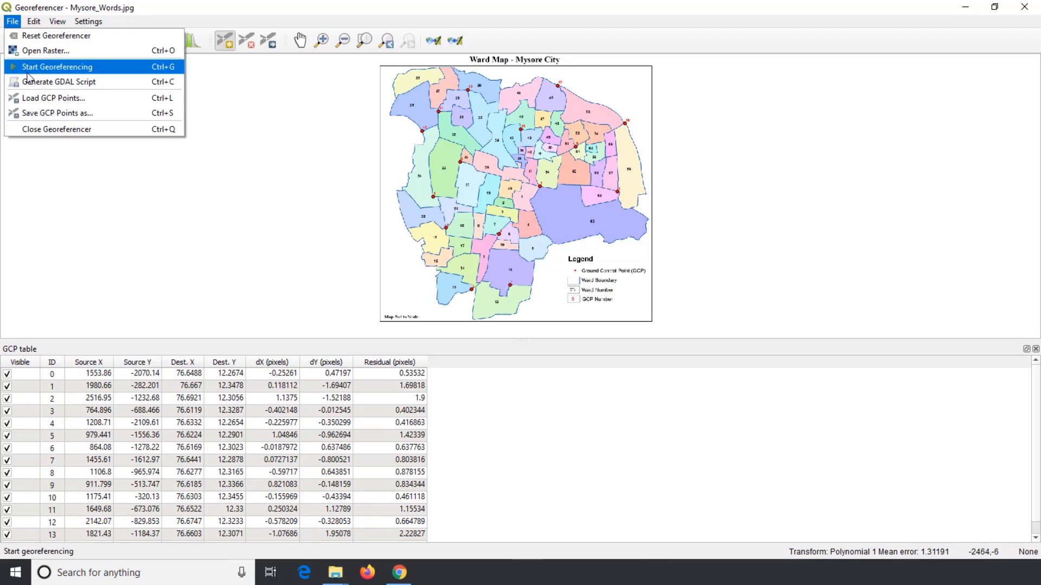
left_click(53, 72)
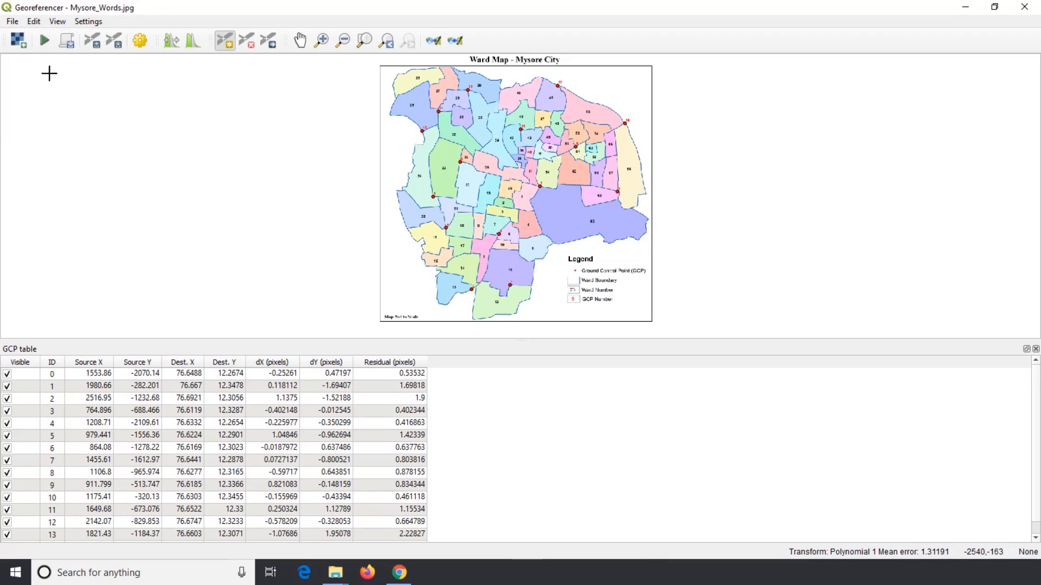
left_click(45, 41)
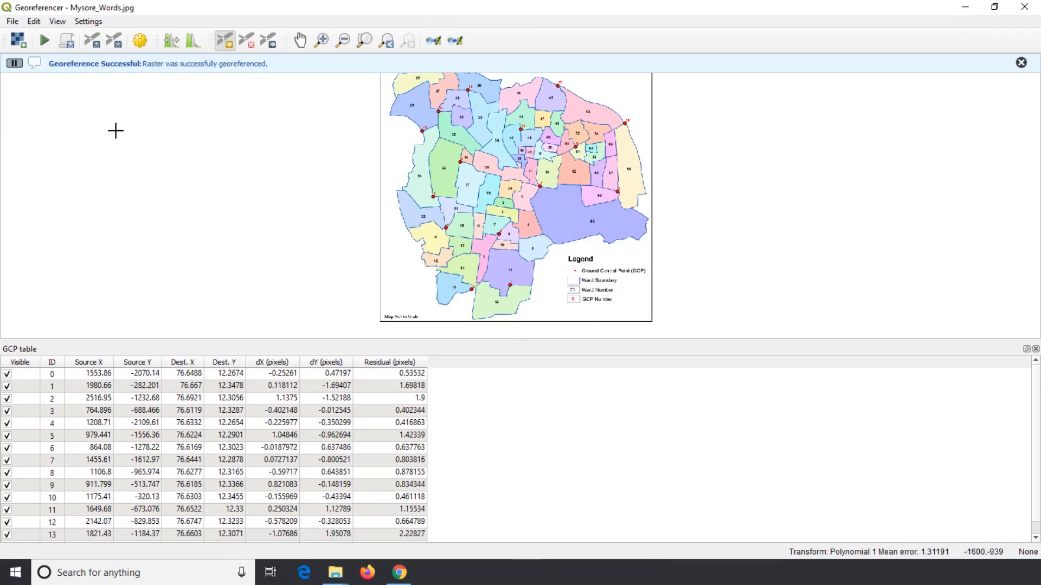
left_click(1024, 7)
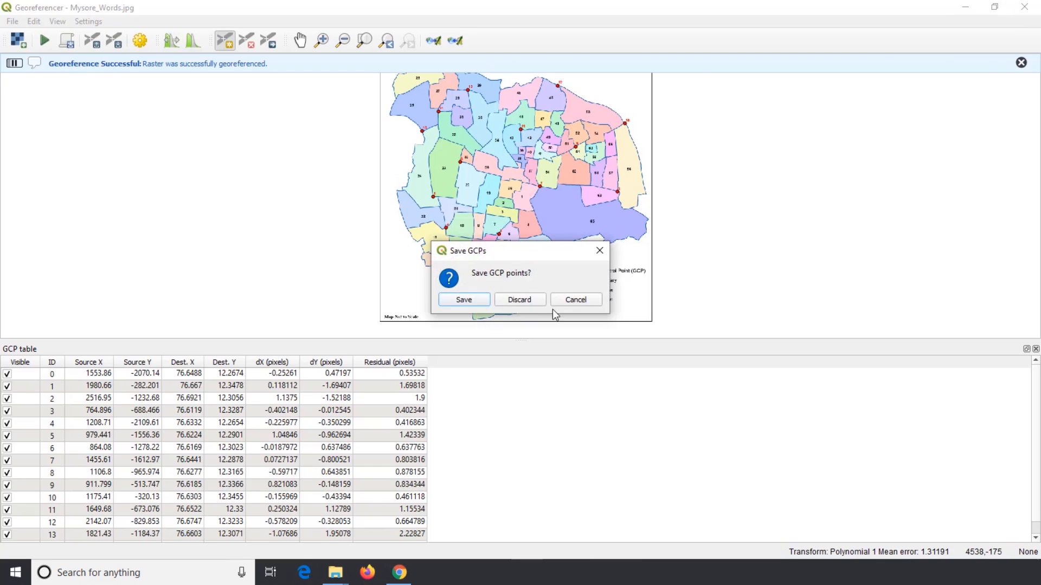
left_click(525, 301)
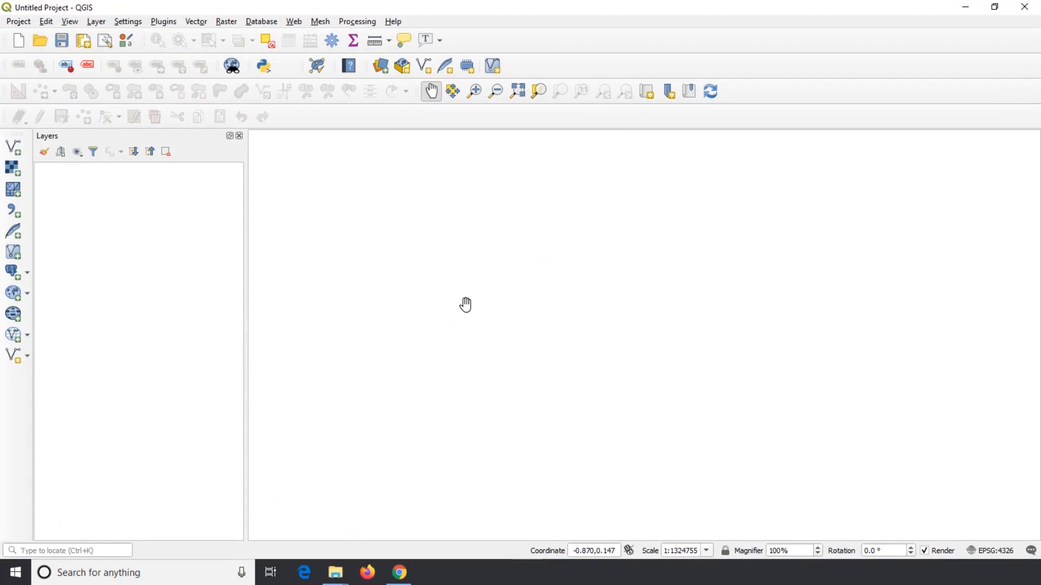
Add Georef_Image.tif from the Mysore City folder to the project as a raster layer
left_click(16, 174)
left_click(776, 206)
left_click(309, 213)
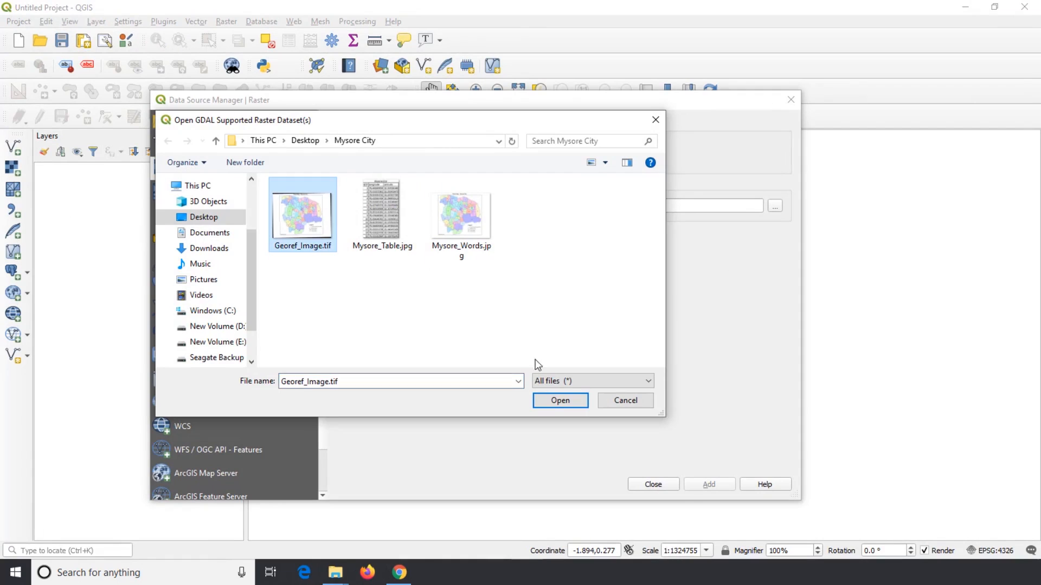
left_click(550, 403)
left_click(683, 485)
left_click(656, 486)
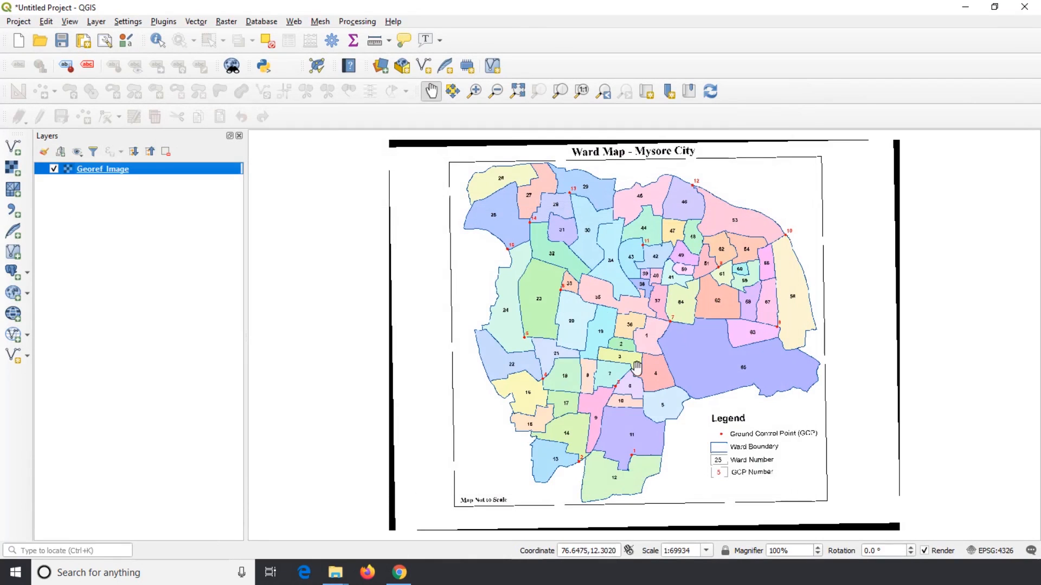
Start exporting the Georef_Image layer as a GeoTIFF named Pro_Image.tif in the Mysore City folder
right_click(129, 172)
mouse_move(244, 347)
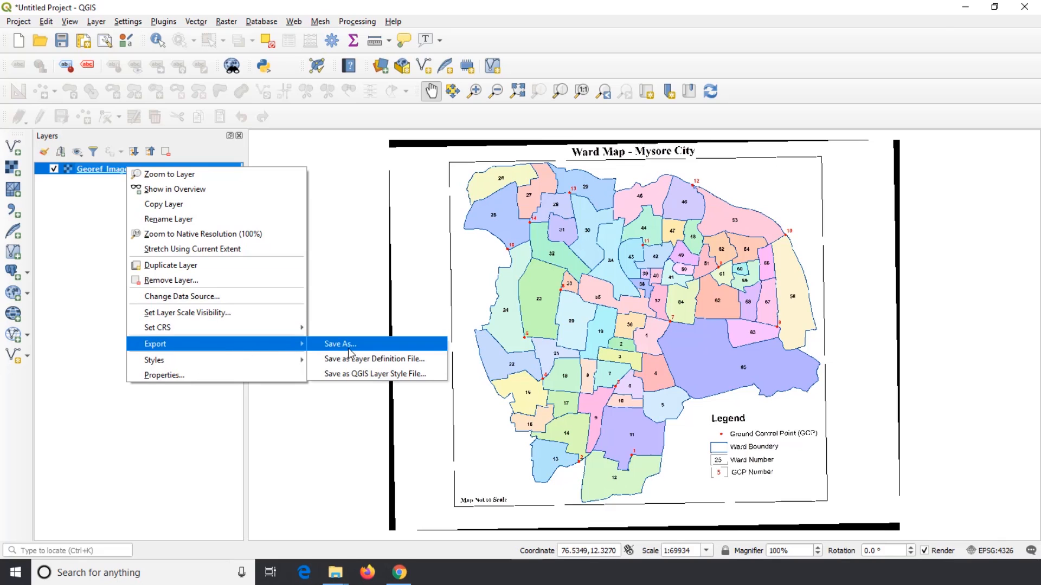
left_click(342, 344)
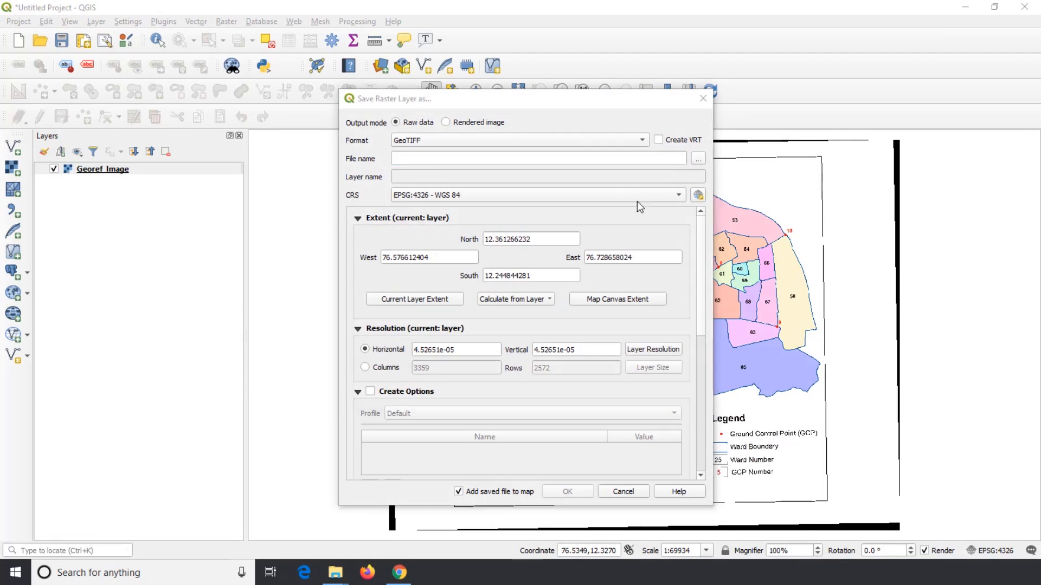
left_click(696, 158)
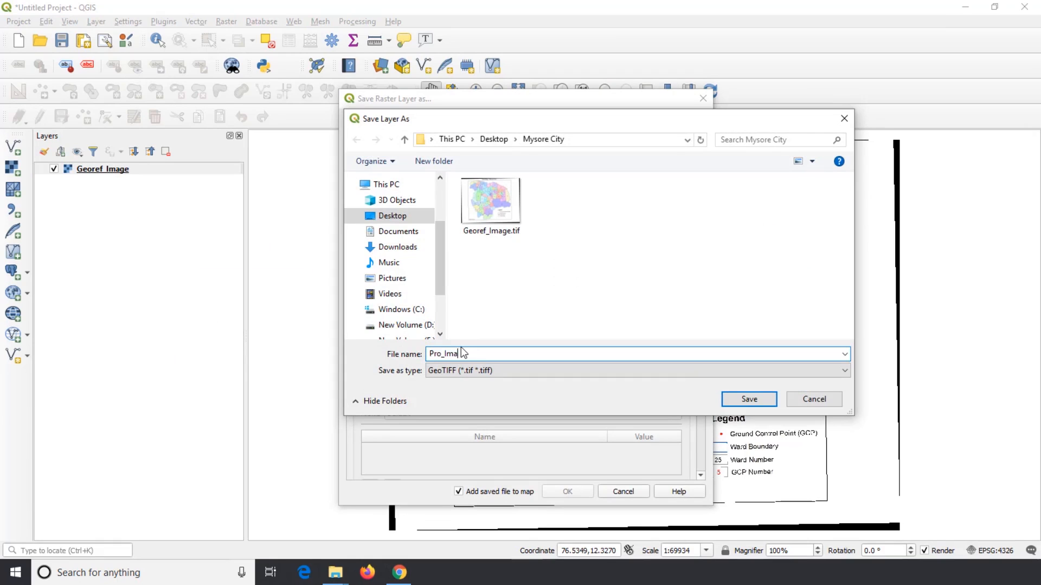
left_click(733, 396)
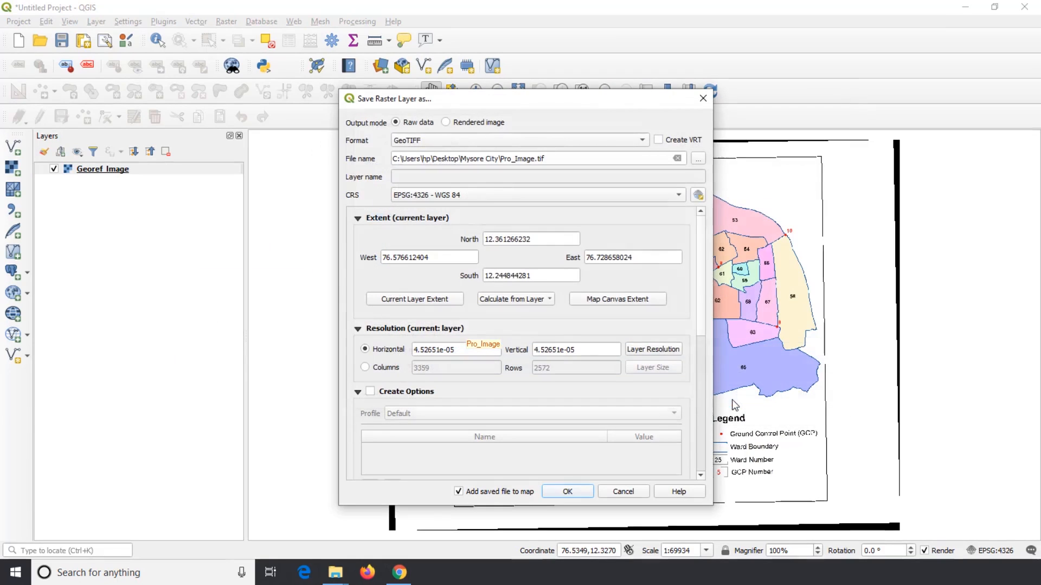
Set the export CRS to EPSG:32643 - WGS 84 / UTM zone 43N and save the raster
left_click(699, 195)
left_click(306, 133)
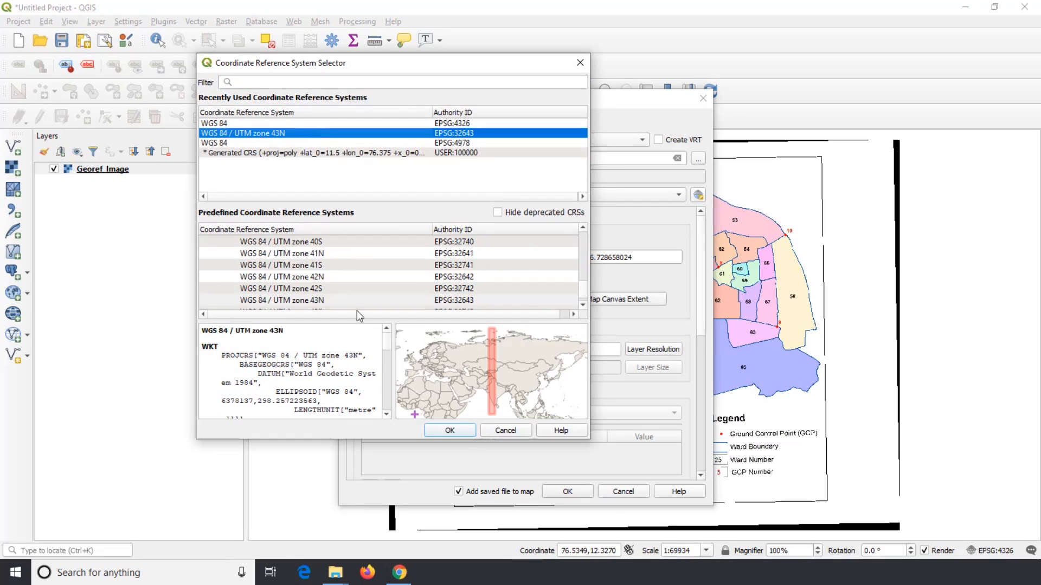
left_click(450, 430)
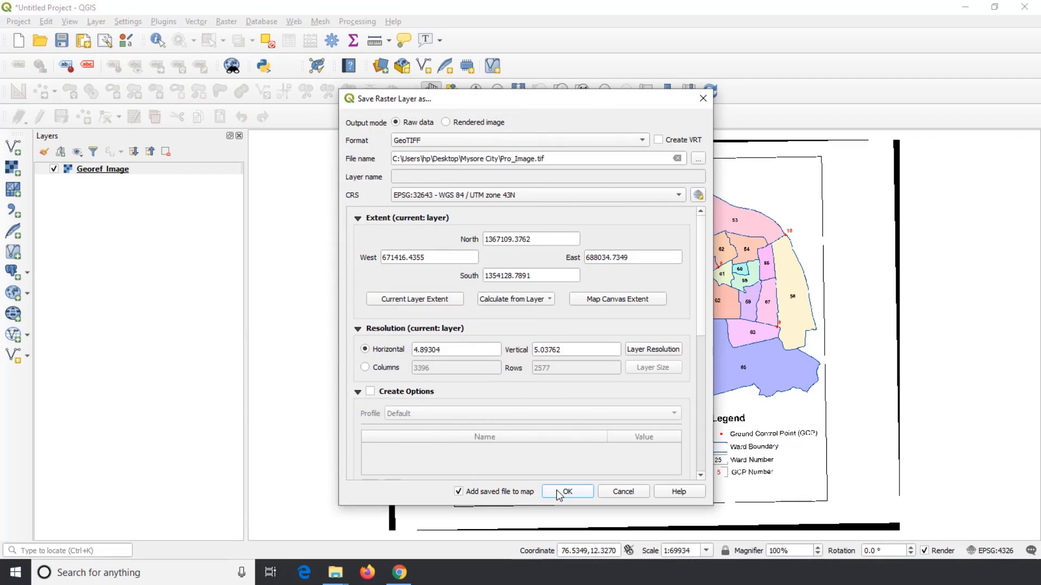
left_click(560, 493)
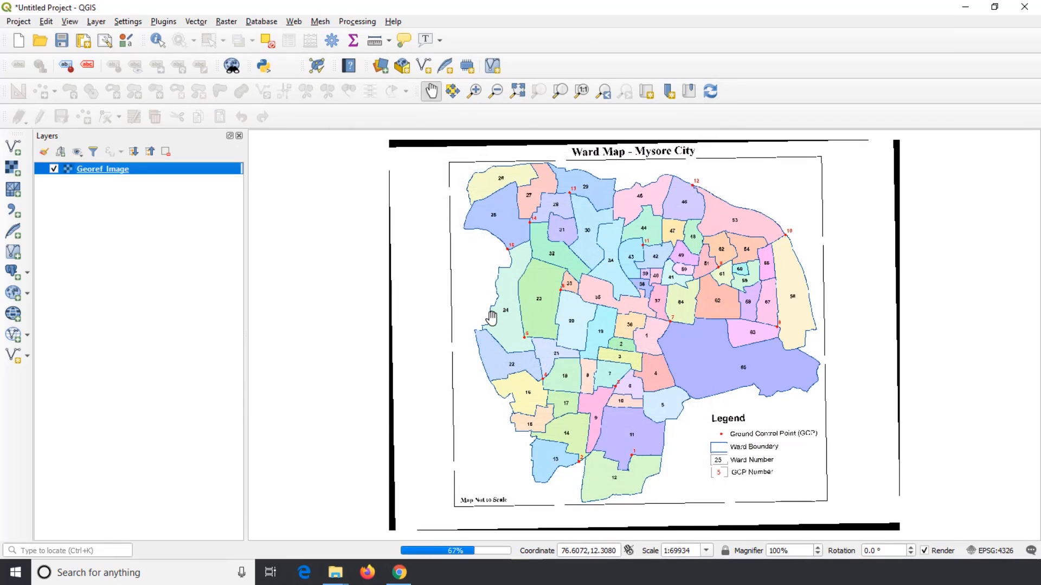
Start a new empty project, discarding the changes in the current one
left_click(18, 22)
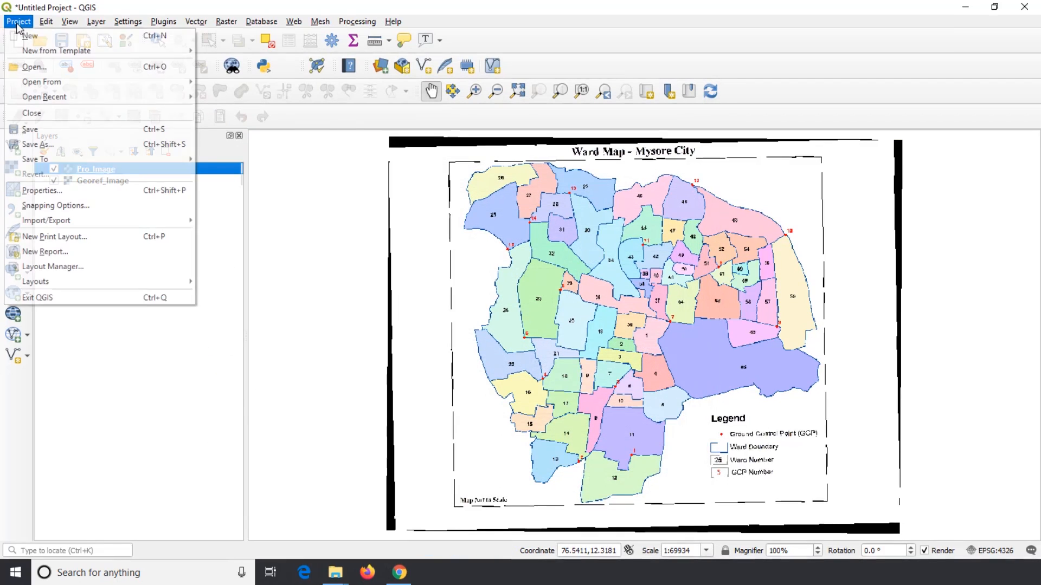
left_click(21, 38)
left_click(525, 299)
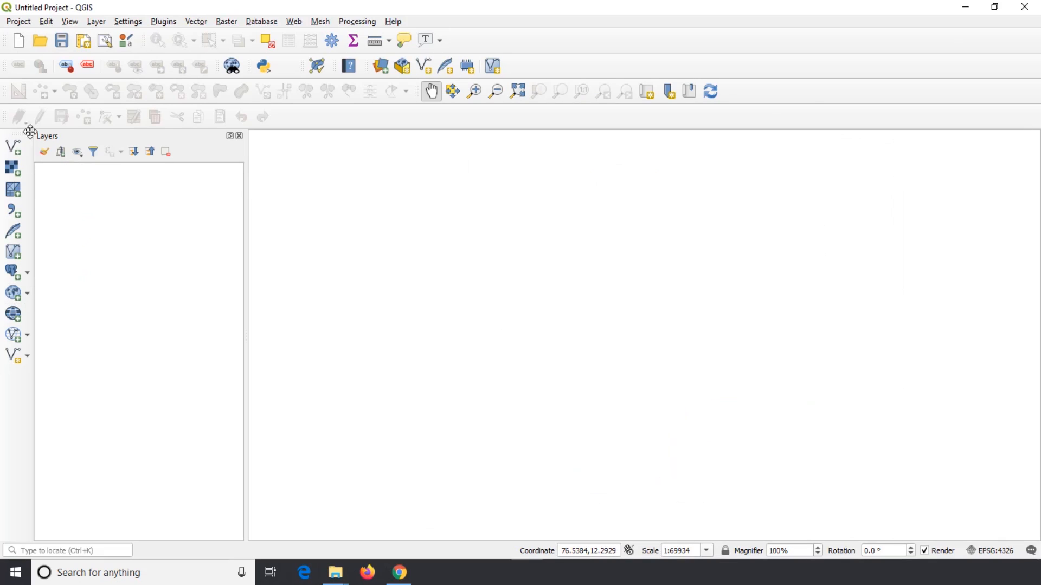
Add the projected raster Pro_Image.tif from the Mysore City folder to the new project
left_click(13, 170)
left_click(775, 206)
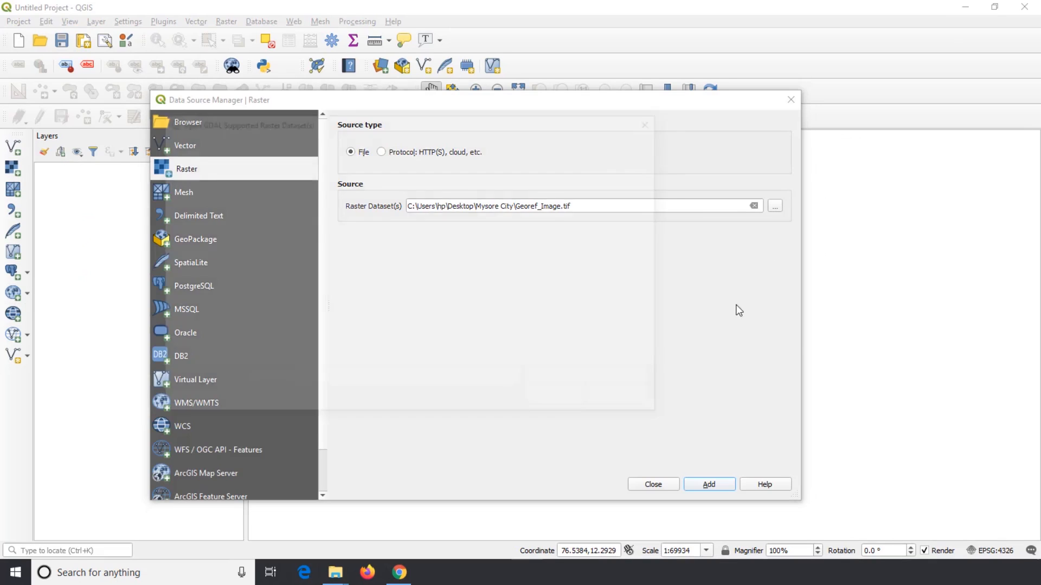
left_click(534, 217)
left_click(567, 408)
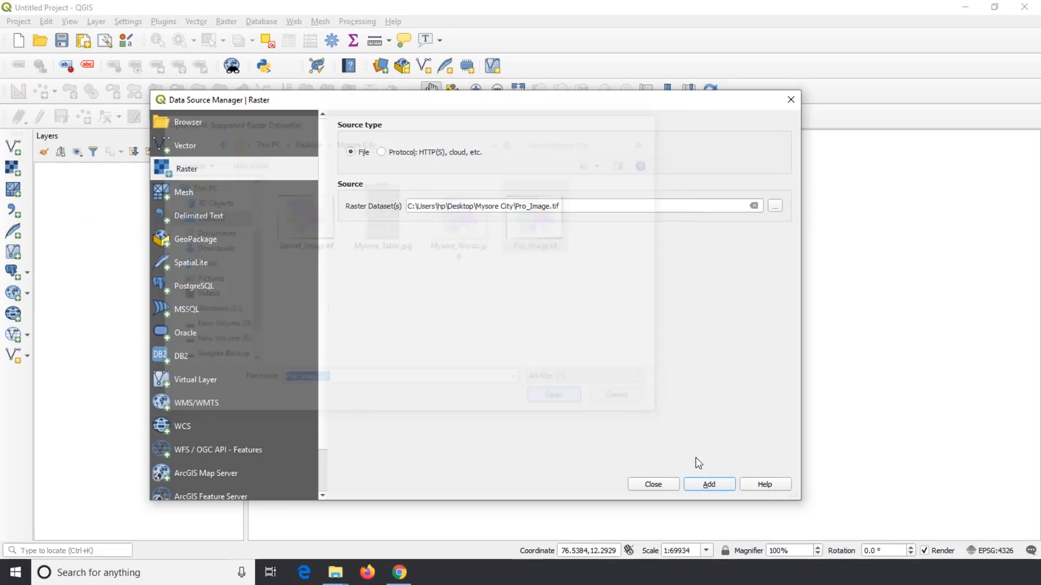
left_click(709, 484)
left_click(653, 484)
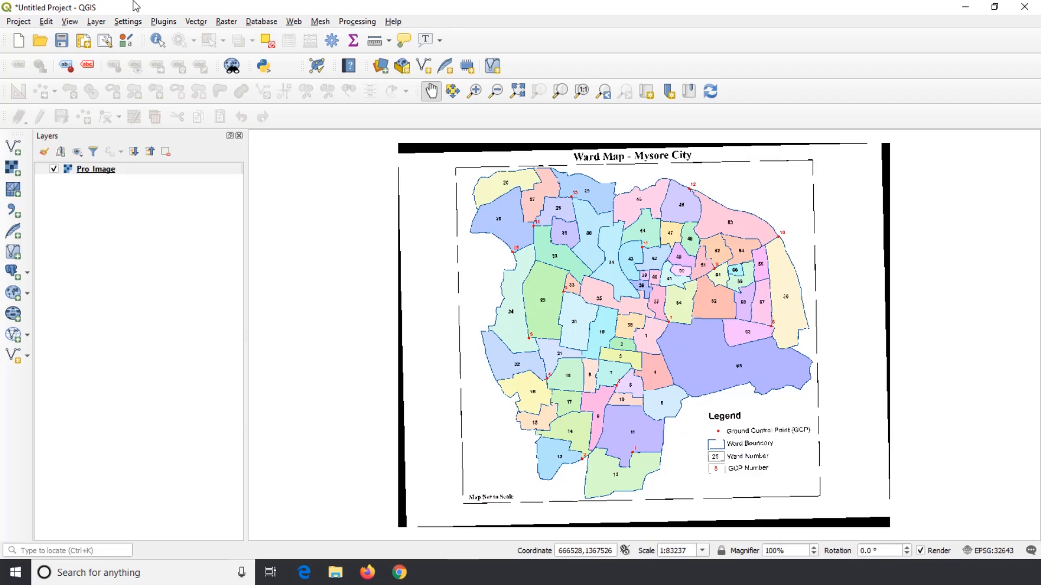
Start a new shapefile layer with the file name Wards.shp in the Mysore City folder on the desktop
left_click(96, 22)
mouse_move(130, 49)
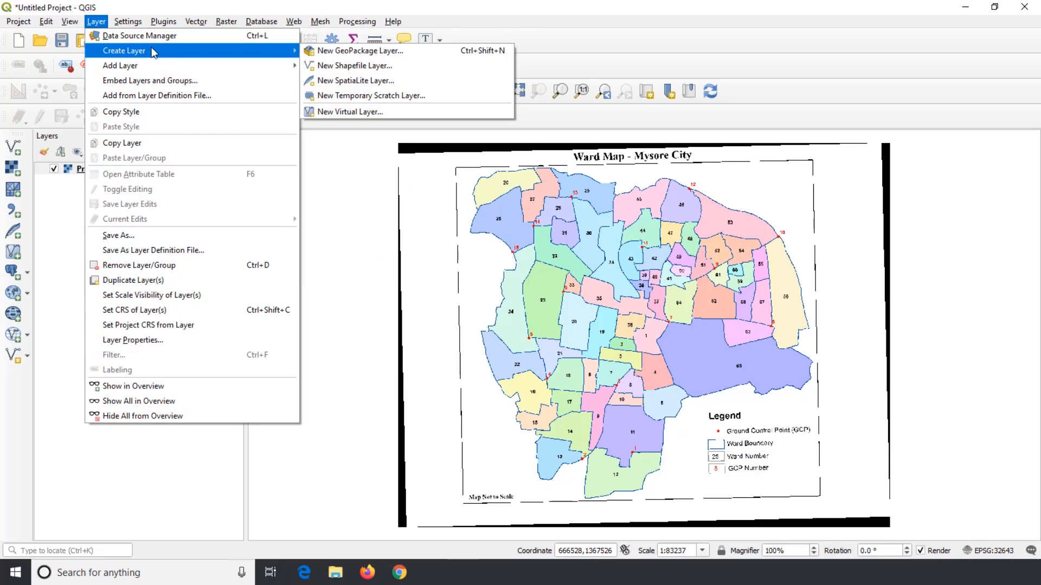
left_click(328, 66)
left_click(792, 92)
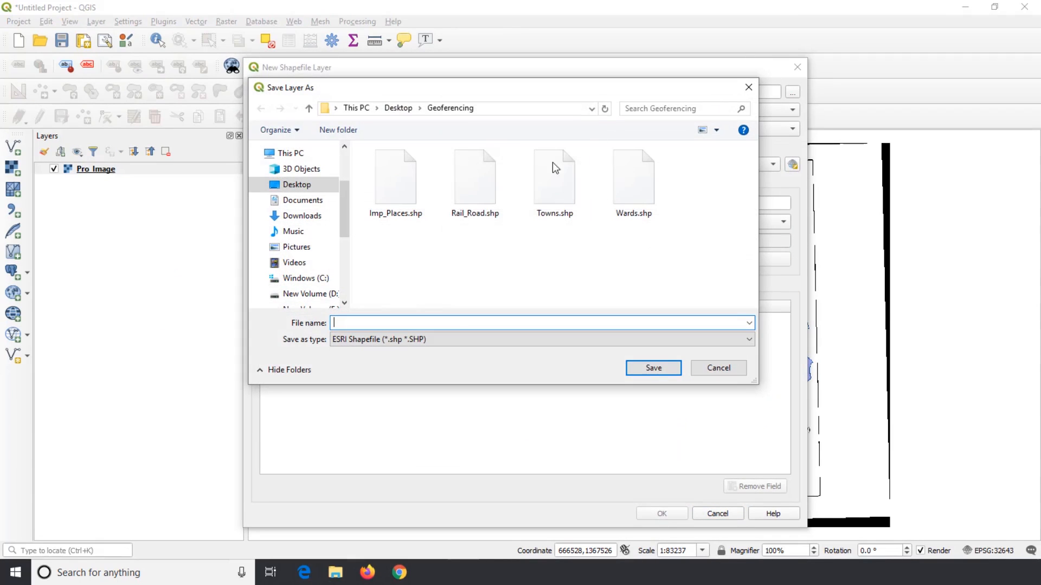
left_click(398, 108)
double_click(562, 272)
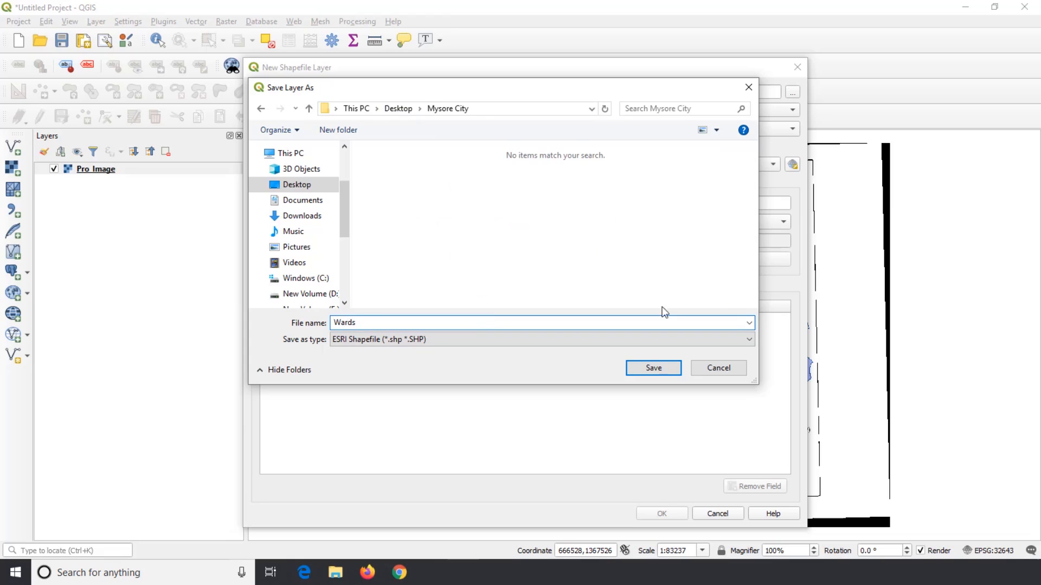
left_click(654, 368)
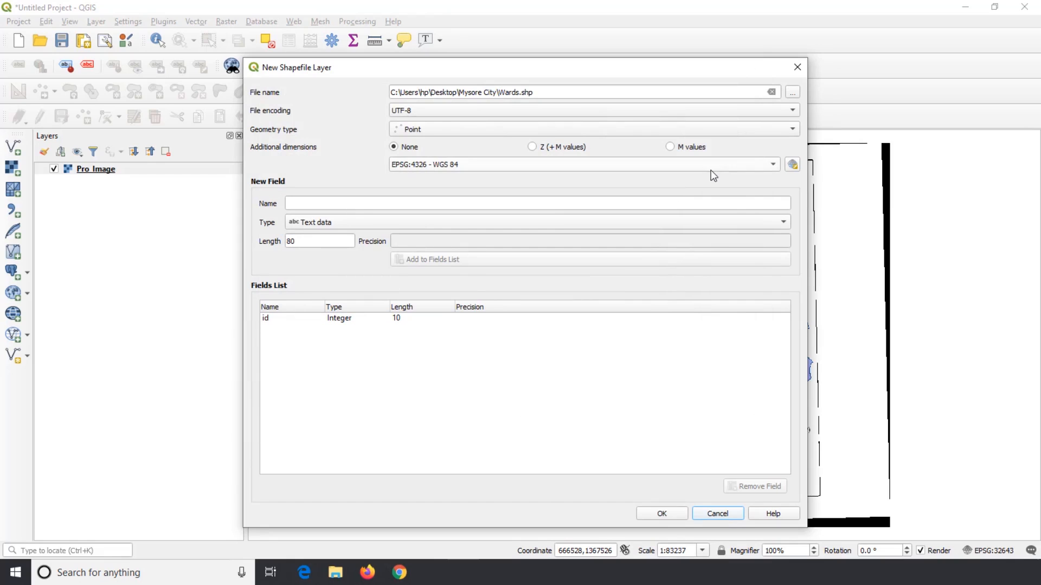
Set the new shapefile's geometry type to Polygon and its CRS to EPSG:32643 - WGS 84 / UTM zone 43N
left_click(782, 131)
left_click(468, 170)
left_click(793, 164)
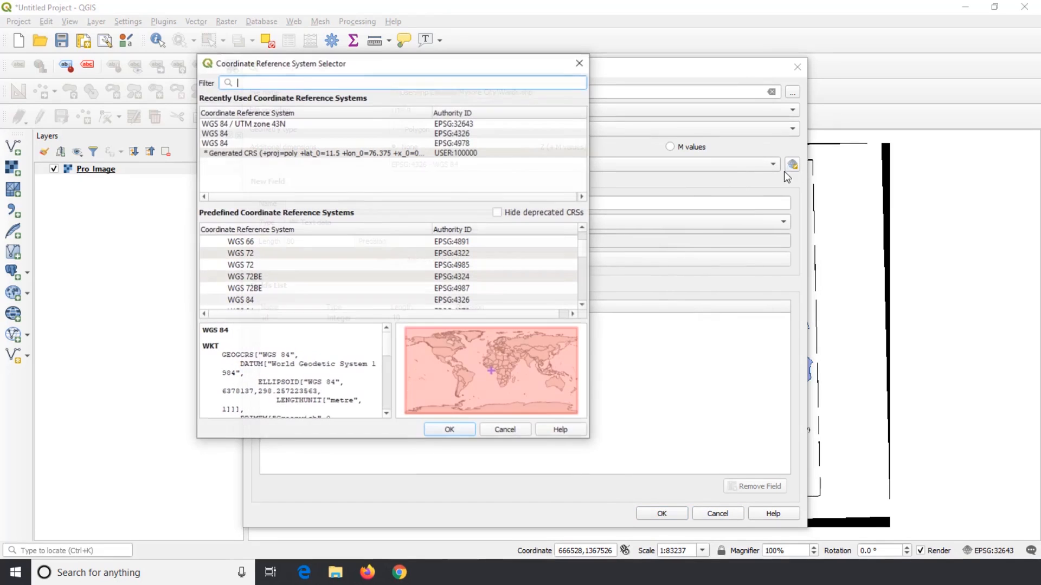
left_click(262, 125)
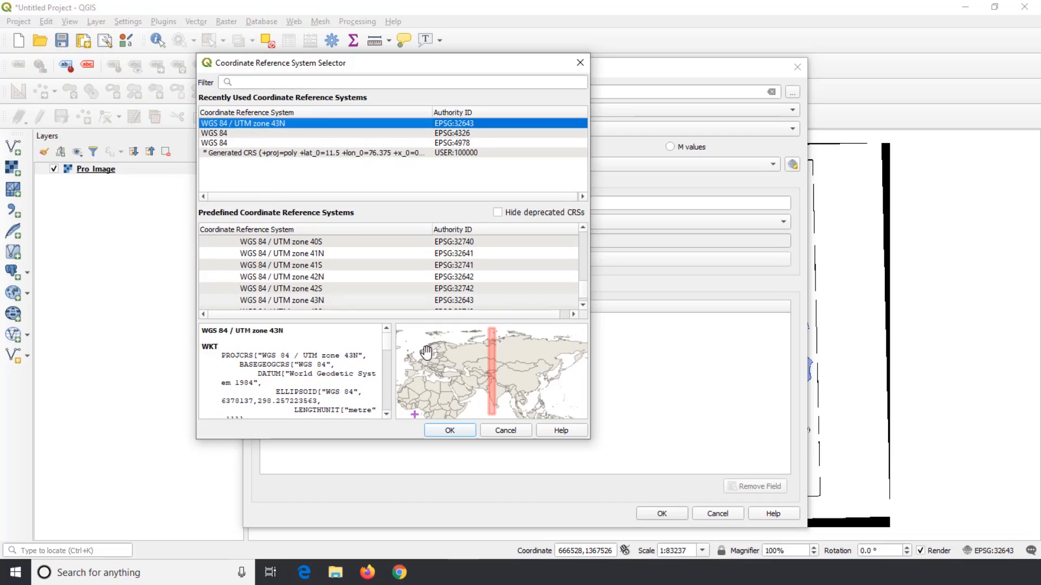
left_click(450, 431)
Add a whole-number field named Ward_No to the fields list and create the Wards layer
left_click(302, 202)
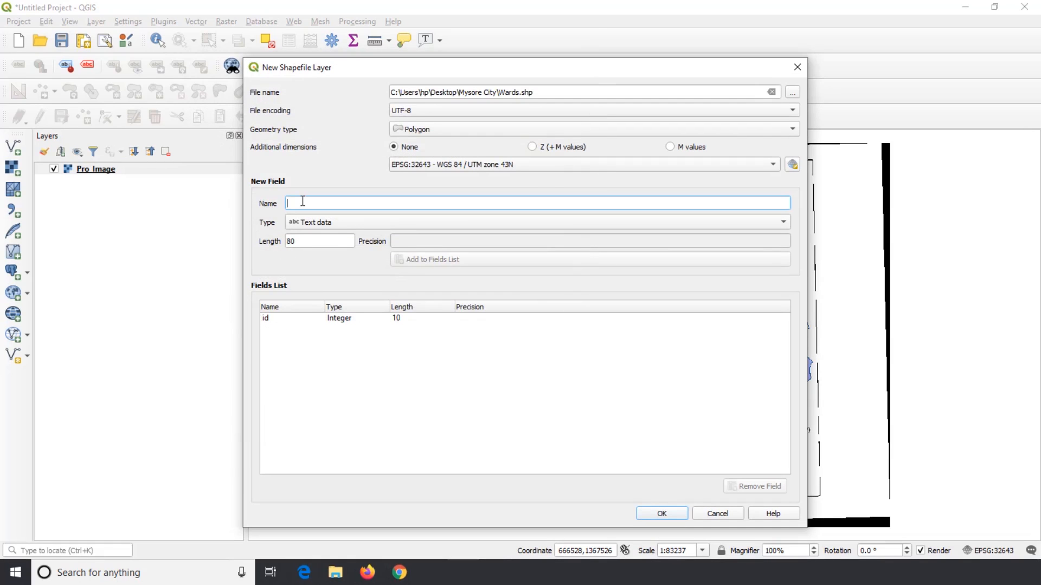
type("Ward")
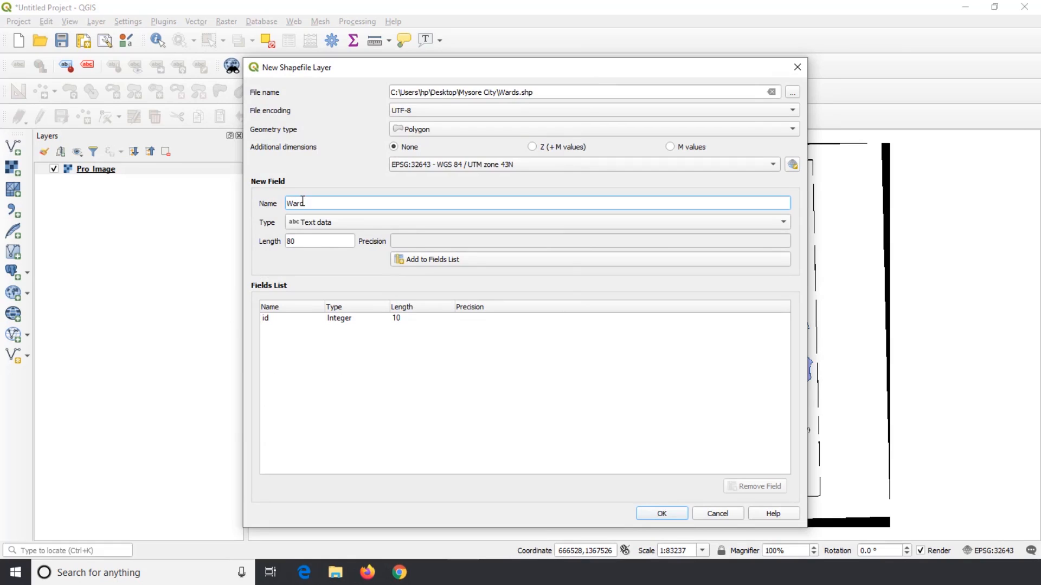
type("_No")
left_click(337, 219)
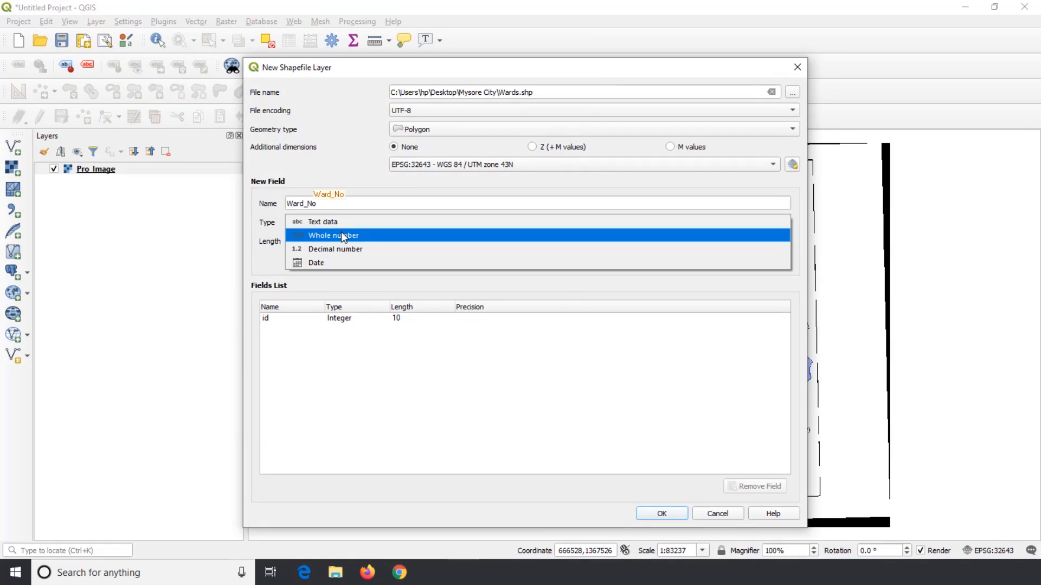
left_click(337, 235)
left_click(445, 263)
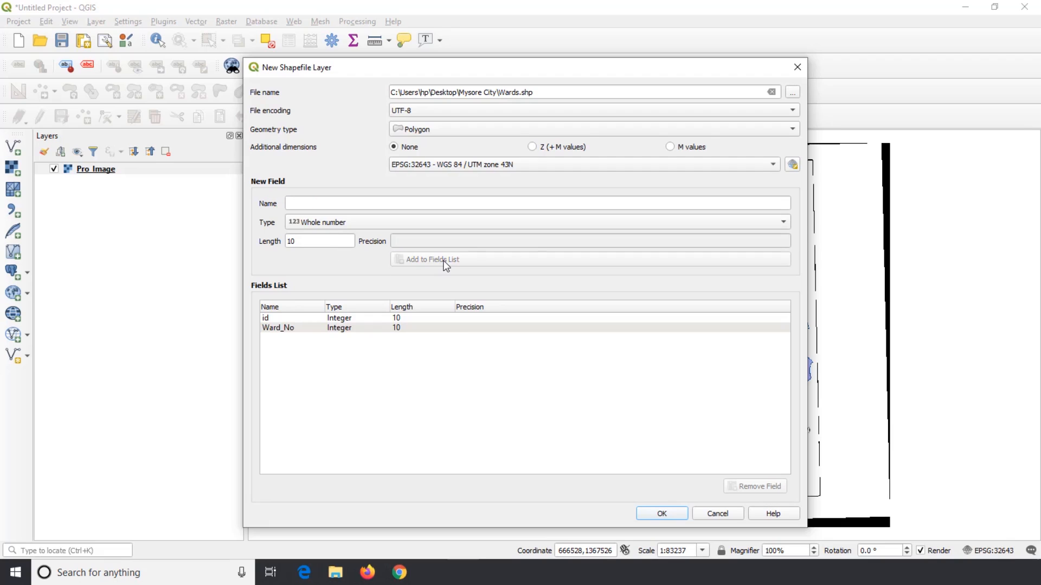
left_click(659, 513)
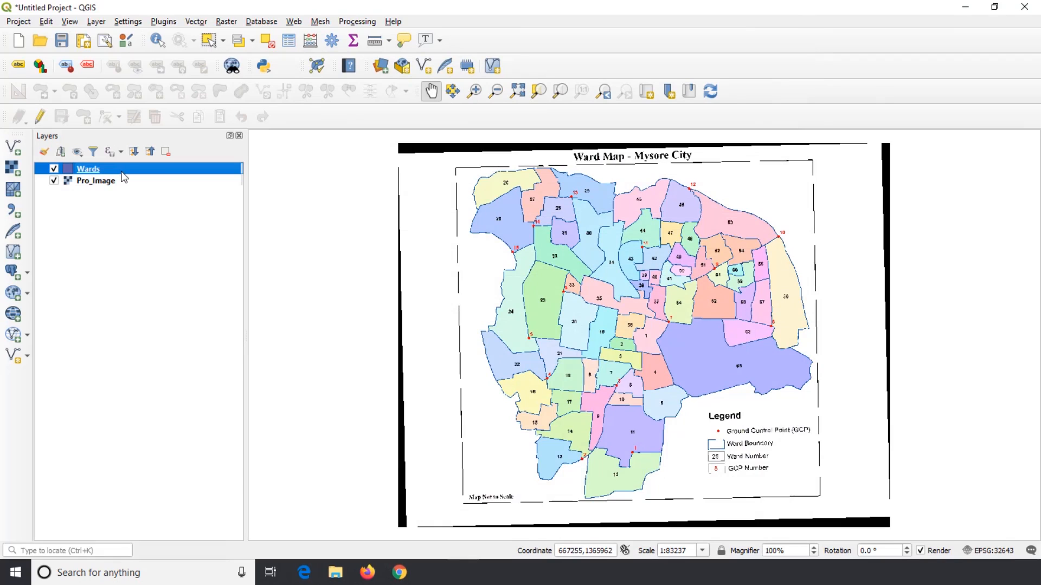
Turn on editing for the Wards layer and digitize a polygon along the boundary of ward 36
left_click(40, 116)
scroll(648, 325, "down", 3)
scroll(648, 324, "up", 7)
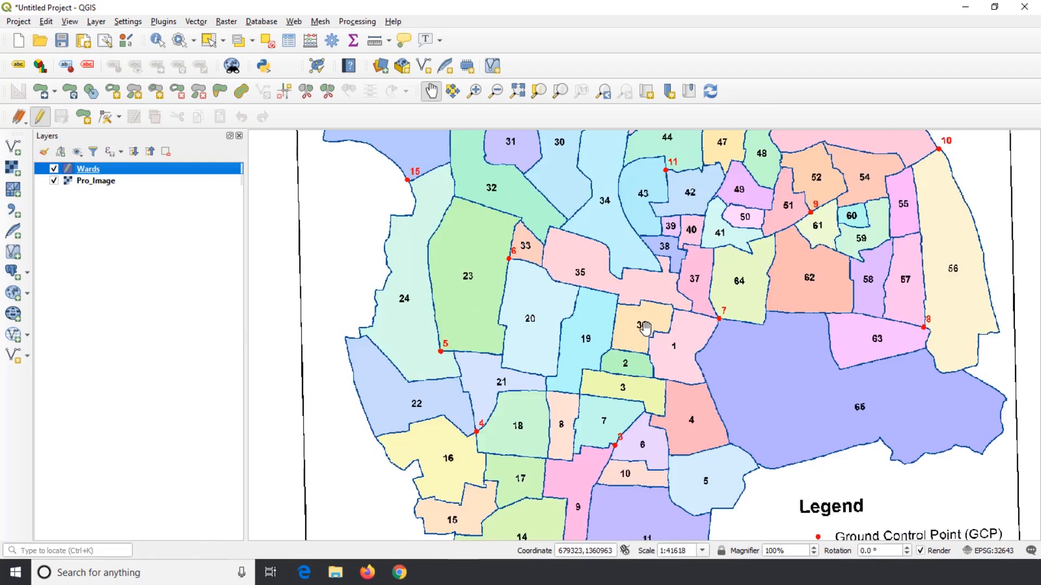
scroll(689, 324, "down", 1)
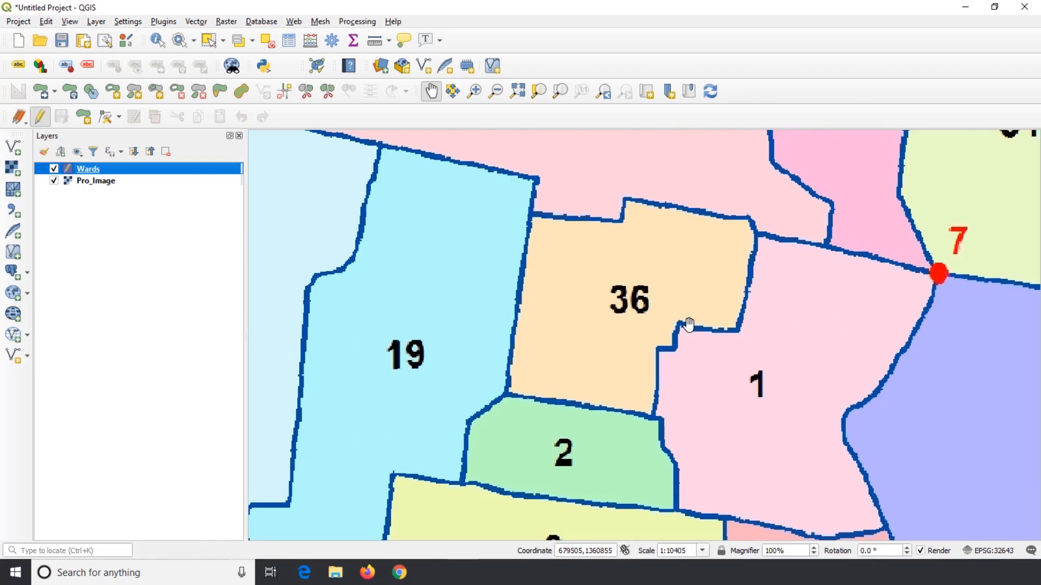
left_click(83, 116)
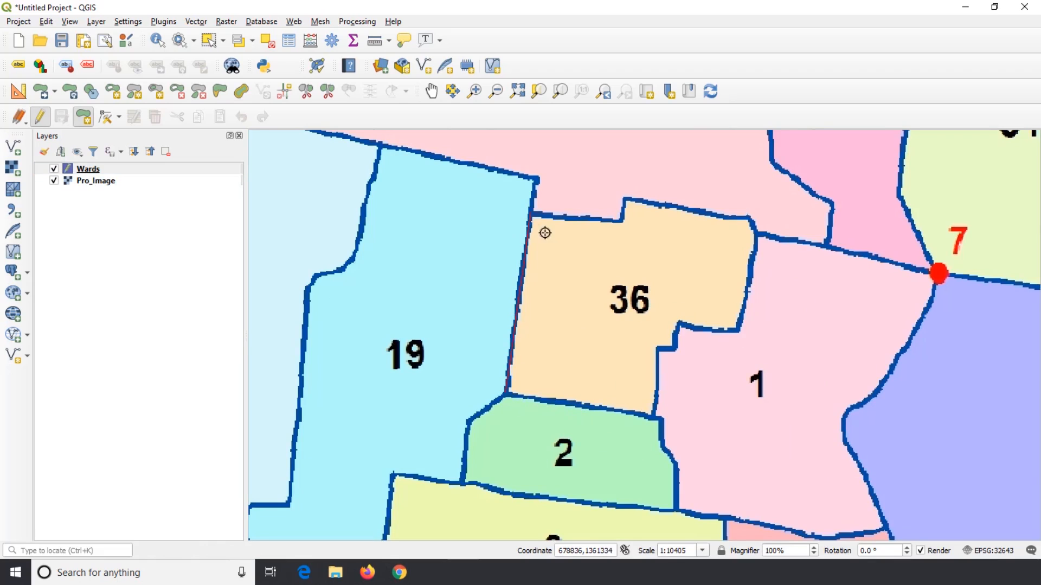
left_click(531, 212)
left_click(615, 218)
left_click(747, 216)
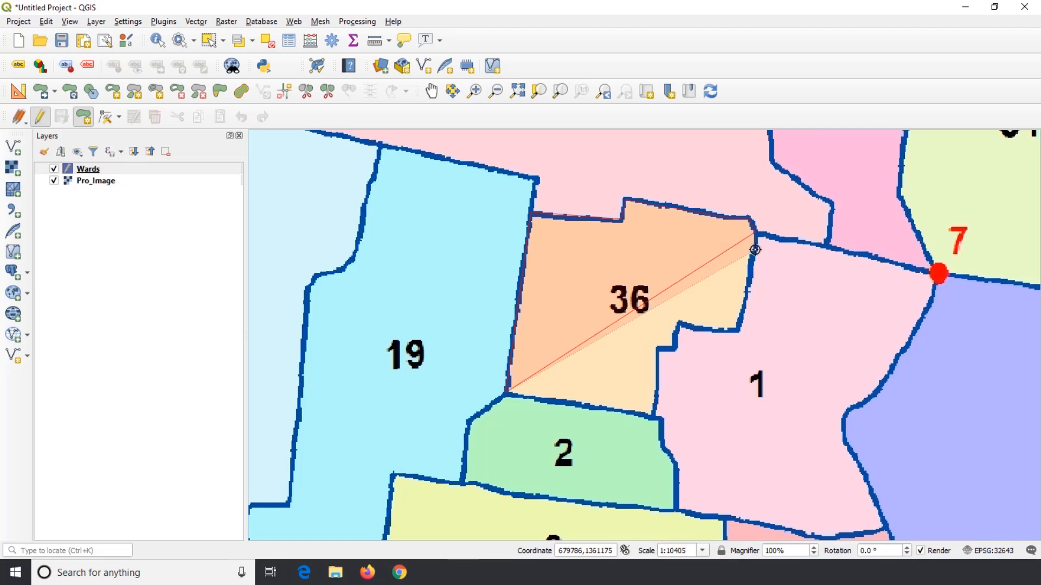
left_click(745, 297)
left_click(739, 324)
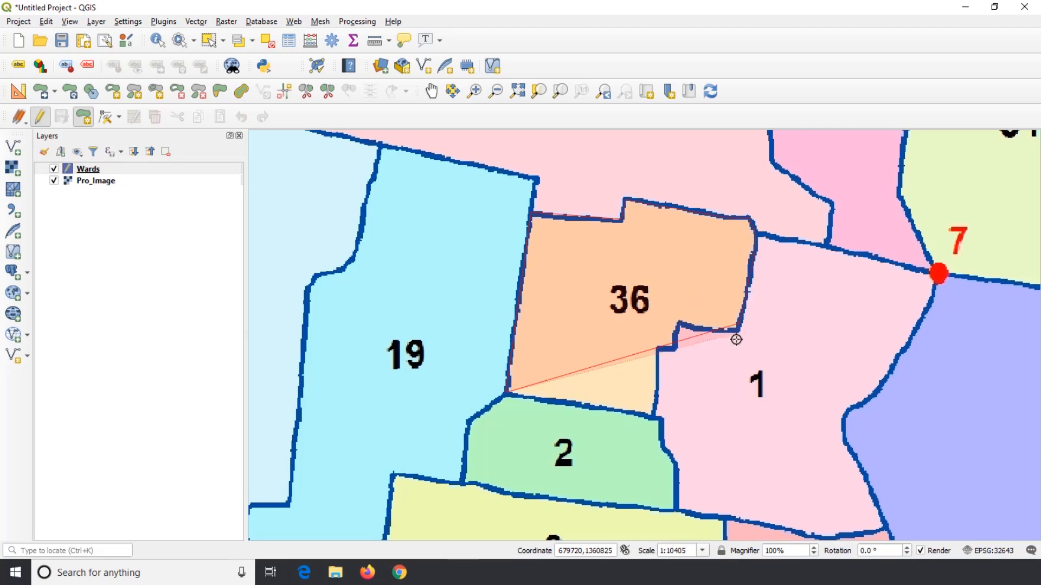
left_click(679, 325)
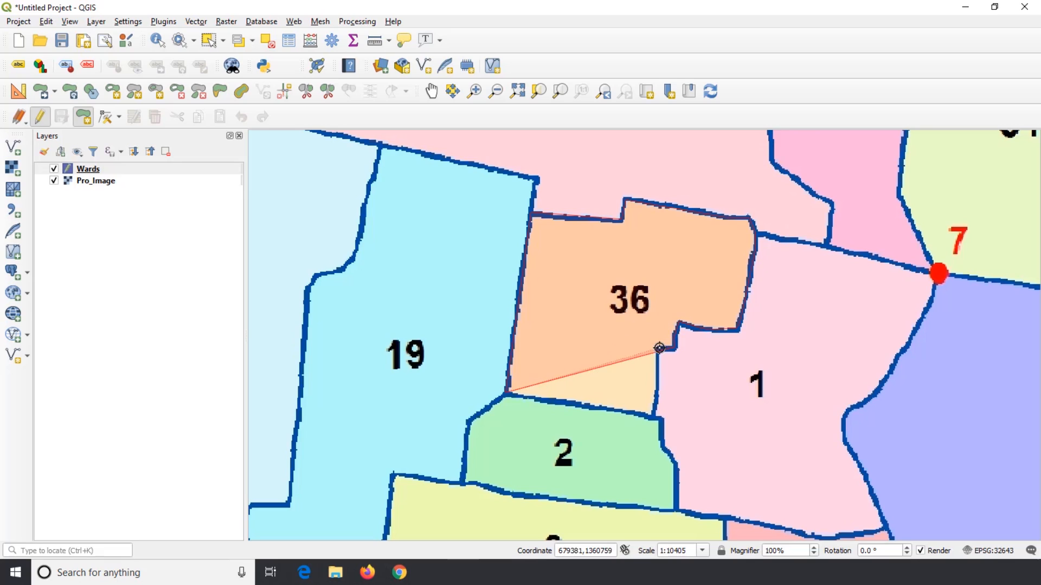
left_click(656, 374)
left_click(653, 415)
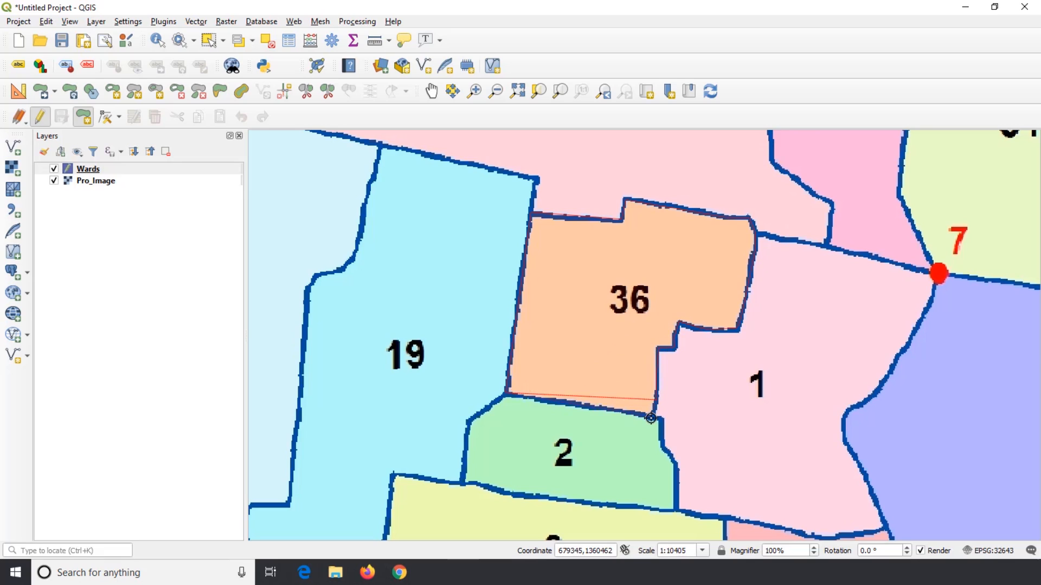
right_click(548, 401)
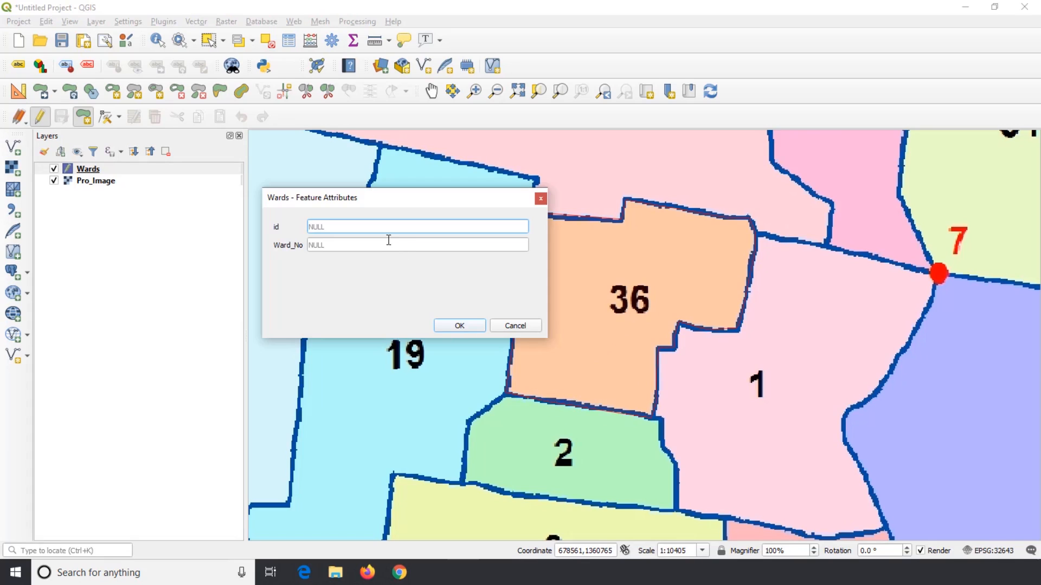
Save the ward 36 polygon with id 1 and Ward_No 36
type("1")
key("Tab")
type("36")
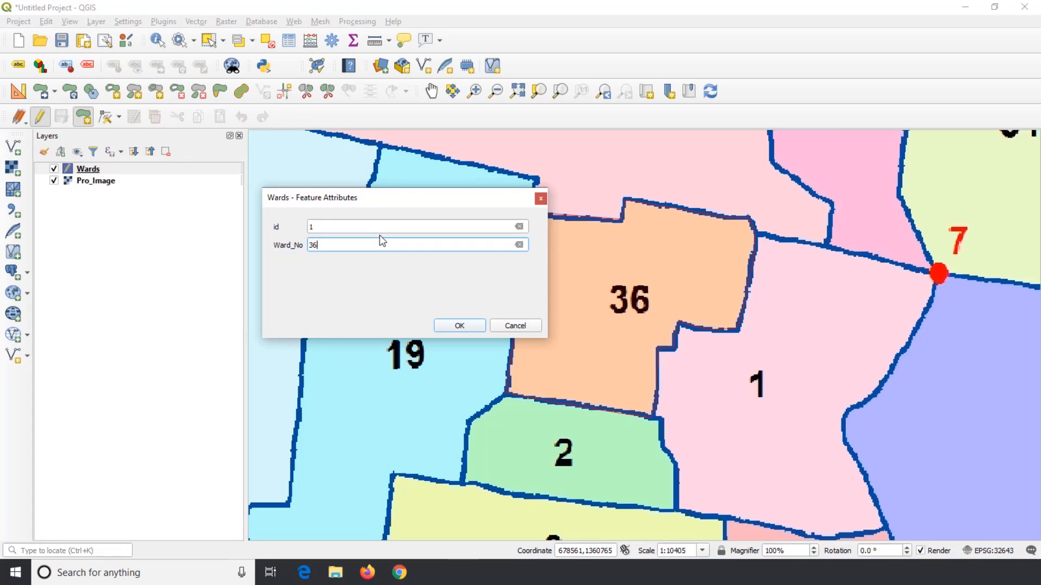
left_click(454, 327)
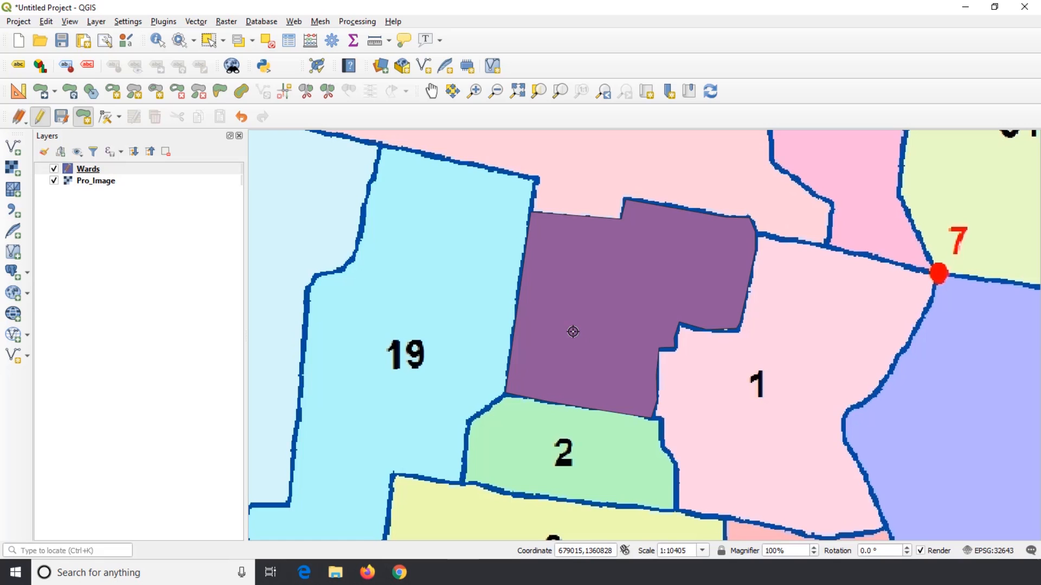
Open the project snapping settings and switch snapping from all layers to Advanced Configuration
left_click(32, 25)
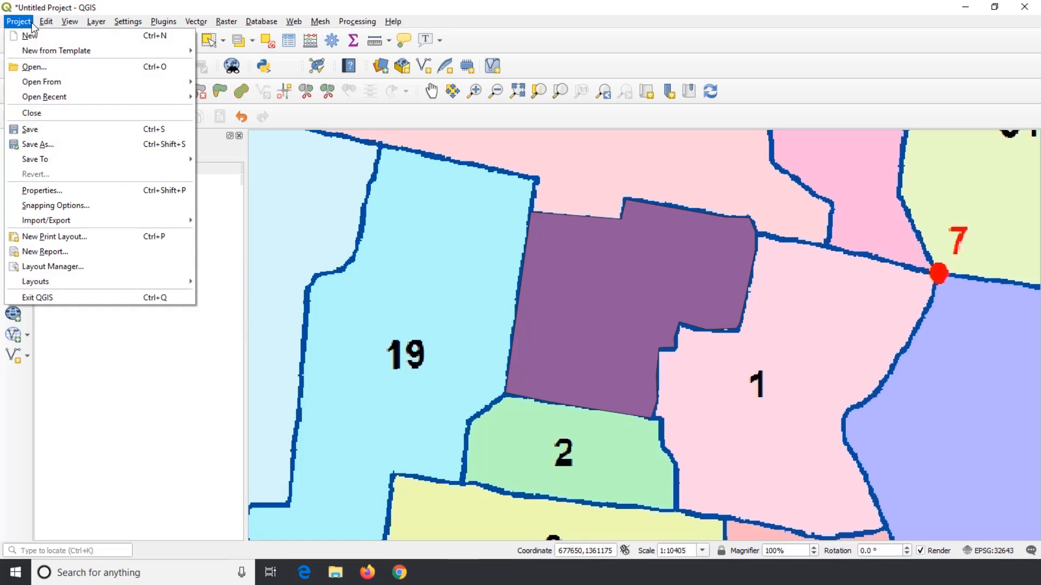
left_click(83, 211)
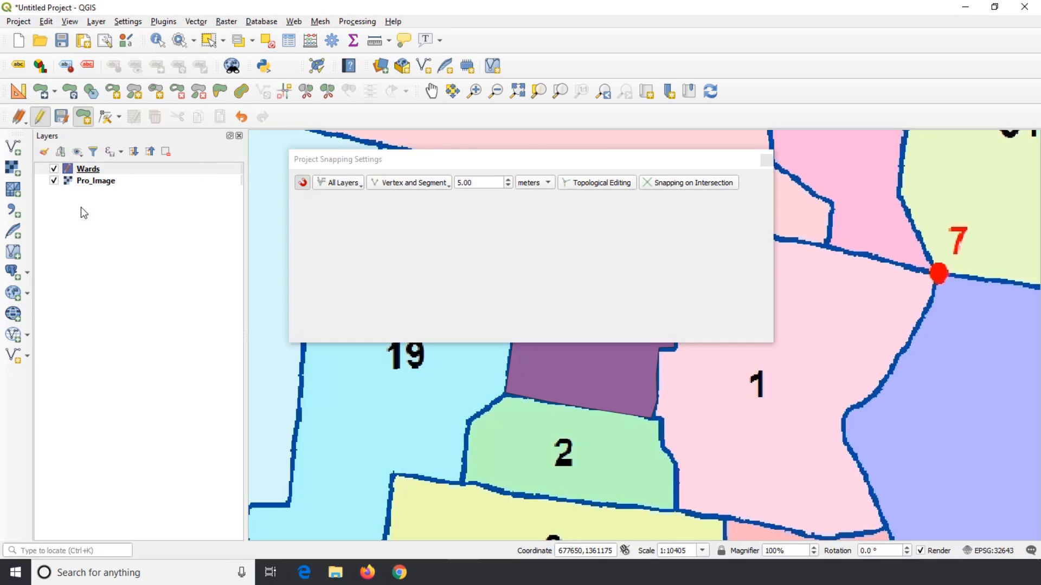
left_click(302, 183)
left_click(302, 183)
left_click_drag(326, 160, 126, 91)
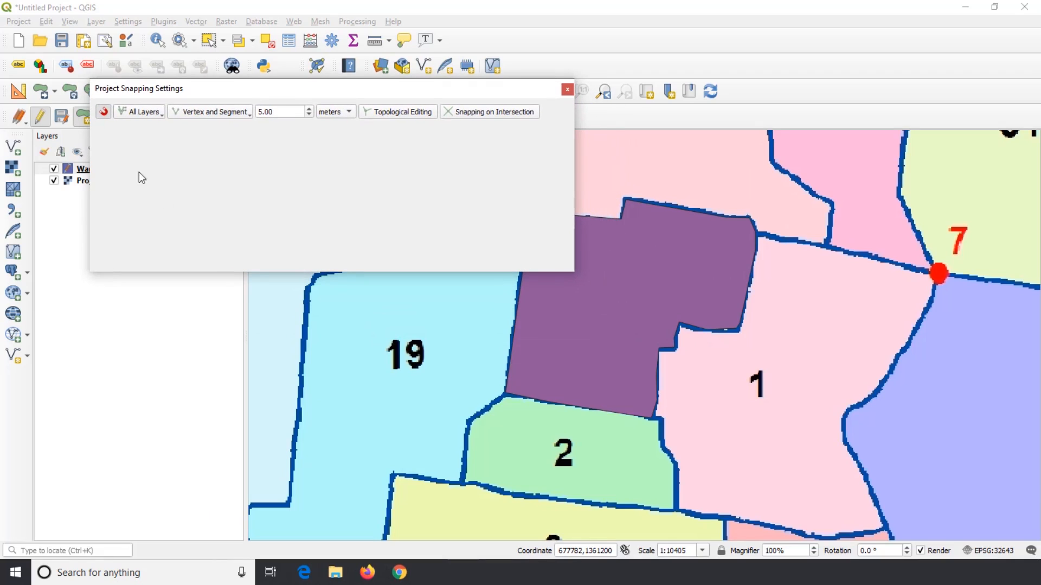
left_click(159, 118)
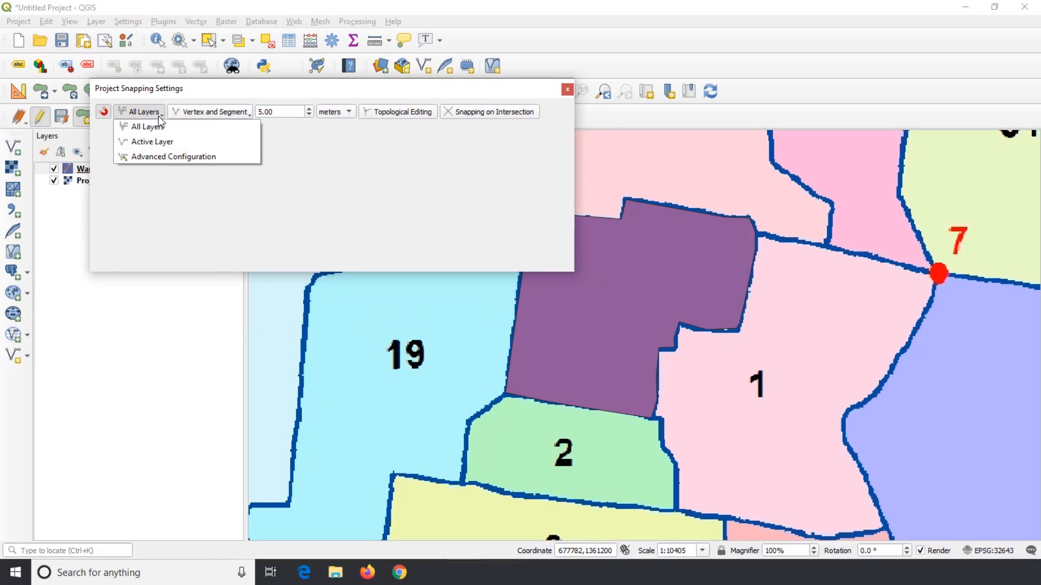
left_click(169, 155)
left_click_drag(162, 89, 243, 98)
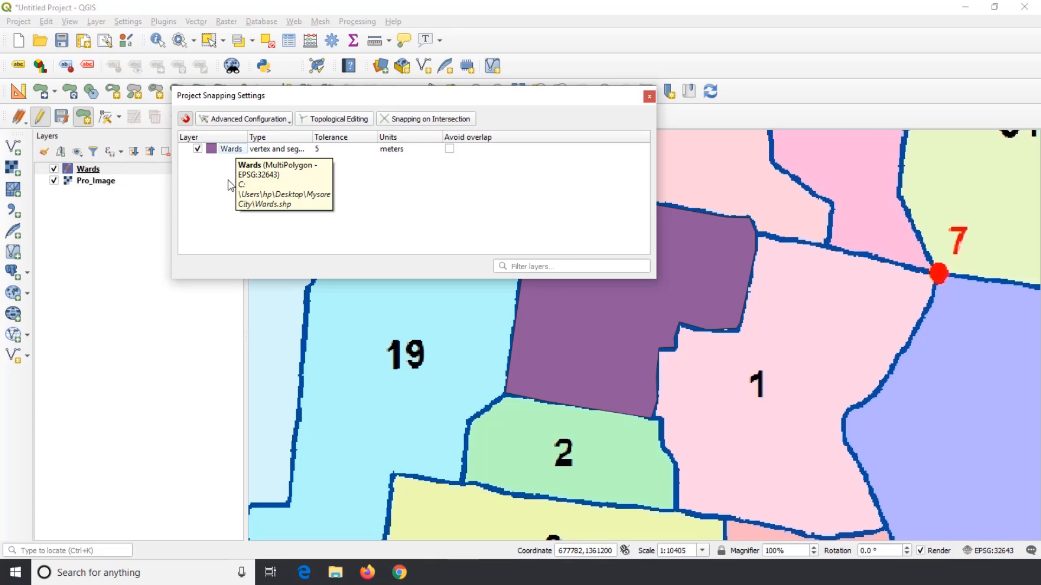
Configure the Wards layer to snap to vertex and segment with a 50-meter tolerance and overlap avoidance turned on
left_click(307, 149)
left_click(307, 149)
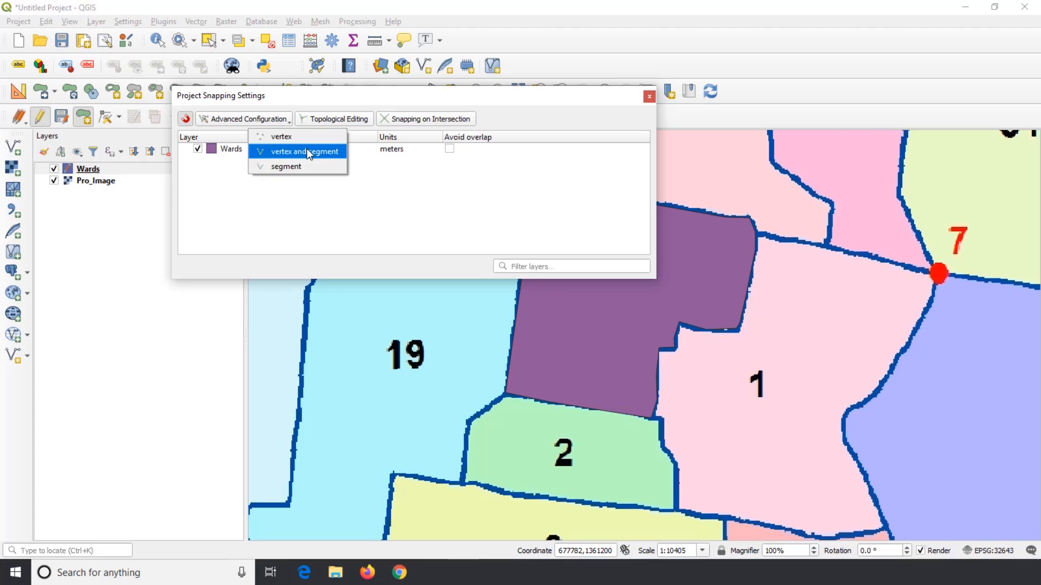
left_click(307, 149)
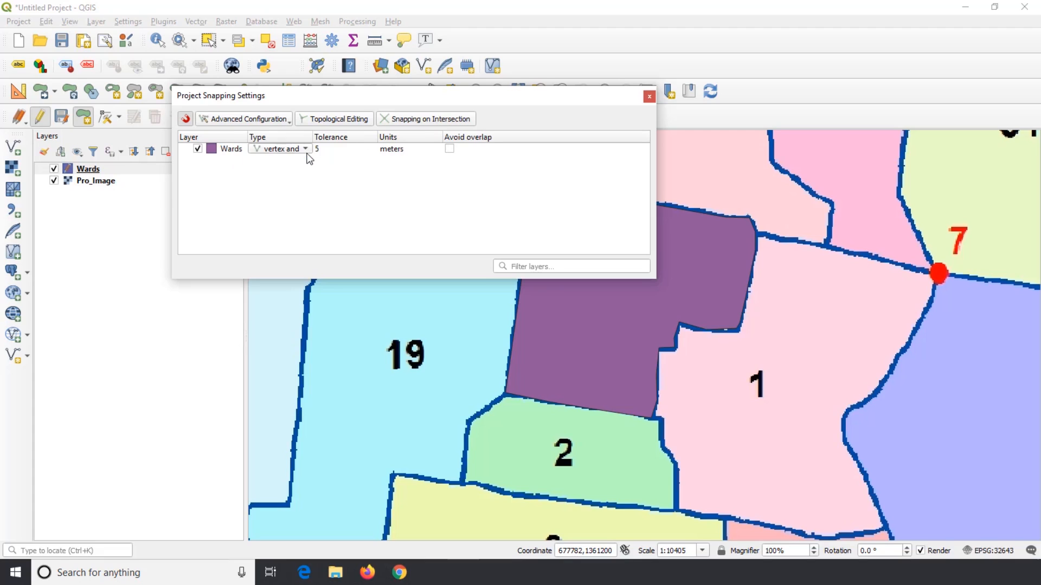
left_click(352, 156)
left_click(343, 150)
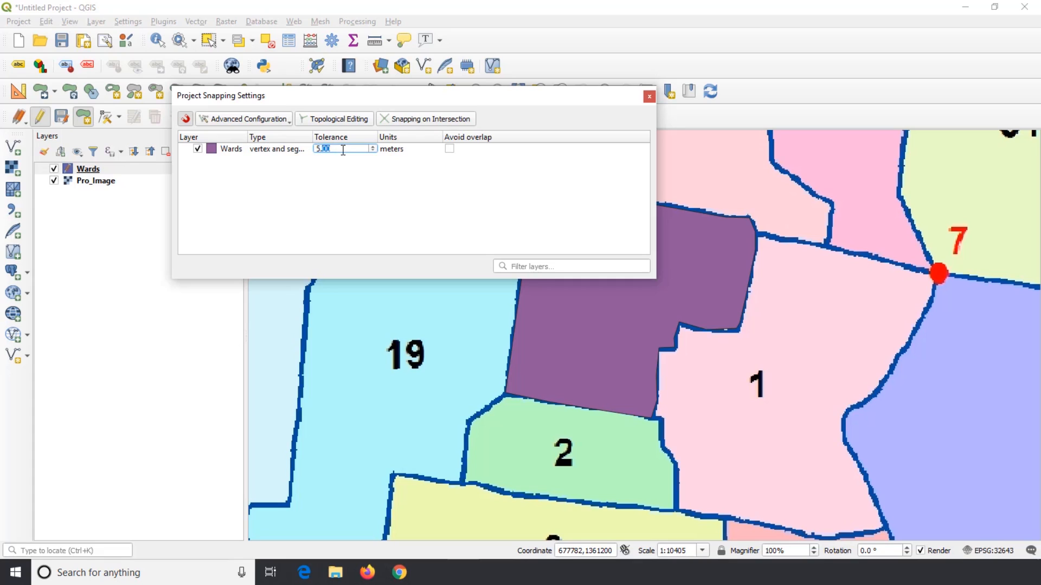
left_click(419, 149)
left_click(449, 149)
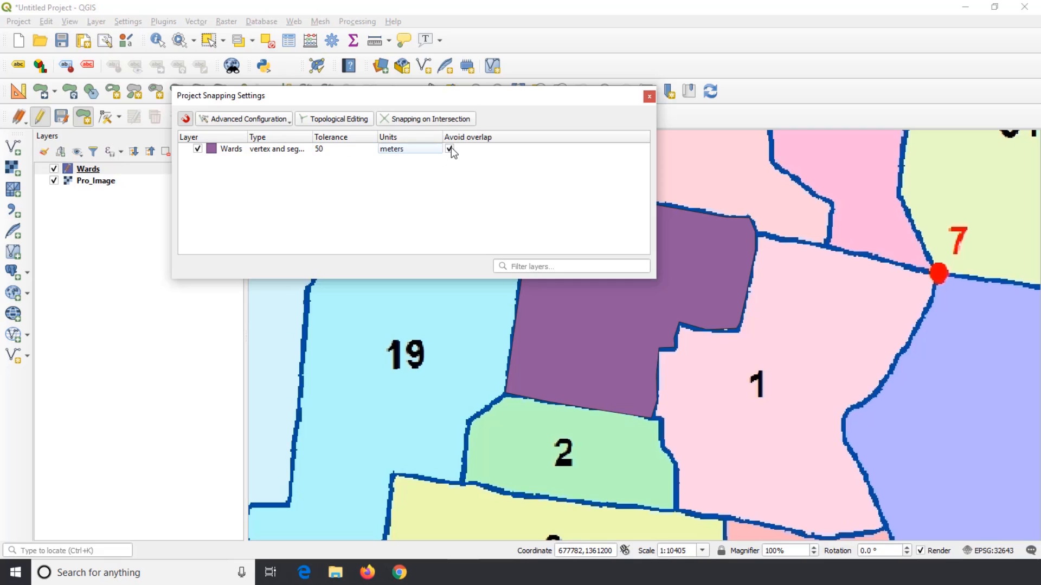
left_click(649, 98)
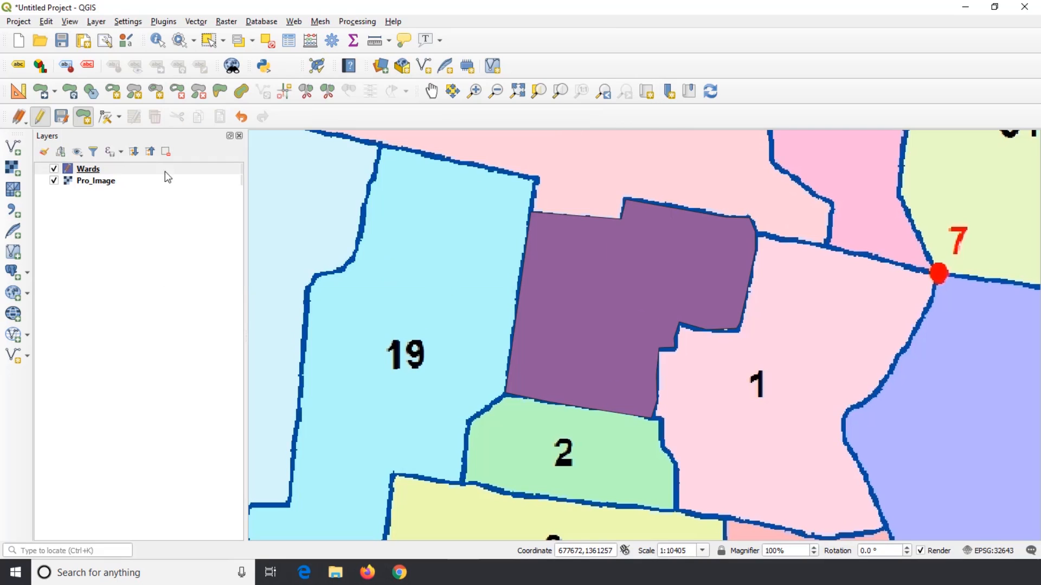
Digitize a polygon along the boundary of ward 2, overlapping the ward 36 polygon on their shared edge
left_click(530, 371)
left_click(506, 394)
left_click(467, 486)
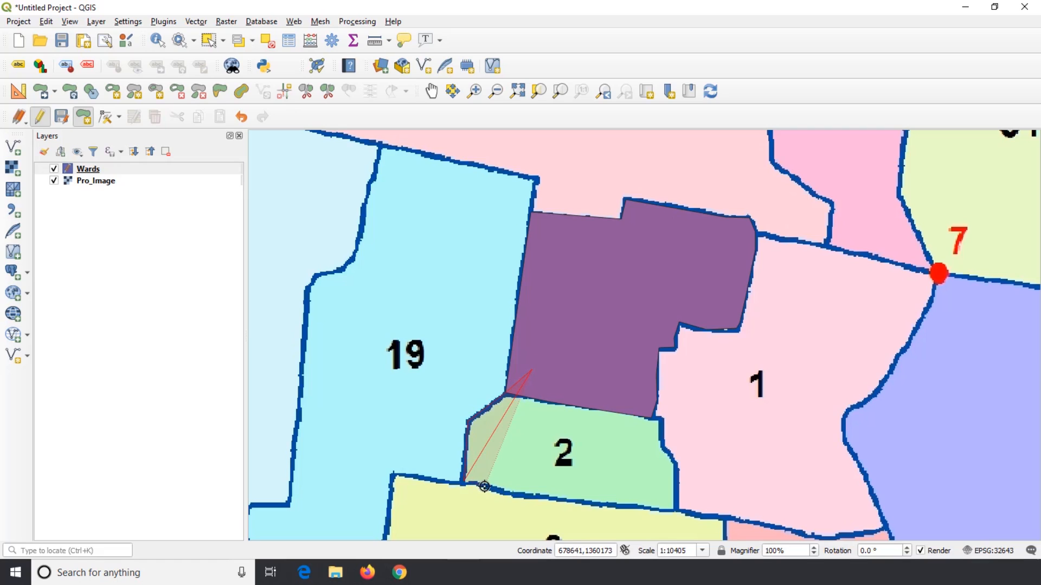
left_click(503, 490)
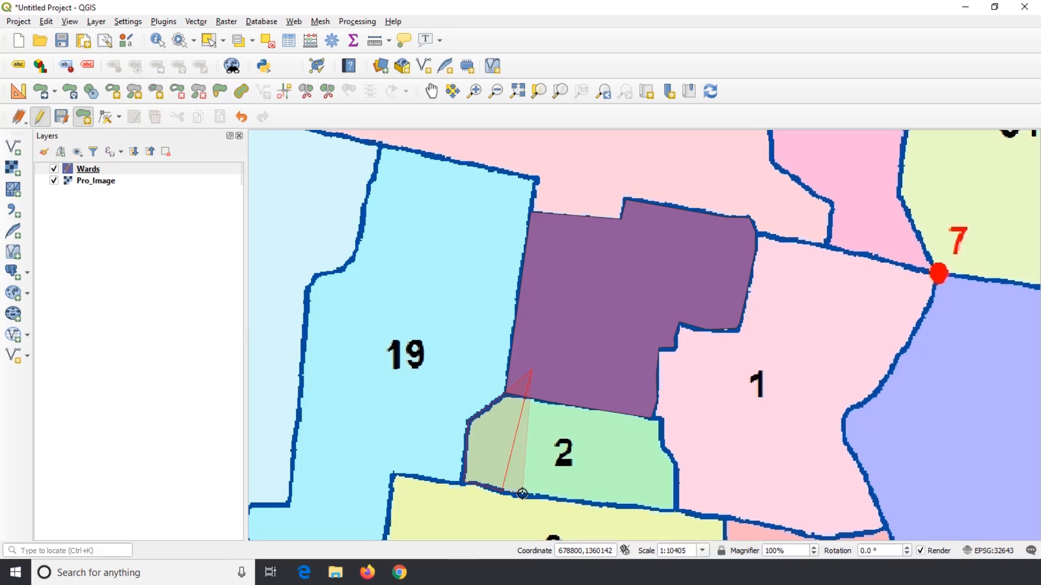
left_click(522, 493)
left_click(583, 500)
left_click(620, 505)
left_click(636, 507)
left_click(652, 509)
left_click(674, 510)
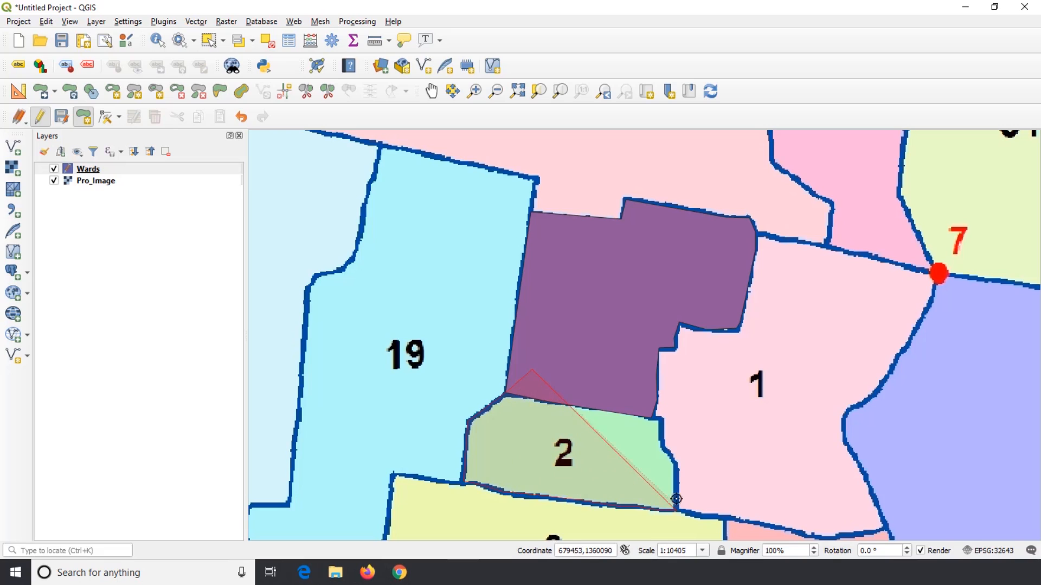
left_click(676, 464)
left_click(665, 449)
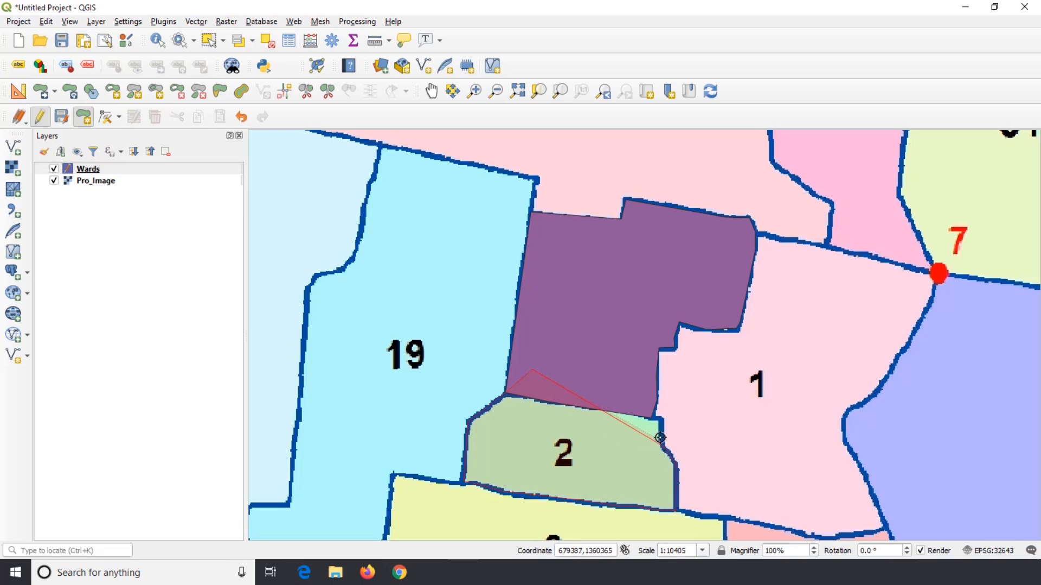
left_click(660, 431)
left_click(658, 419)
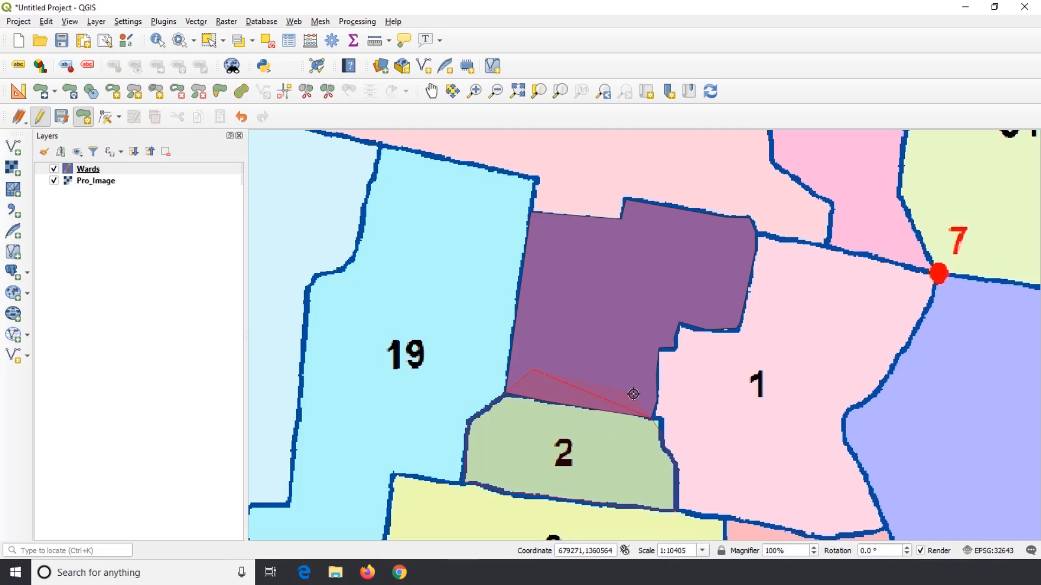
right_click(633, 394)
Save the ward 2 polygon with id 2 and Ward_No 2
type("2")
key("Tab")
type("2")
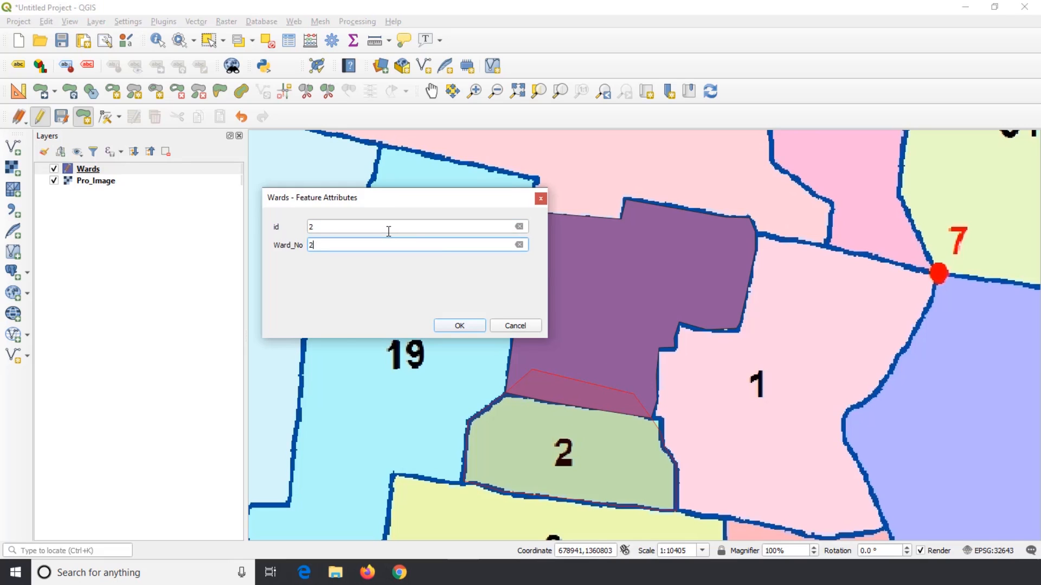
left_click(455, 324)
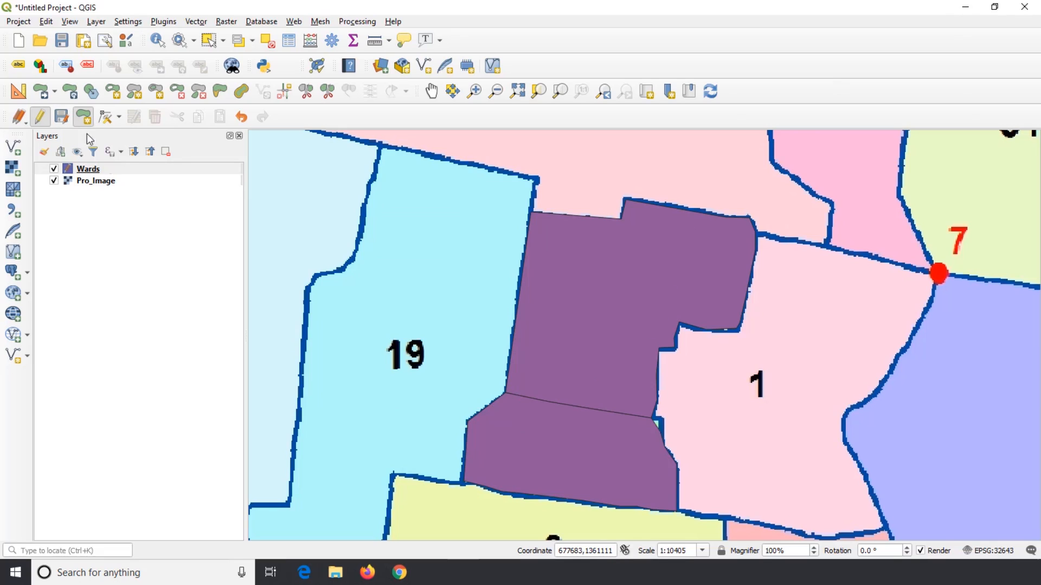
Digitize a polygon along the outer boundary of ward 1, overlapping the ward 36 and ward 2 polygons on their shared edges
left_click(654, 487)
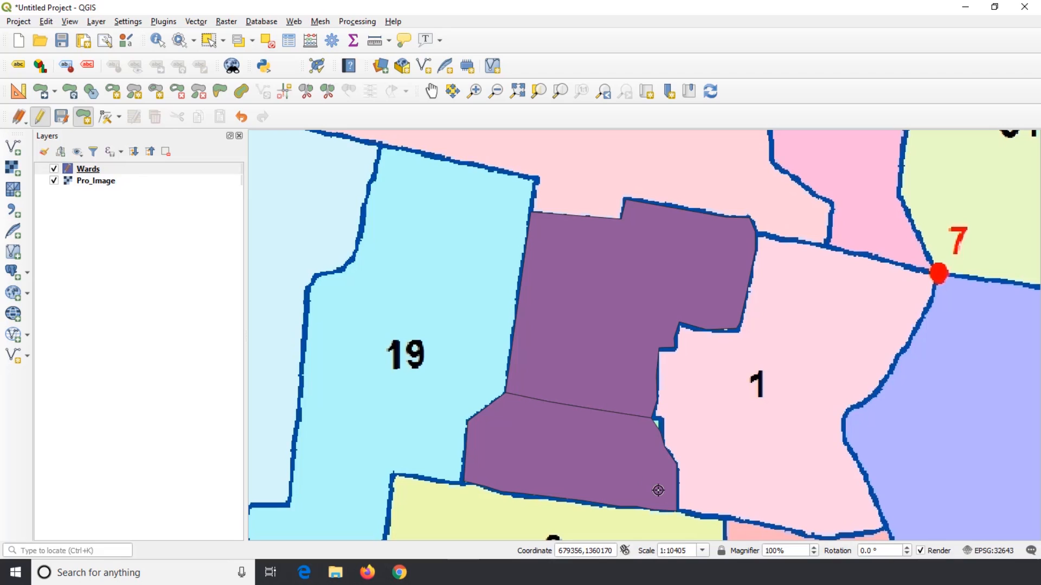
left_click(678, 513)
left_click(740, 516)
left_click(768, 525)
key("Down")
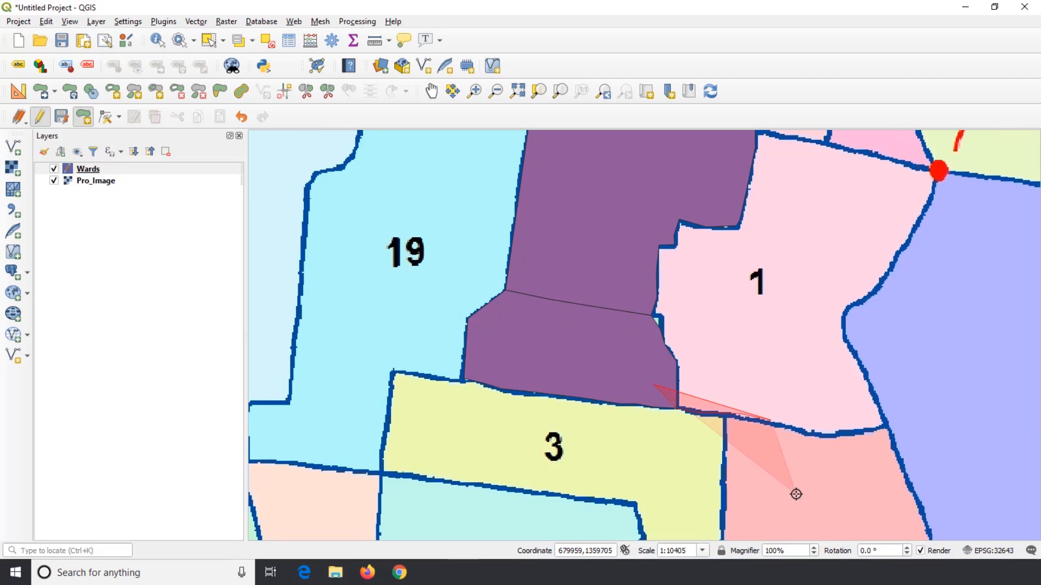
left_click(817, 435)
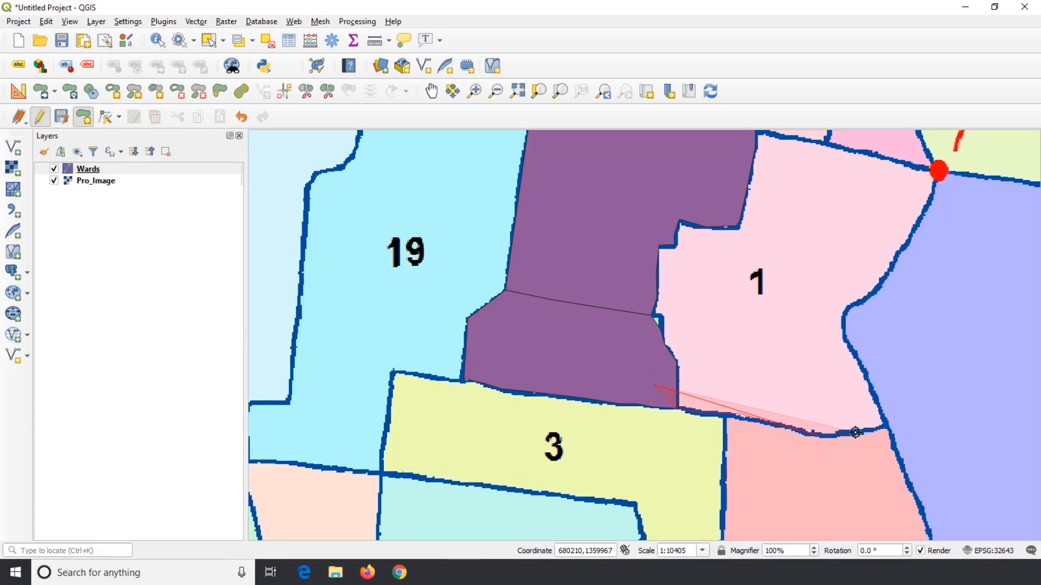
left_click(887, 427)
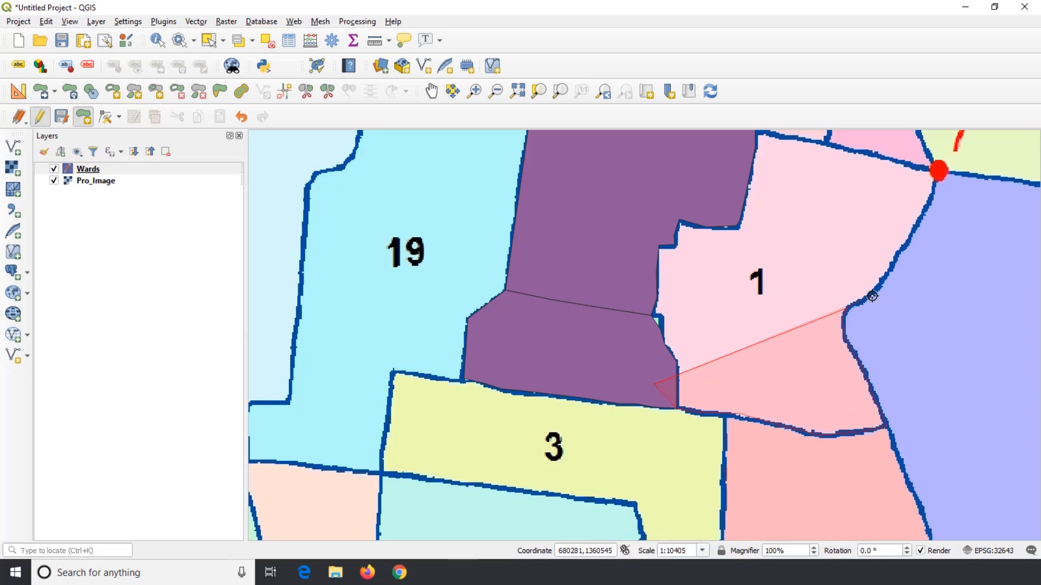
left_click(889, 269)
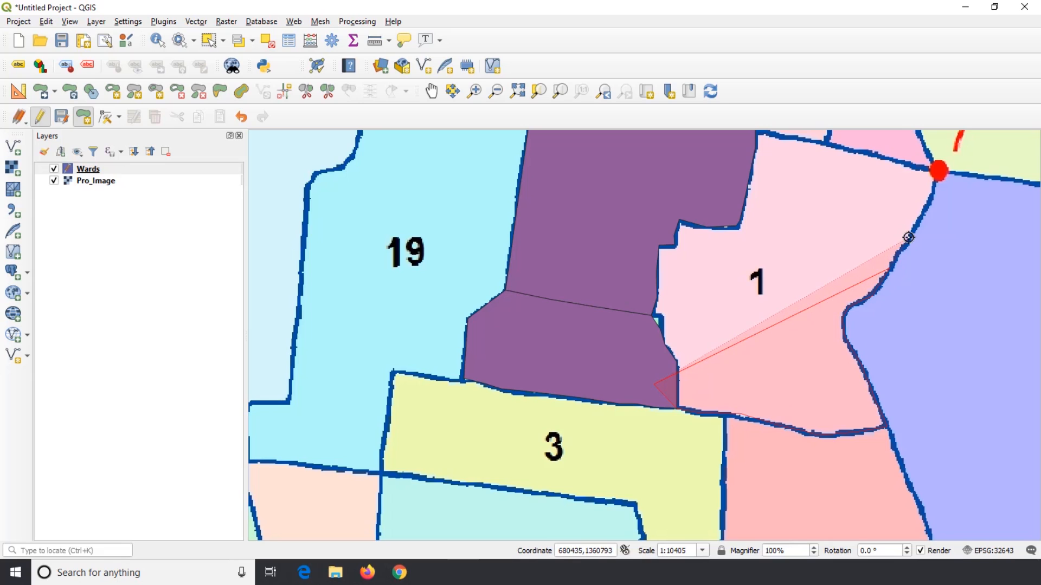
left_click(929, 165)
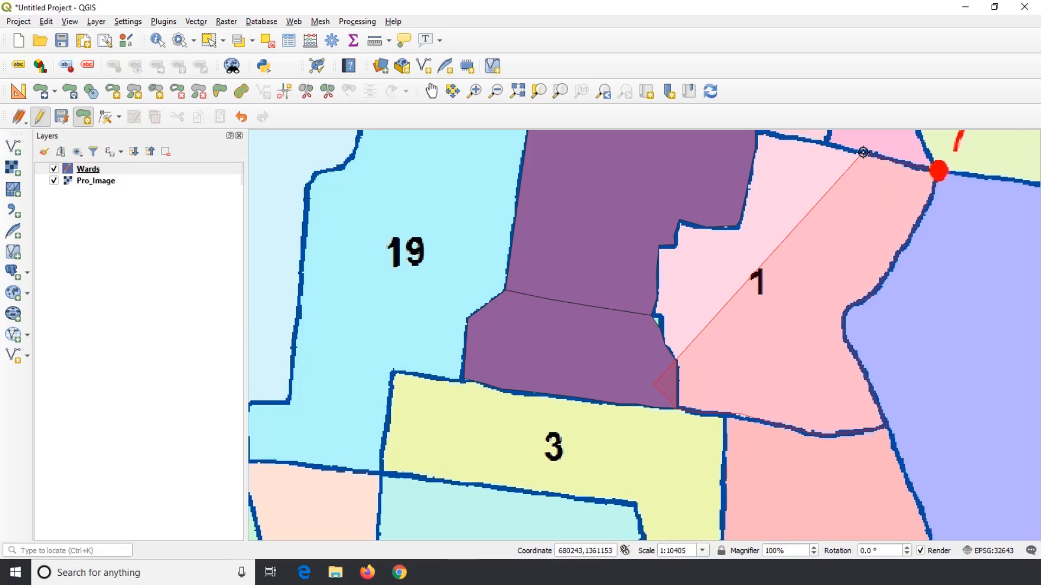
key("Up")
left_click(837, 250)
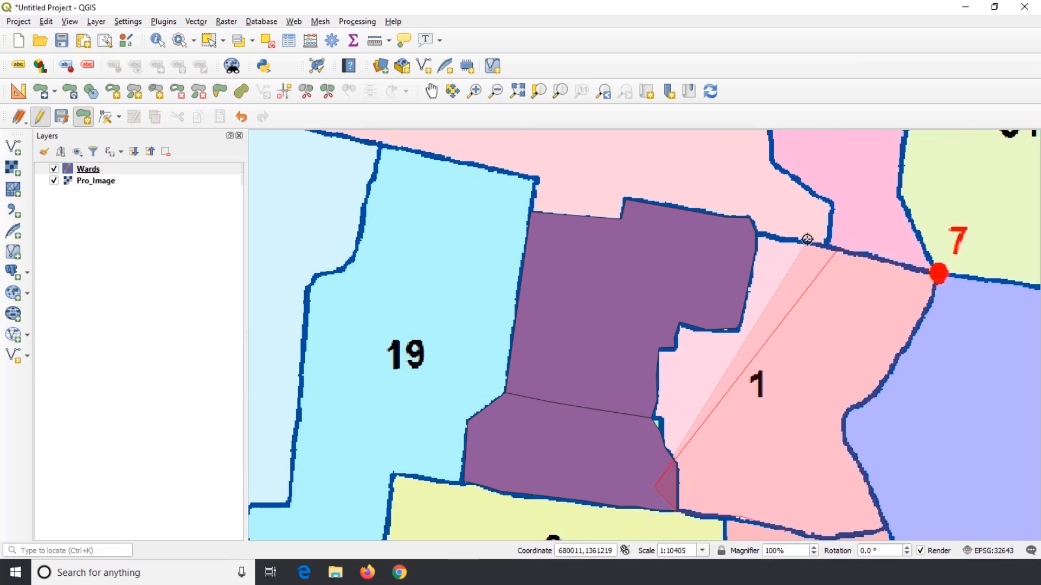
left_click(730, 231)
left_click(715, 231)
left_click(628, 251)
left_click(612, 327)
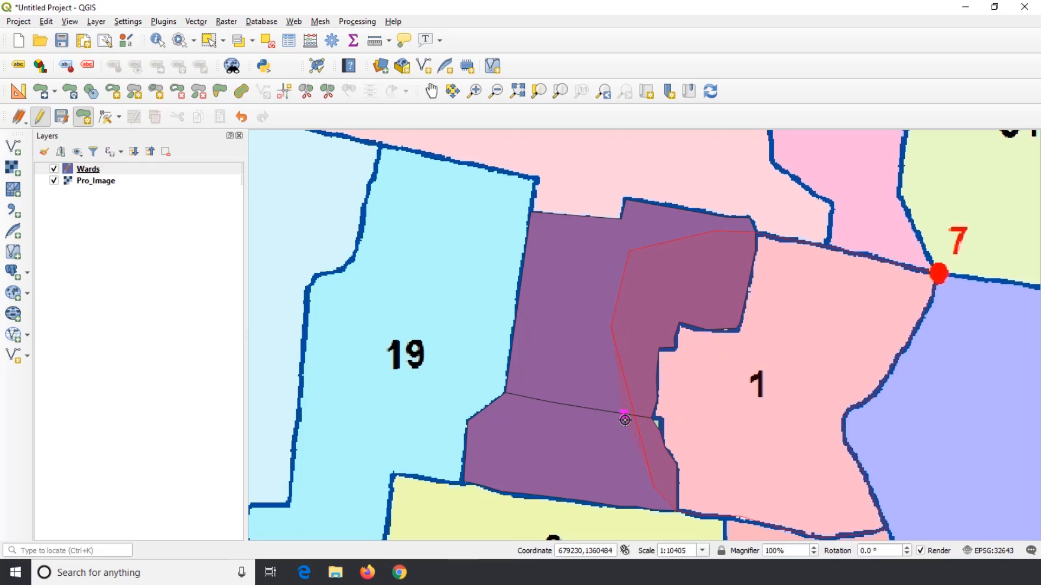
left_click(640, 475)
right_click(640, 475)
Save the ward 1 polygon with id 3 and Ward_No 1
type("3")
key("Tab")
type("1")
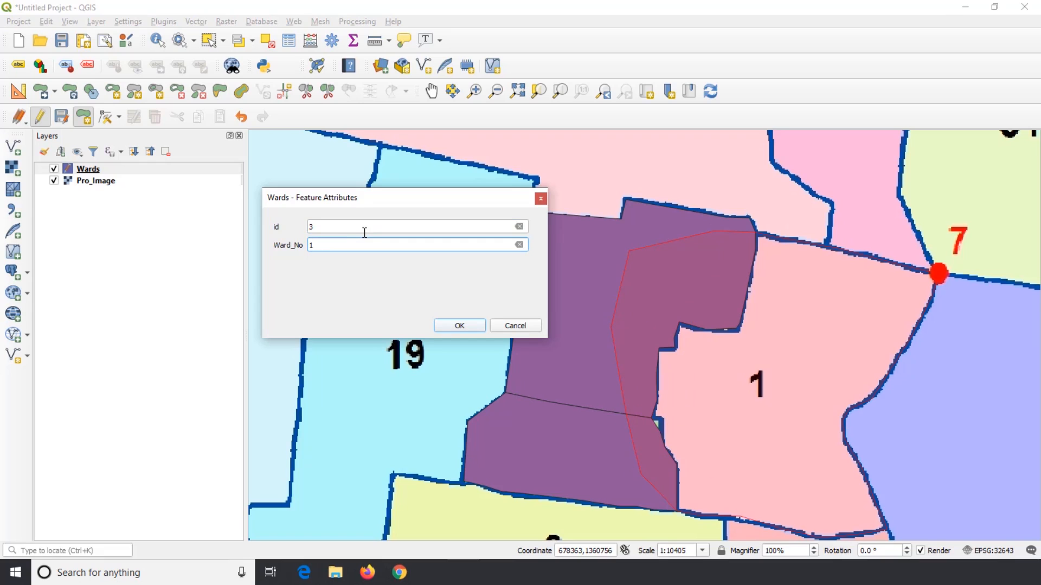
left_click(458, 325)
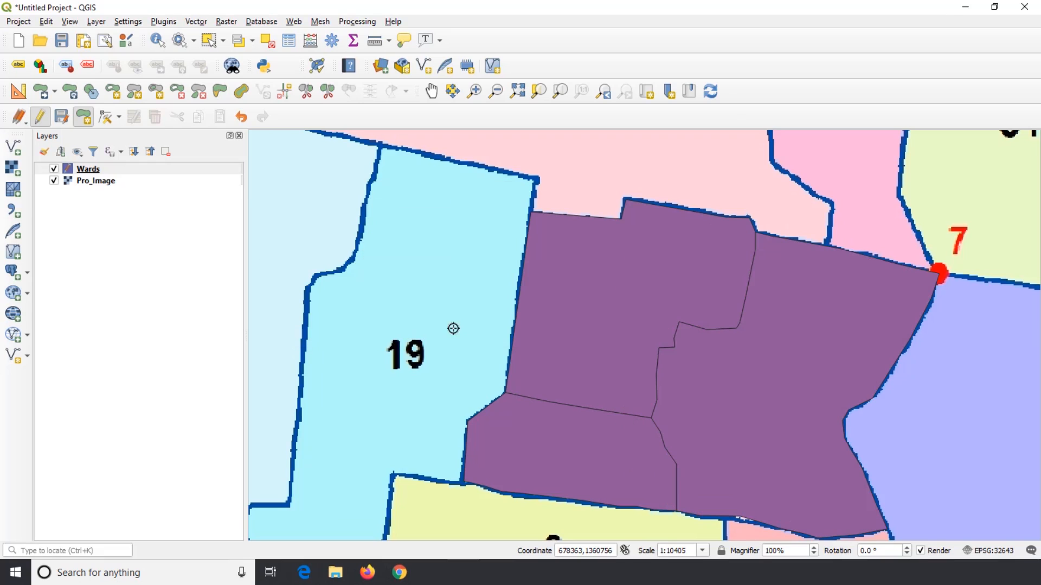
Move the Wards layer beneath Pro_Image to compare the polygons with the ward map, and return it to the top
scroll(460, 290, "down", 3)
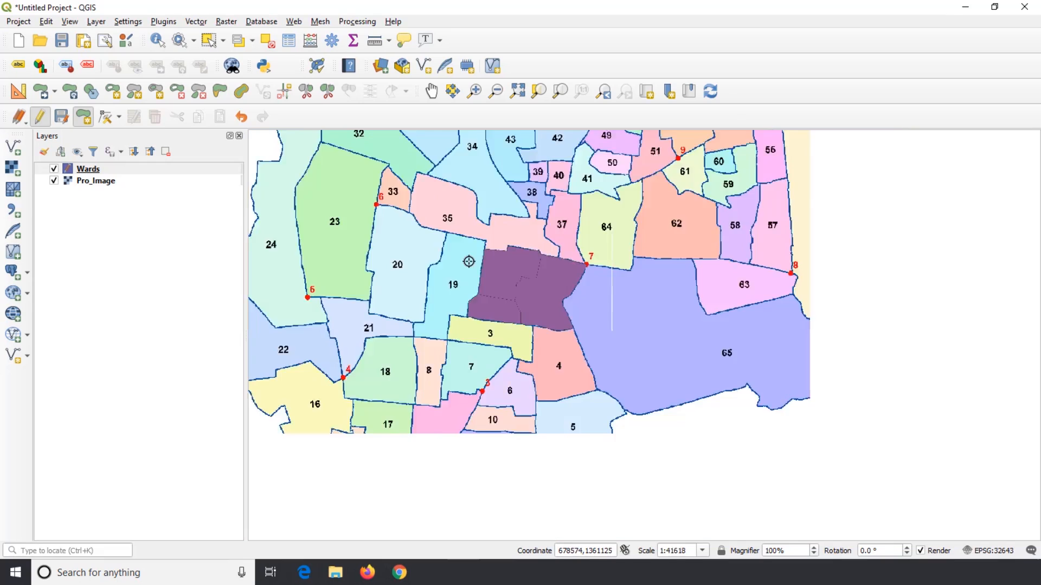
left_click(432, 91)
left_click_drag(340, 201, 356, 246)
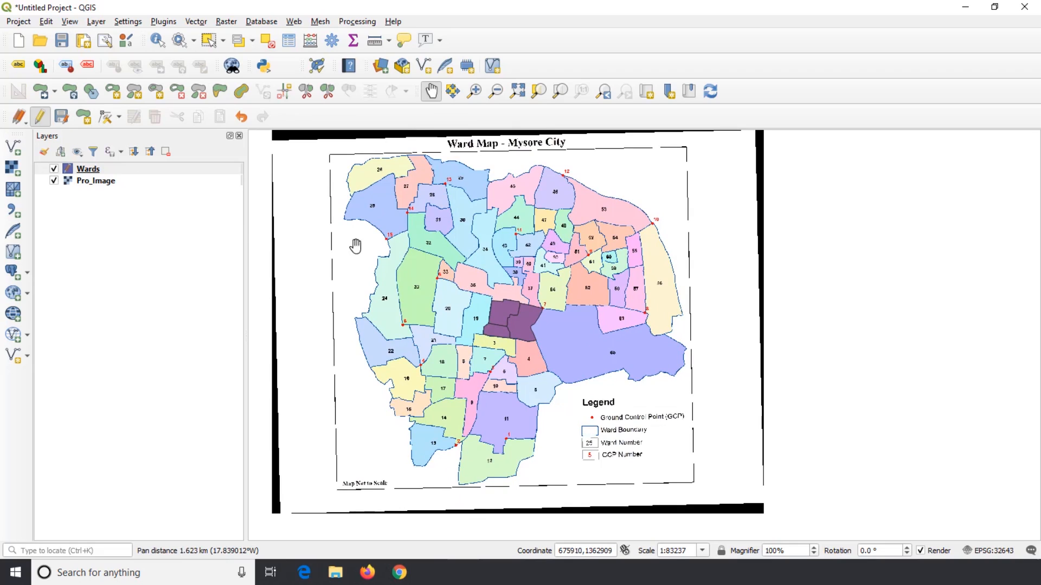
left_click_drag(87, 169, 93, 209)
scroll(489, 312, "up", 1)
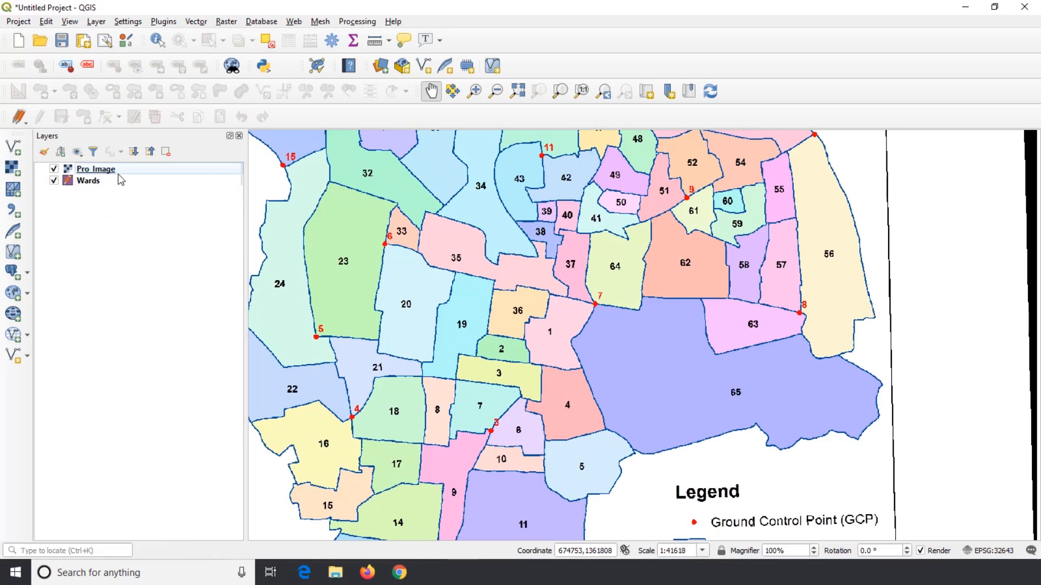
left_click(98, 179)
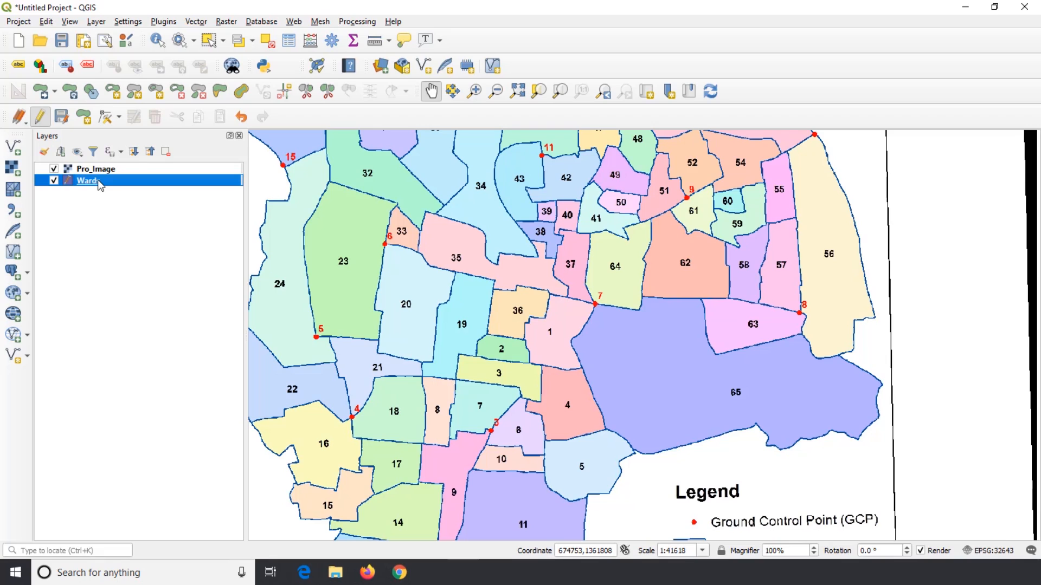
left_click_drag(98, 179, 100, 171)
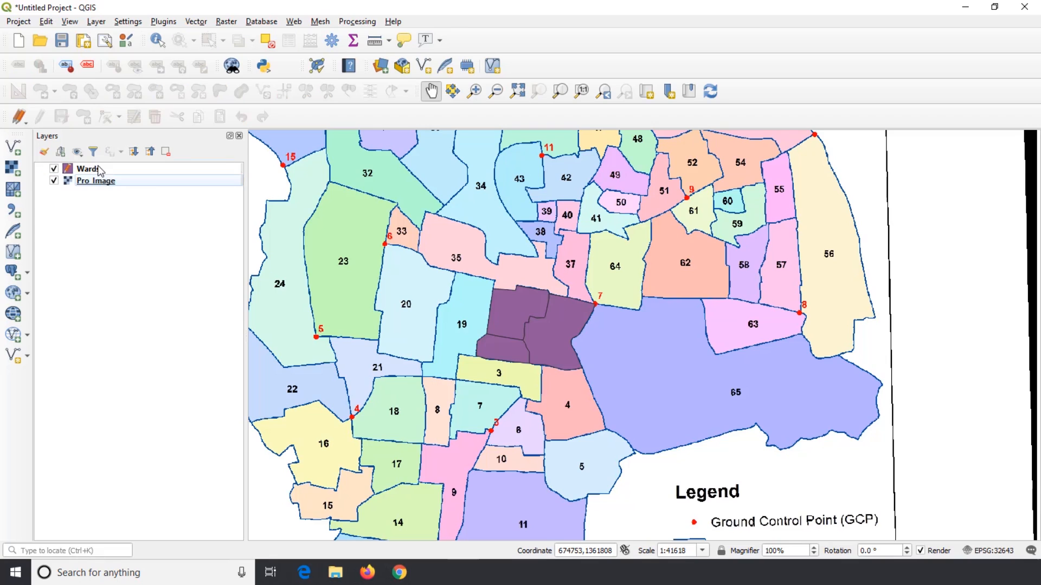
Examine the OBJECTID and Ward_No records in the attribute table of the fully digitized Wards layer, and close the table
scroll(594, 379, "down", 1)
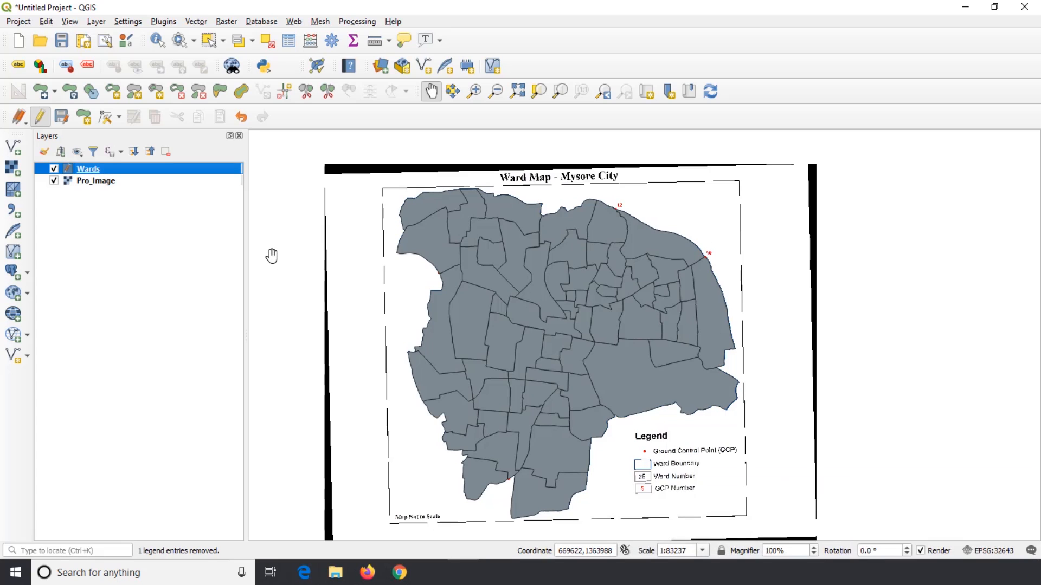
right_click(140, 177)
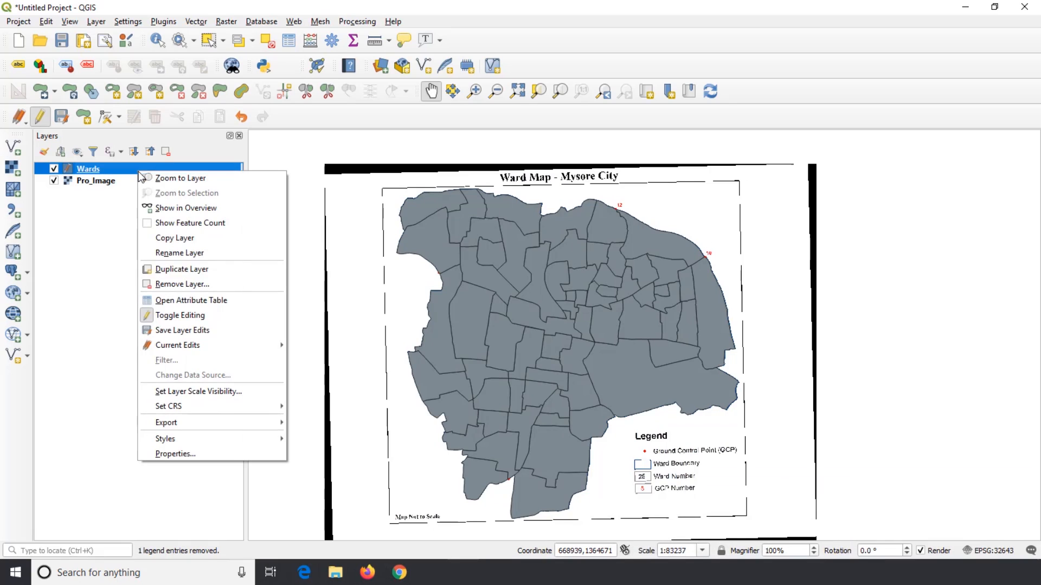
left_click(211, 305)
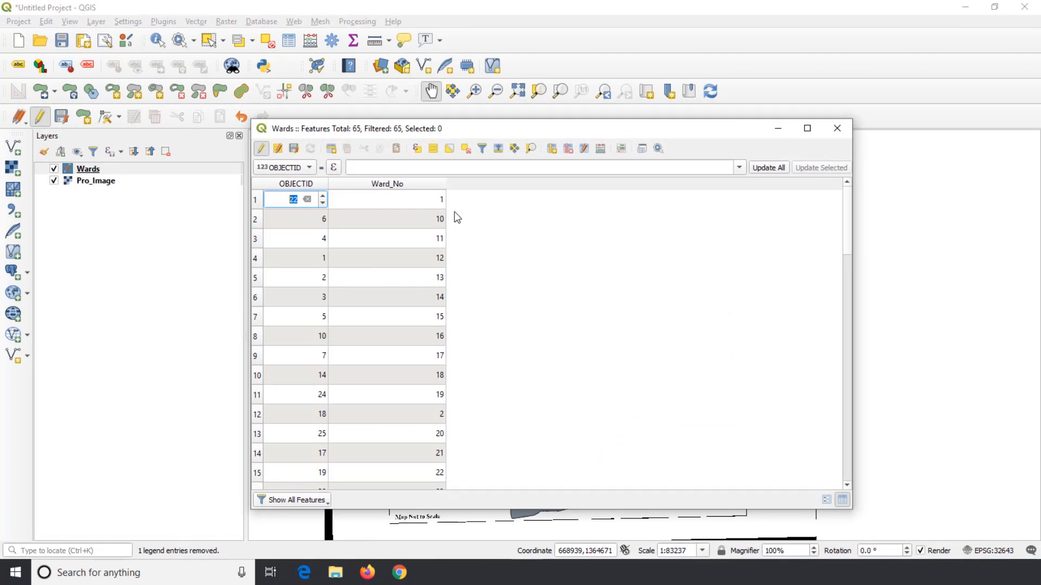
scroll(436, 209, "down", 10)
scroll(436, 209, "up", 8)
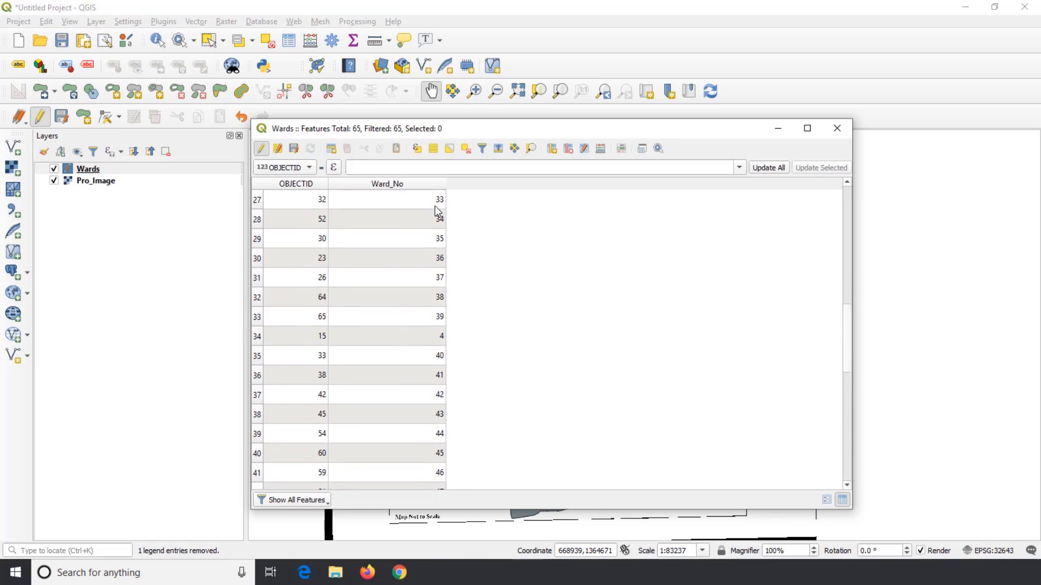
left_click(841, 128)
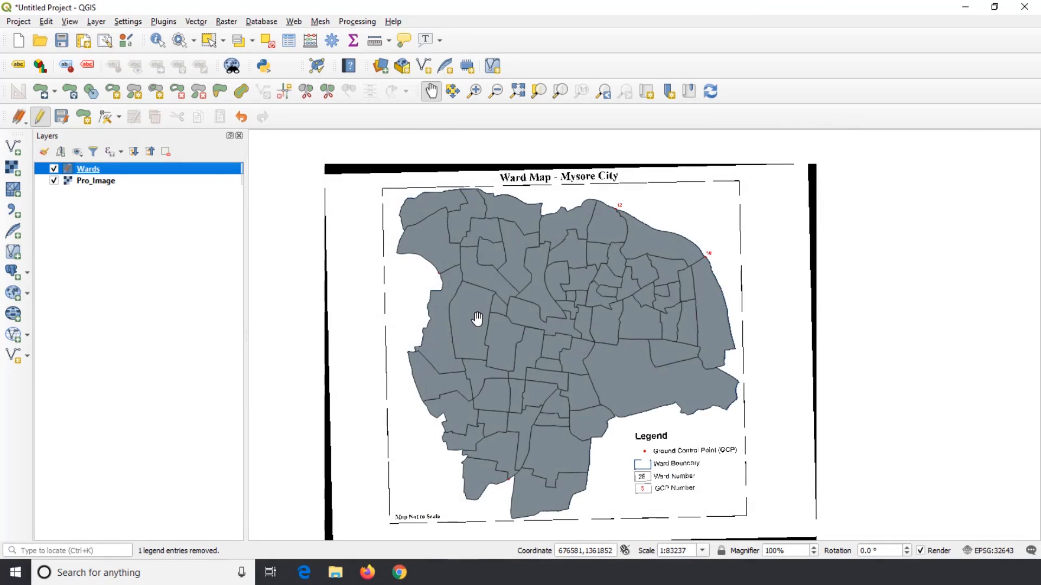